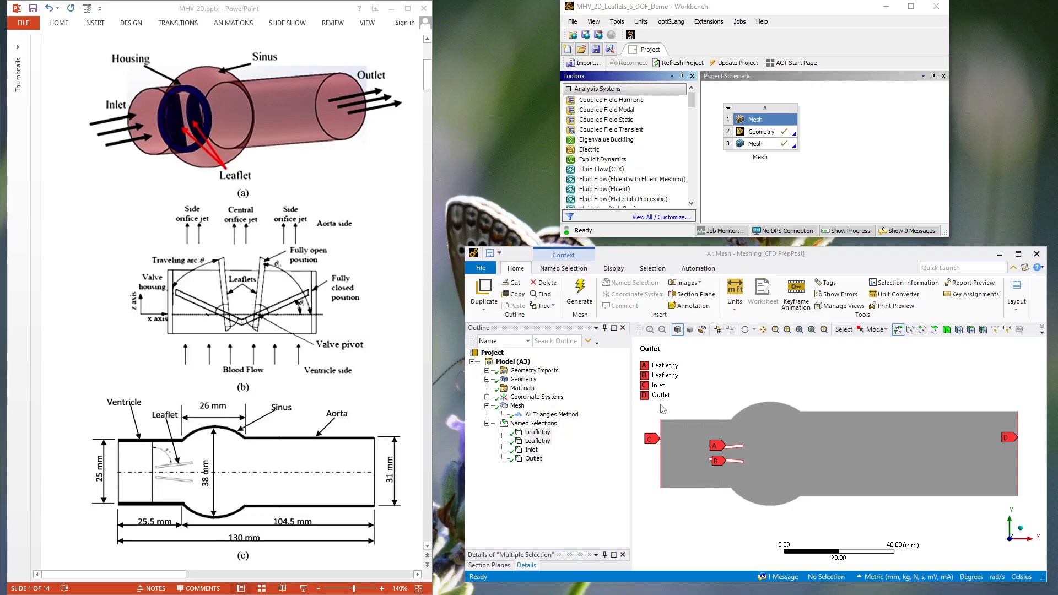
Examine the All Triangles Method and the generated mesh of the valve channel
{"action": "left_click", "coordinate": [515, 406]}
{"action": "left_click", "coordinate": [527, 414]}
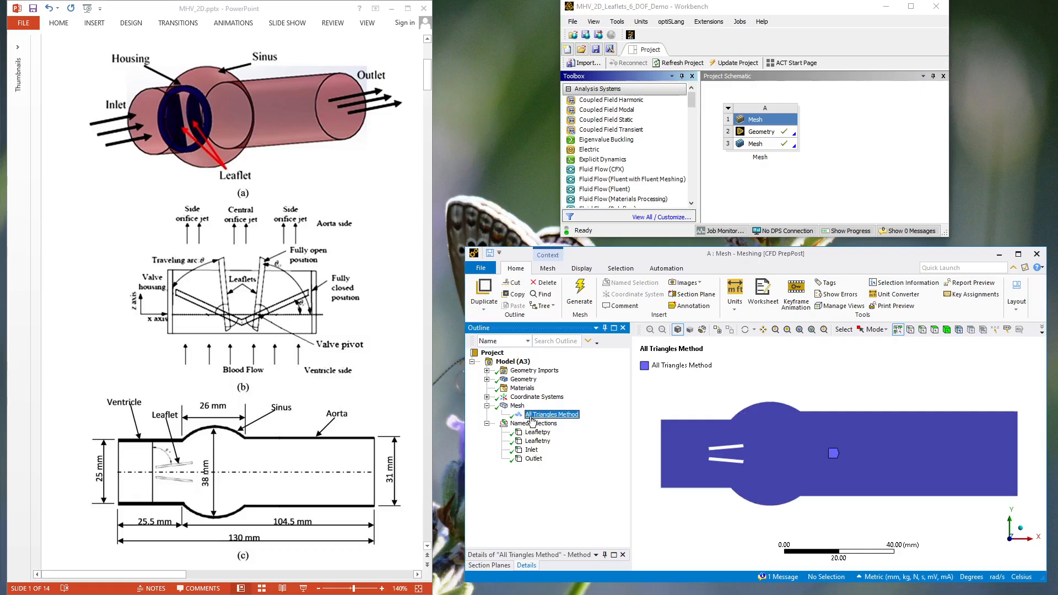
{"action": "left_click", "coordinate": [518, 406]}
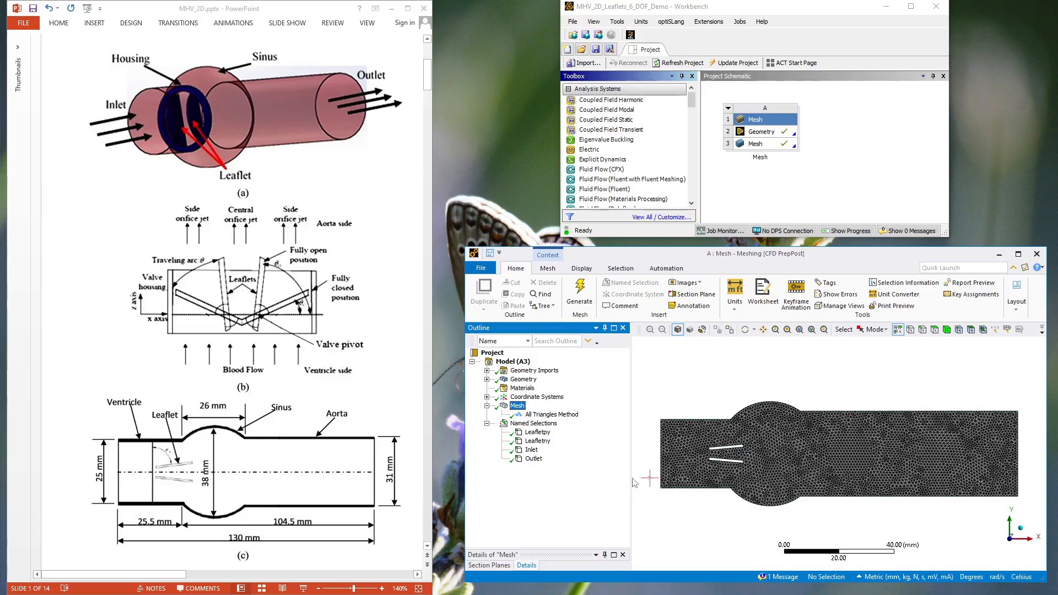
Add a Fluid Flow (Fluent) system that shares the existing geometry and mesh, and update the mesh in the Mesh system
{"action": "left_click", "coordinate": [594, 191]}
{"action": "left_click_drag", "start_coordinate": [594, 190], "coordinate": [750, 145]}
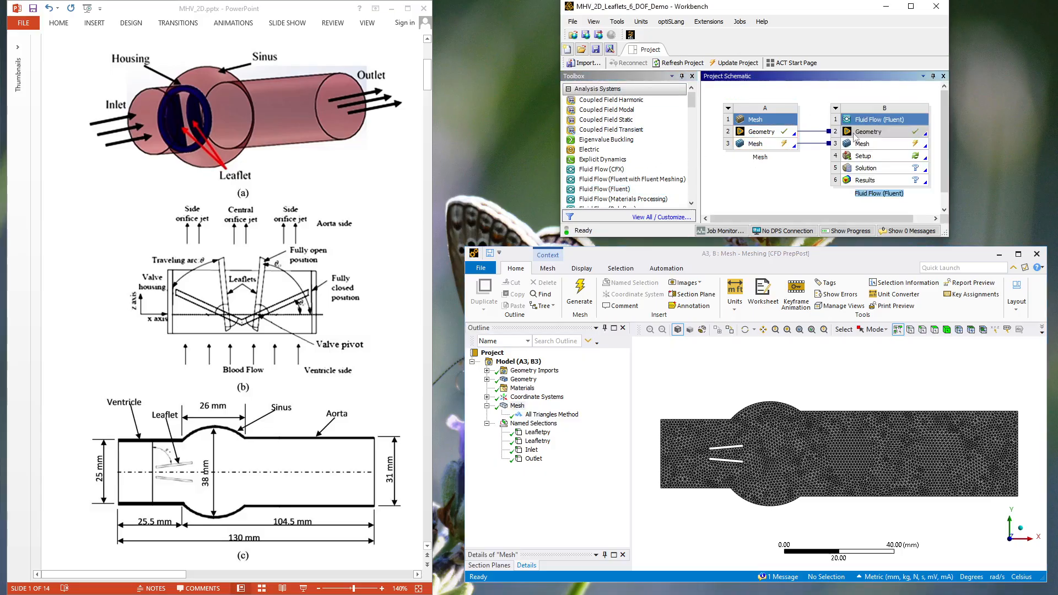
{"action": "right_click", "coordinate": [785, 145]}
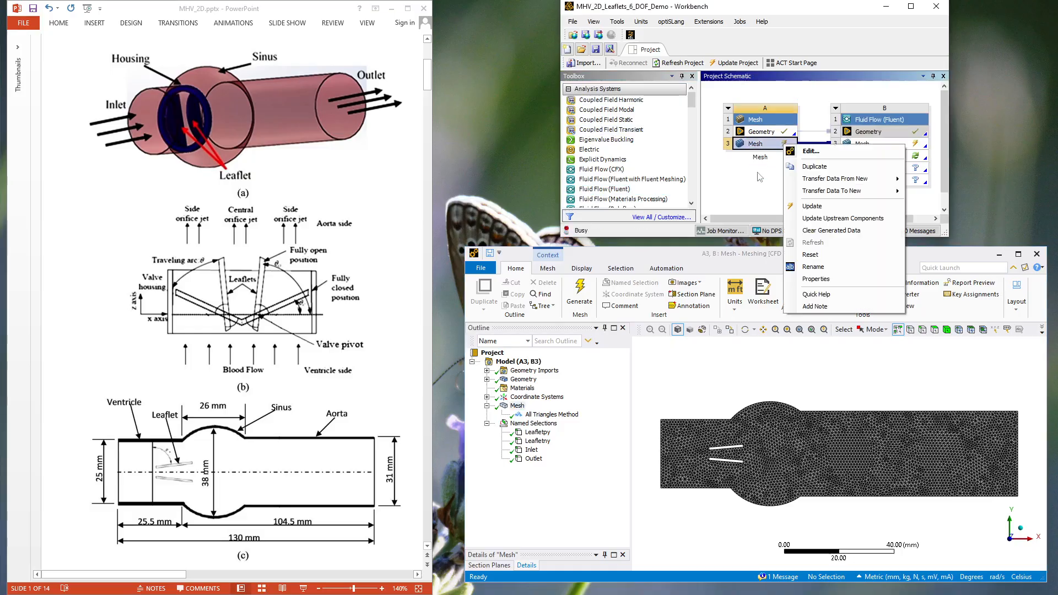
{"action": "left_click", "coordinate": [799, 206]}
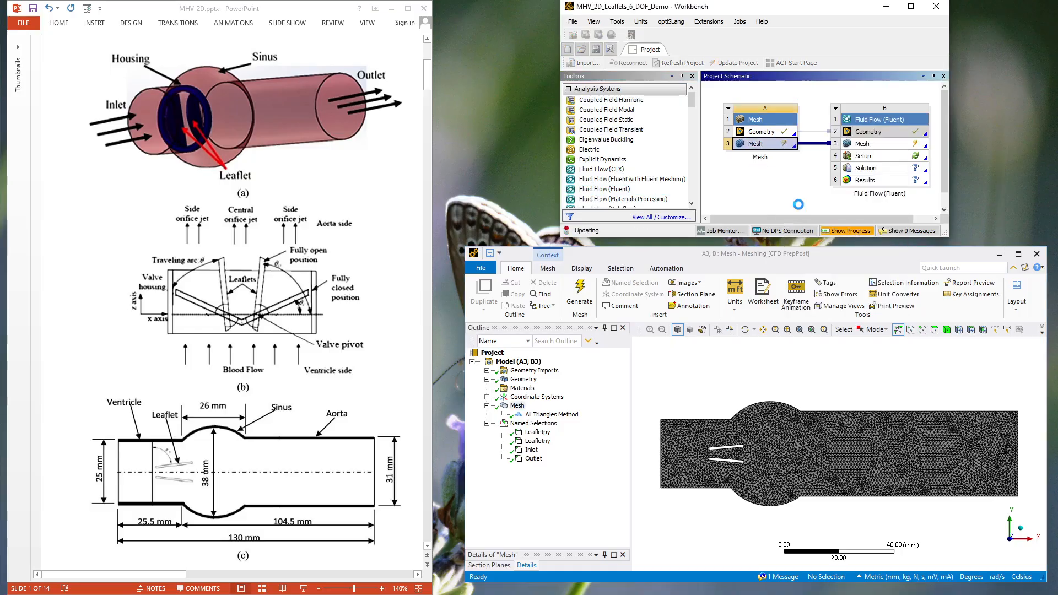
Open the Fluid Flow (Fluent) system's setup and start Fluent with double precision and 1 solver process
{"action": "double_click", "coordinate": [851, 159]}
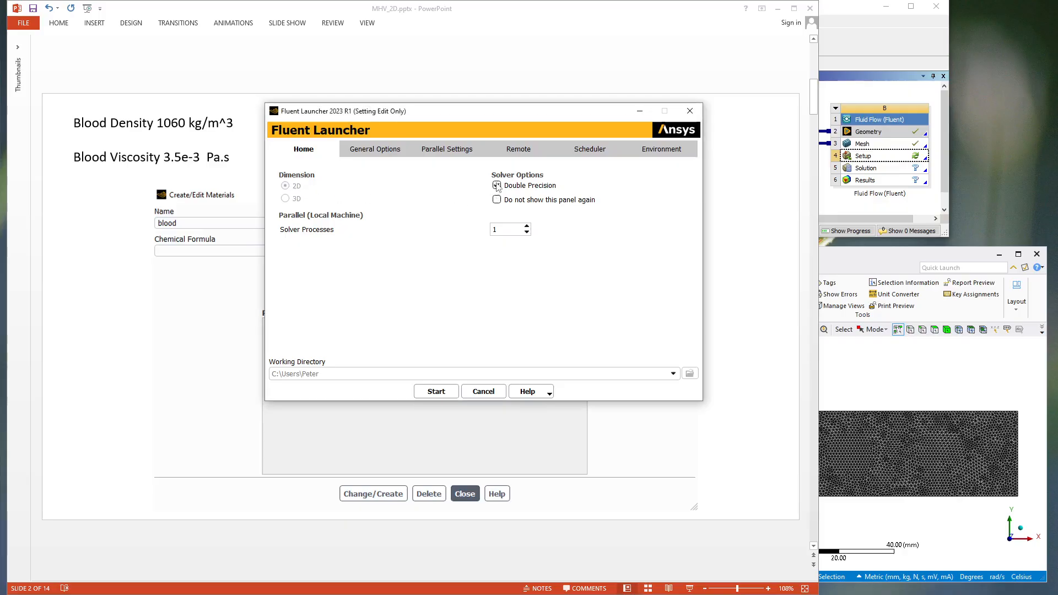
{"action": "left_click", "coordinate": [436, 392]}
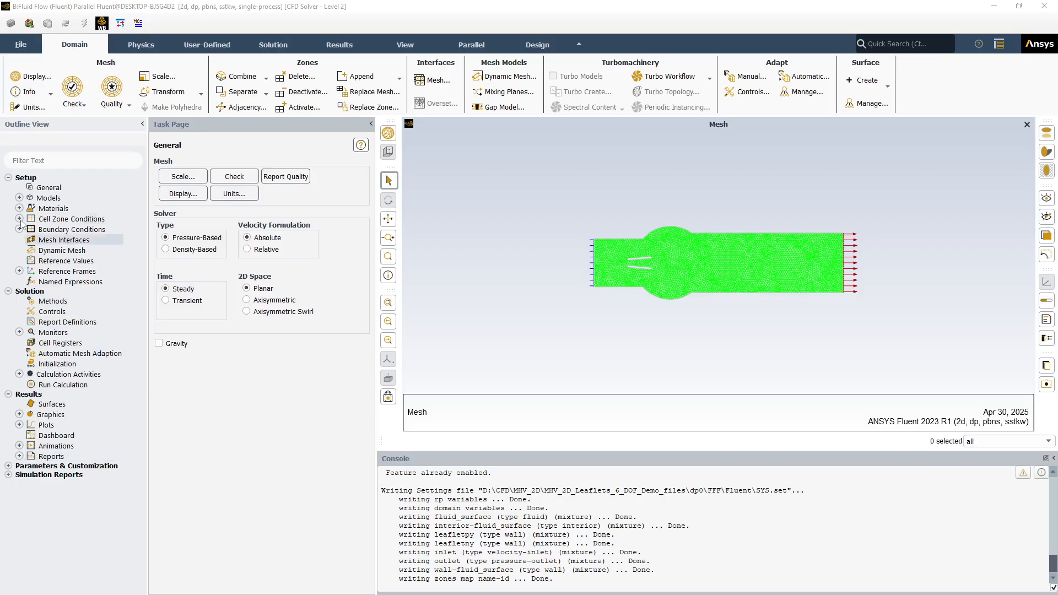
Set the viscous model to Laminar
{"action": "left_click", "coordinate": [19, 197]}
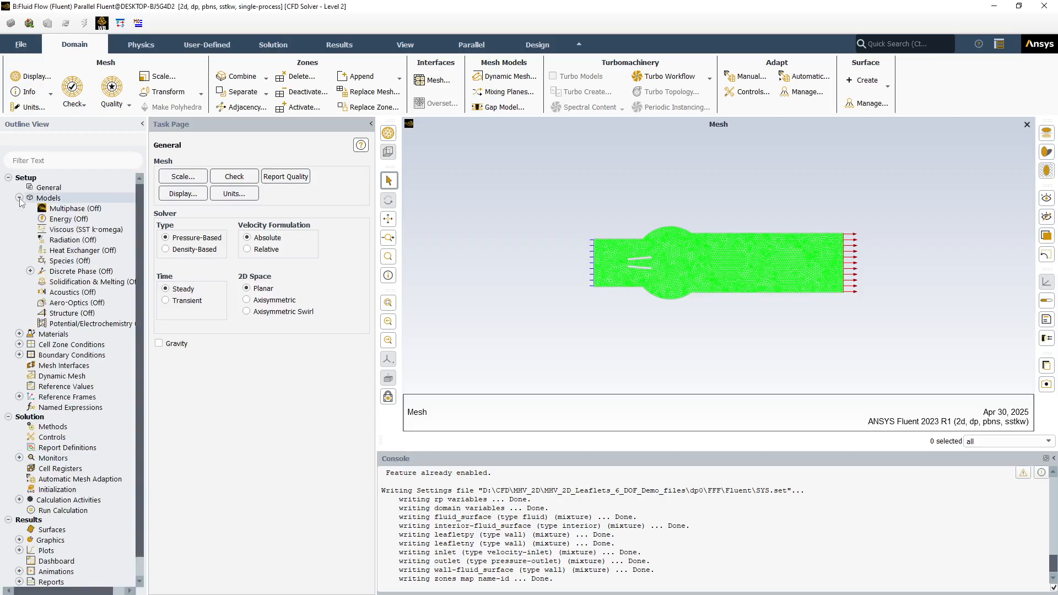
{"action": "double_click", "coordinate": [76, 231]}
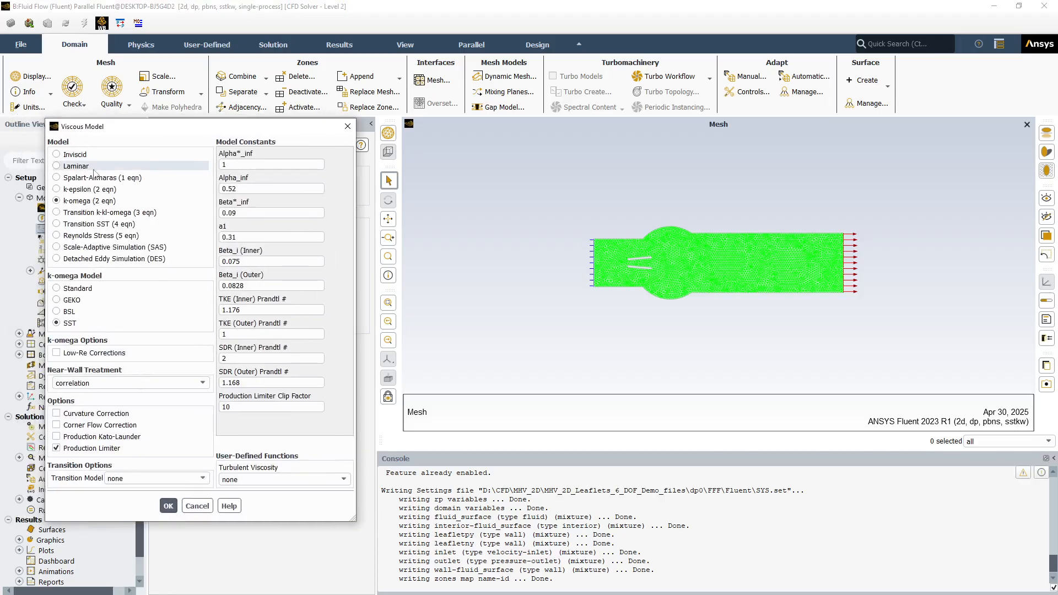
{"action": "left_click", "coordinate": [57, 166]}
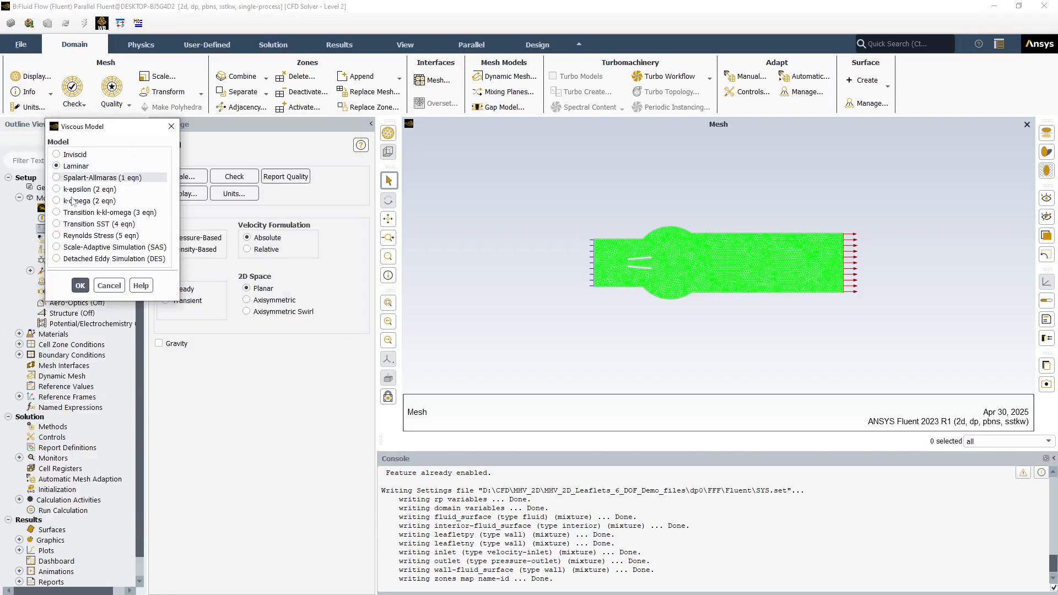
{"action": "left_click", "coordinate": [78, 285]}
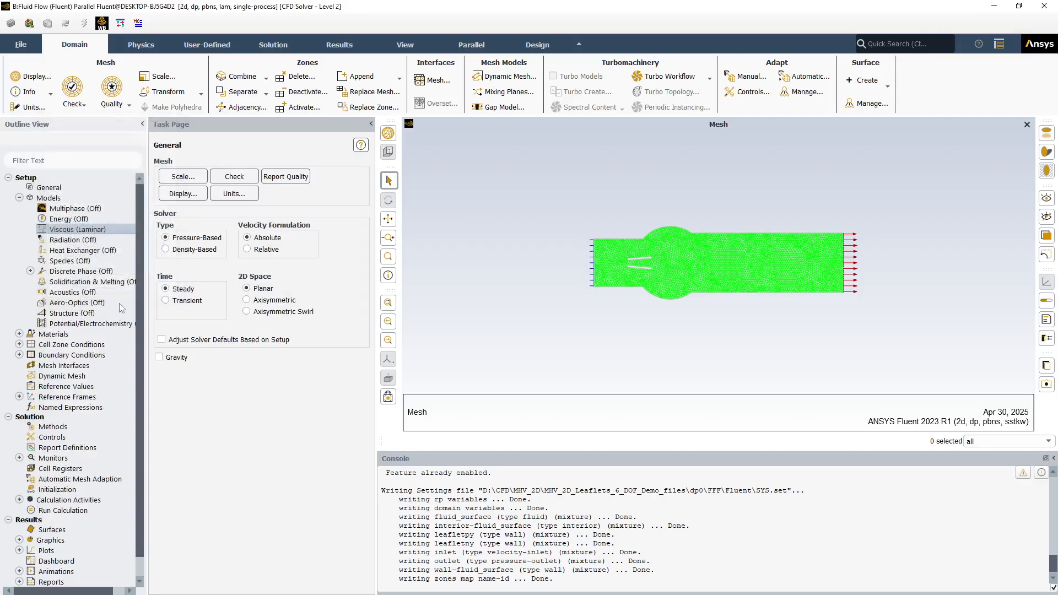
{"action": "left_click", "coordinate": [19, 198]}
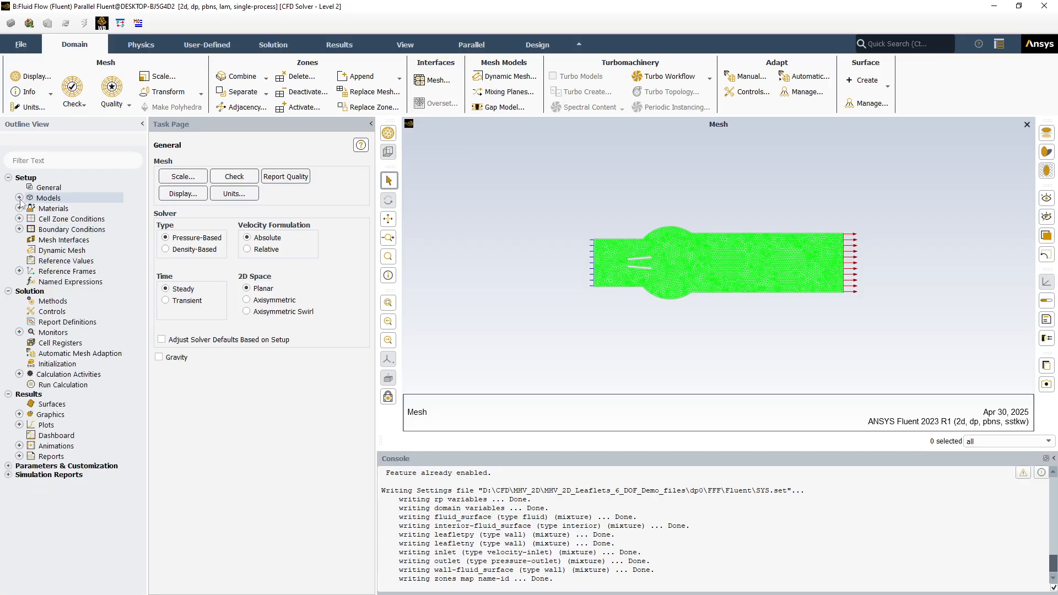
Edit the material assigned to the fluid_surface cell zone and set its constant density to 1060 kg/m³
{"action": "left_click", "coordinate": [19, 219]}
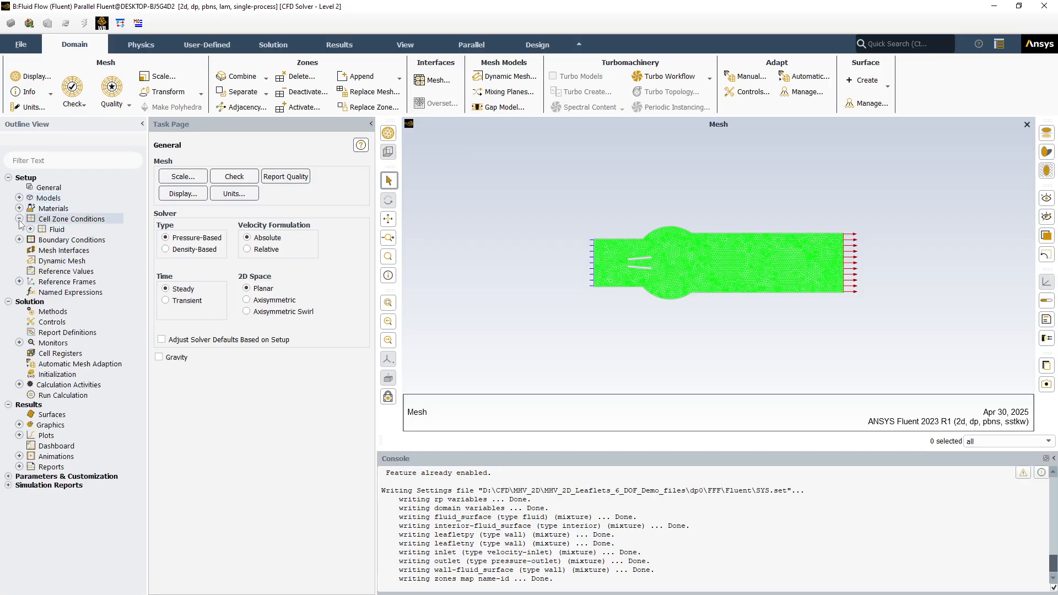
{"action": "left_click", "coordinate": [31, 229]}
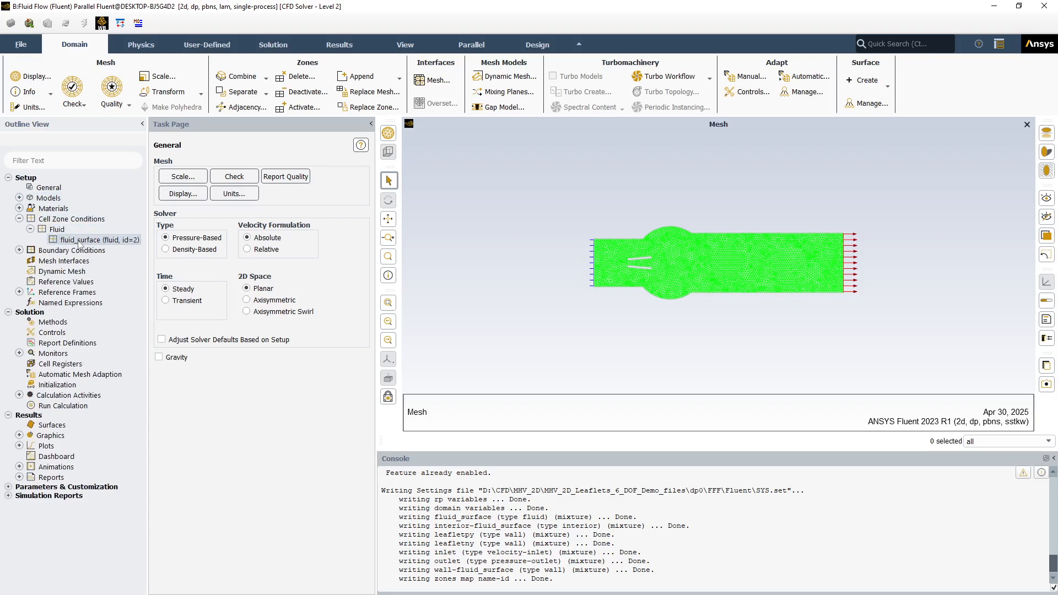
{"action": "double_click", "coordinate": [77, 240]}
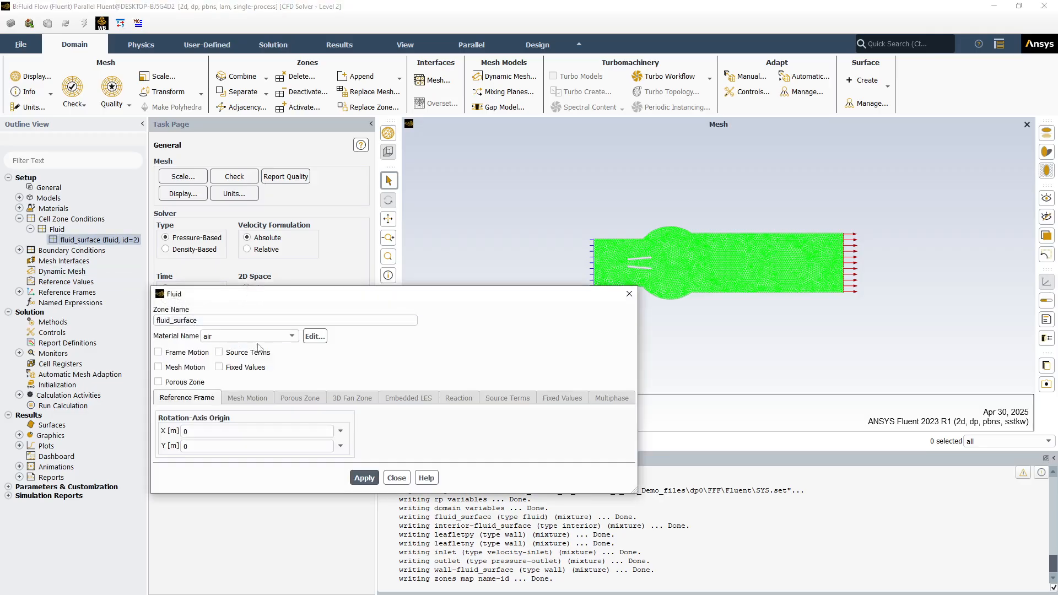
{"action": "left_click", "coordinate": [314, 337]}
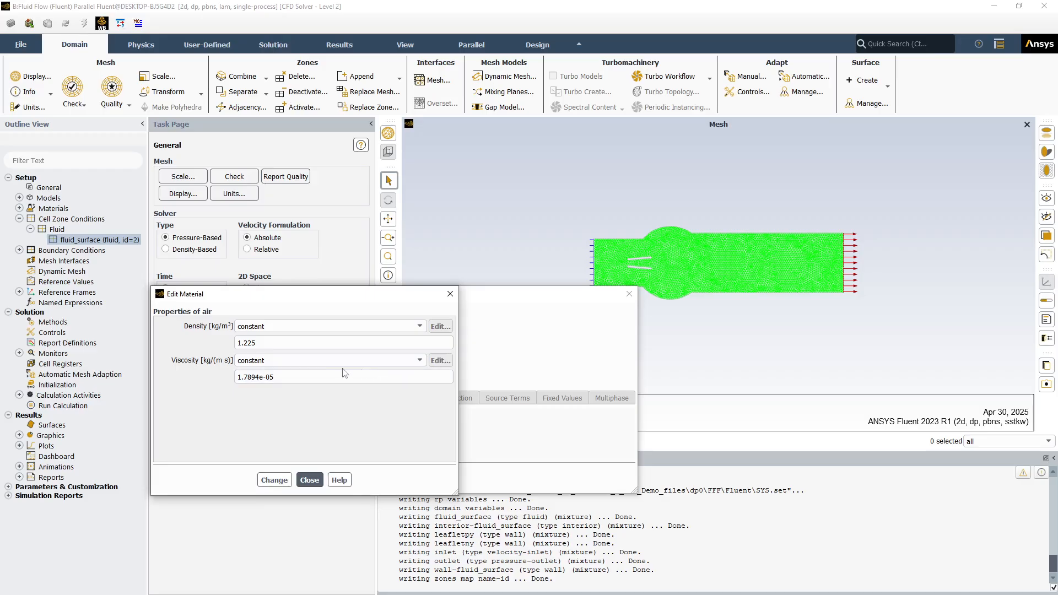
{"action": "left_click_drag", "start_coordinate": [248, 344], "coordinate": [203, 346]}
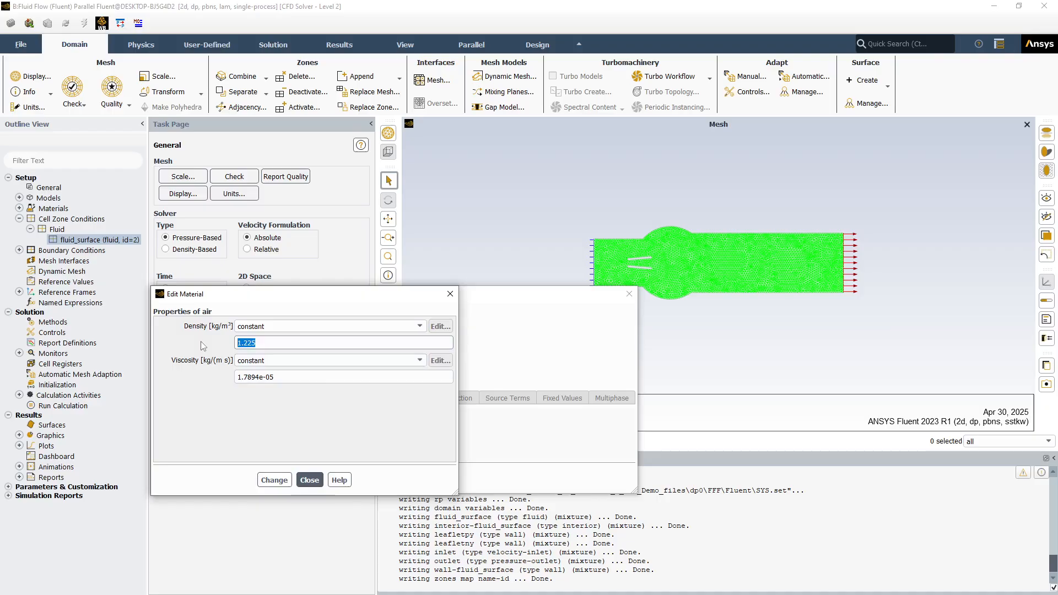
{"action": "type", "text": "1060"}
Set the material's constant viscosity to 3.5e-3 kg/(m s) and apply the changed material properties
{"action": "left_click", "coordinate": [275, 382]}
{"action": "left_click_drag", "start_coordinate": [285, 379], "coordinate": [208, 380]}
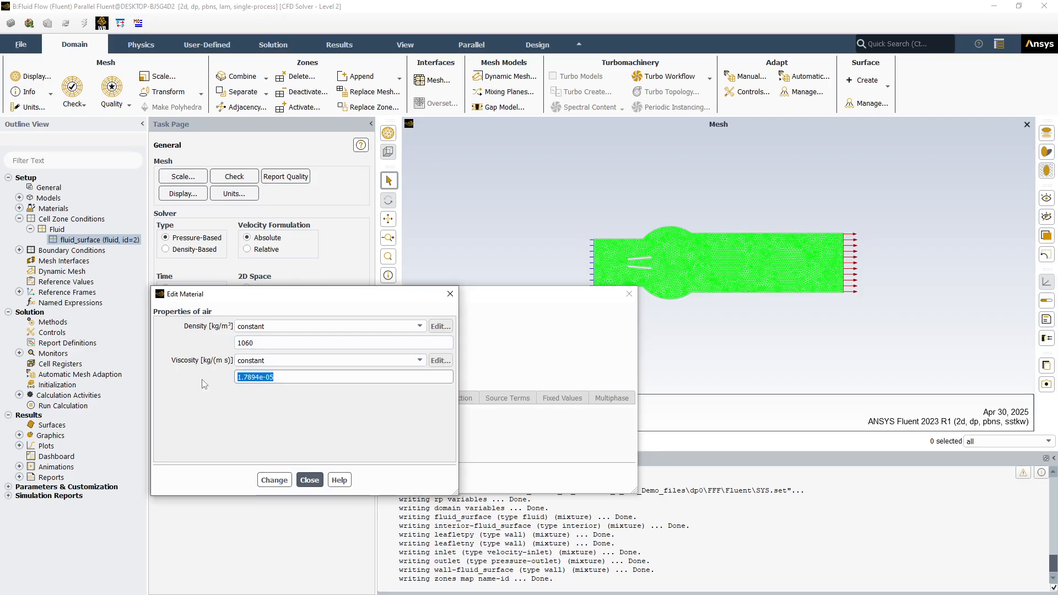
{"action": "type", "text": "3.5e-3"}
{"action": "left_click", "coordinate": [273, 476]}
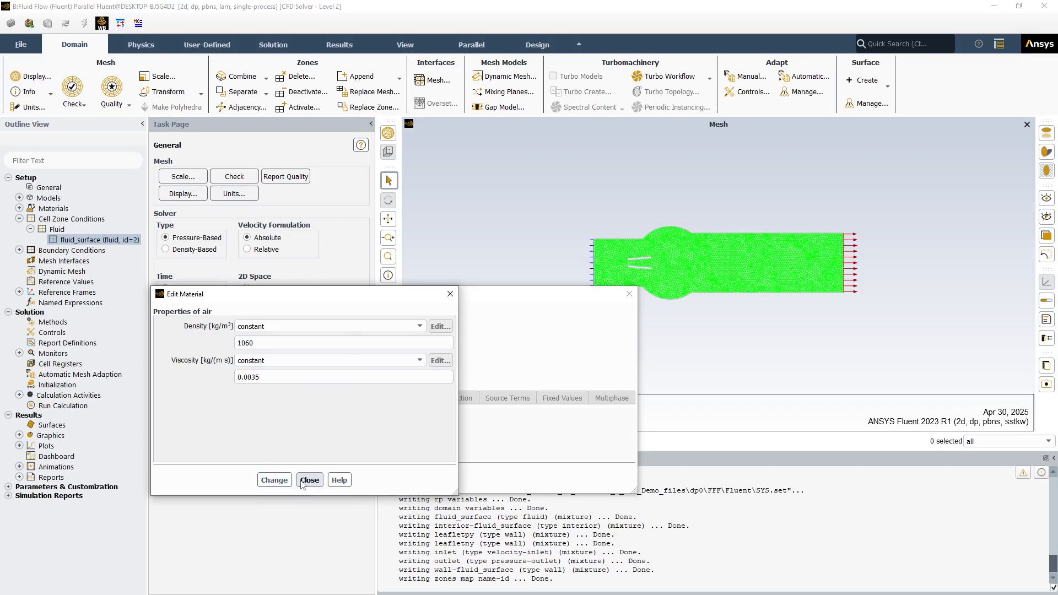
{"action": "left_click", "coordinate": [273, 480]}
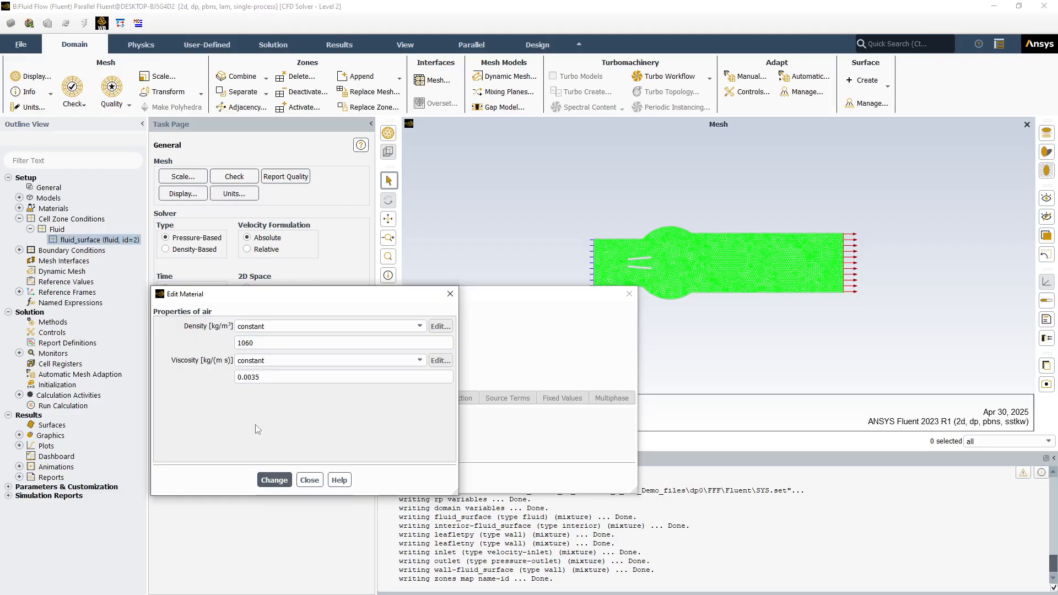
{"action": "left_click", "coordinate": [310, 480]}
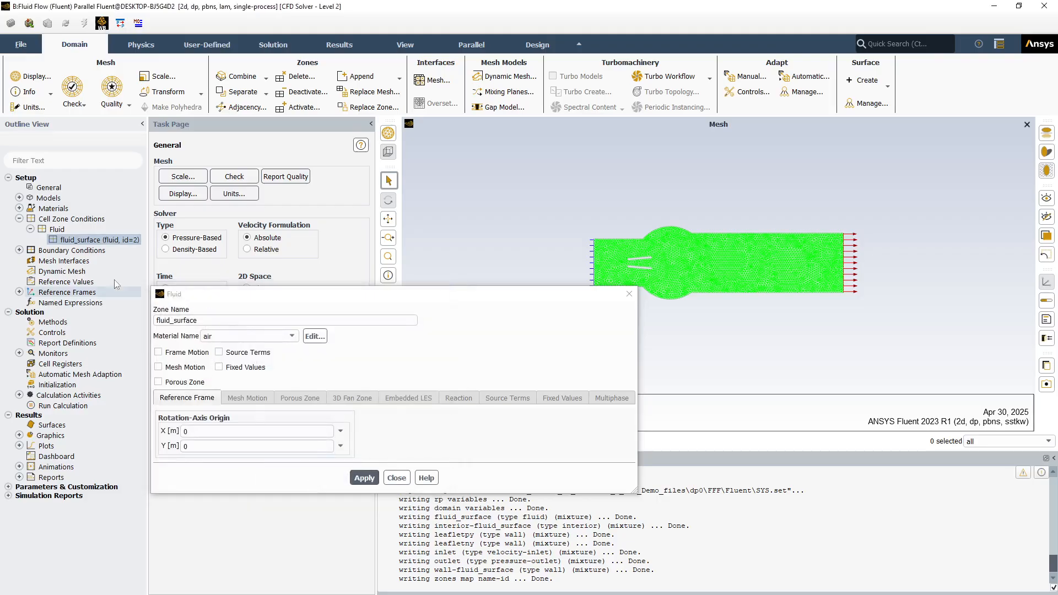
Review the density and viscosity of the assigned material and the fluid_surface zone settings
{"action": "left_click", "coordinate": [313, 337]}
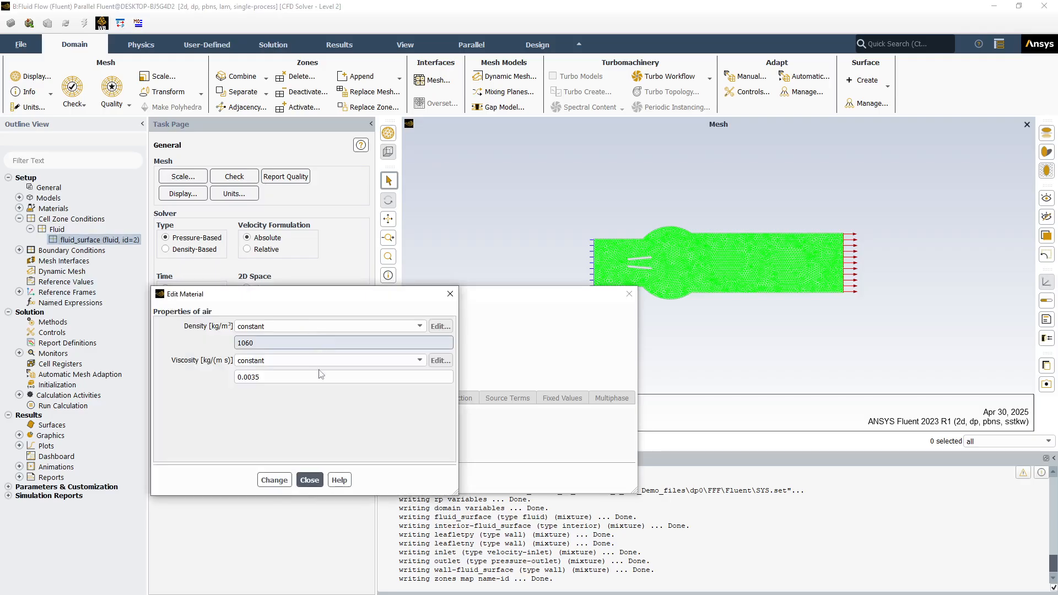
{"action": "left_click", "coordinate": [305, 480]}
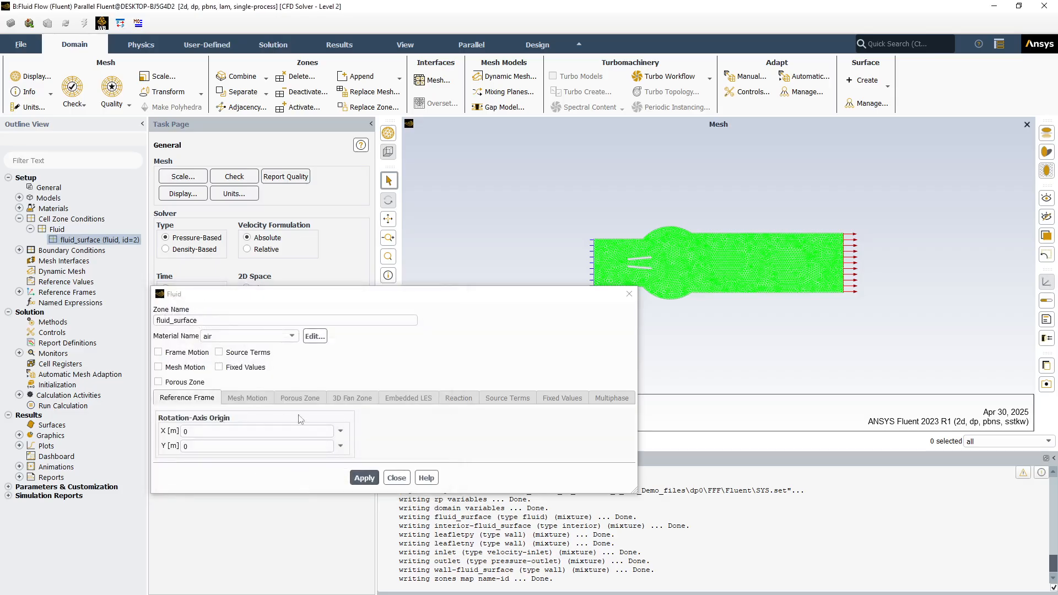
{"action": "left_click", "coordinate": [396, 478]}
{"action": "right_click", "coordinate": [62, 240]}
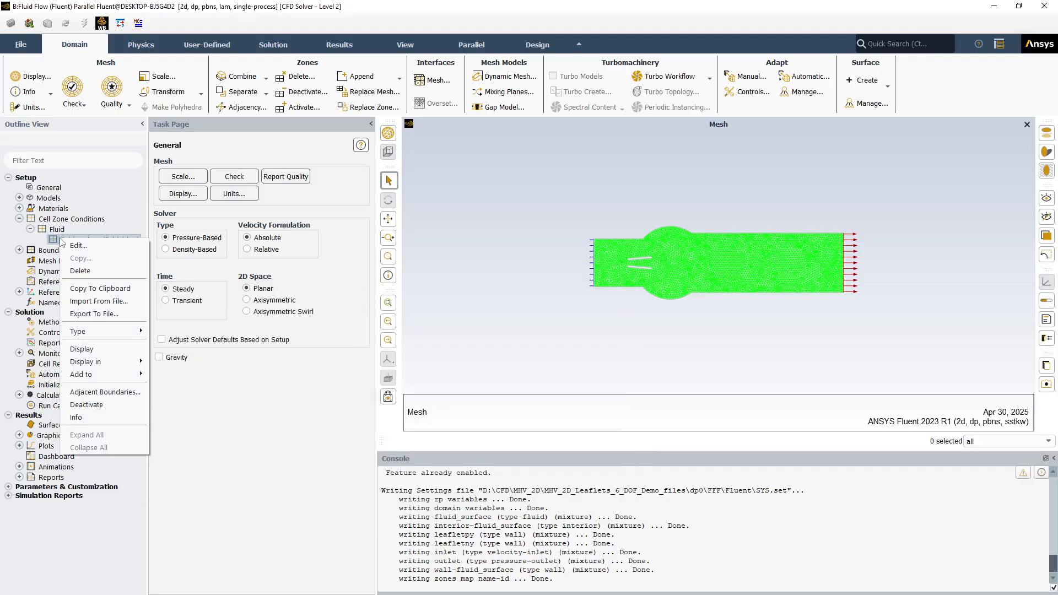
{"action": "left_click", "coordinate": [64, 246]}
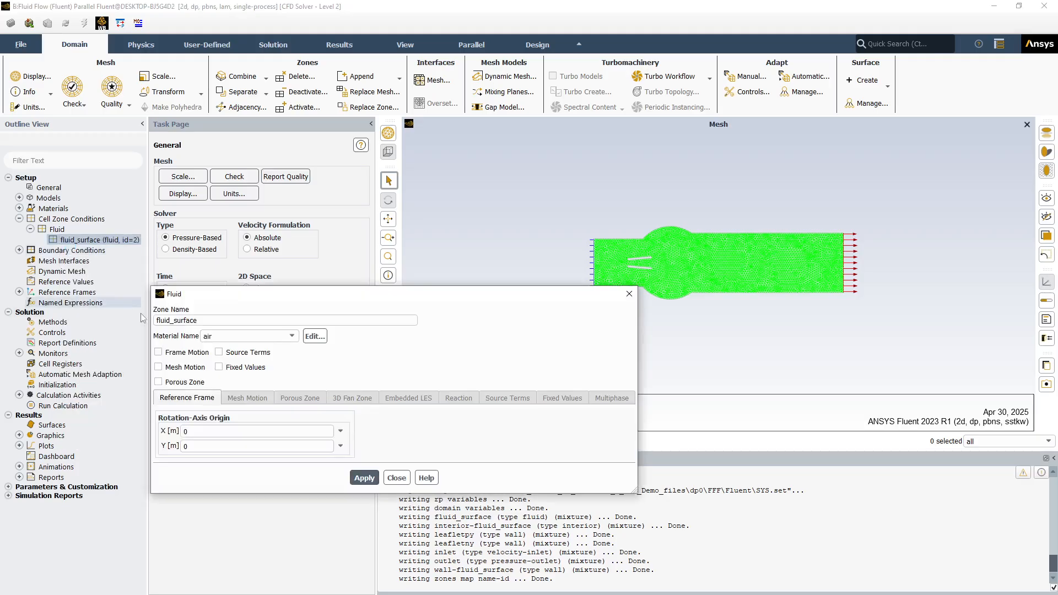
{"action": "left_click", "coordinate": [396, 478]}
{"action": "right_click", "coordinate": [61, 240]}
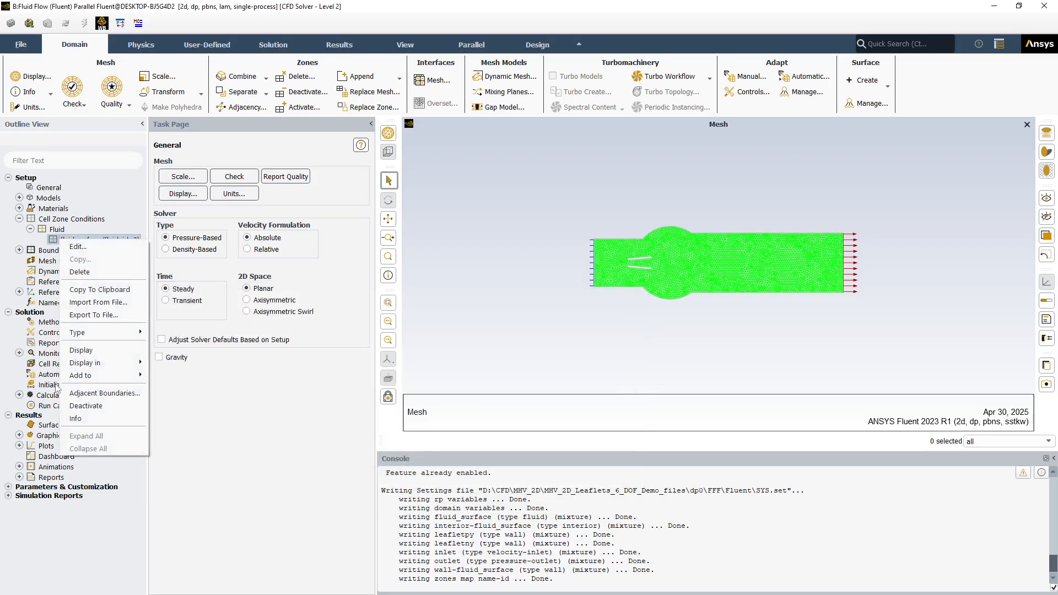
{"action": "left_click", "coordinate": [25, 232]}
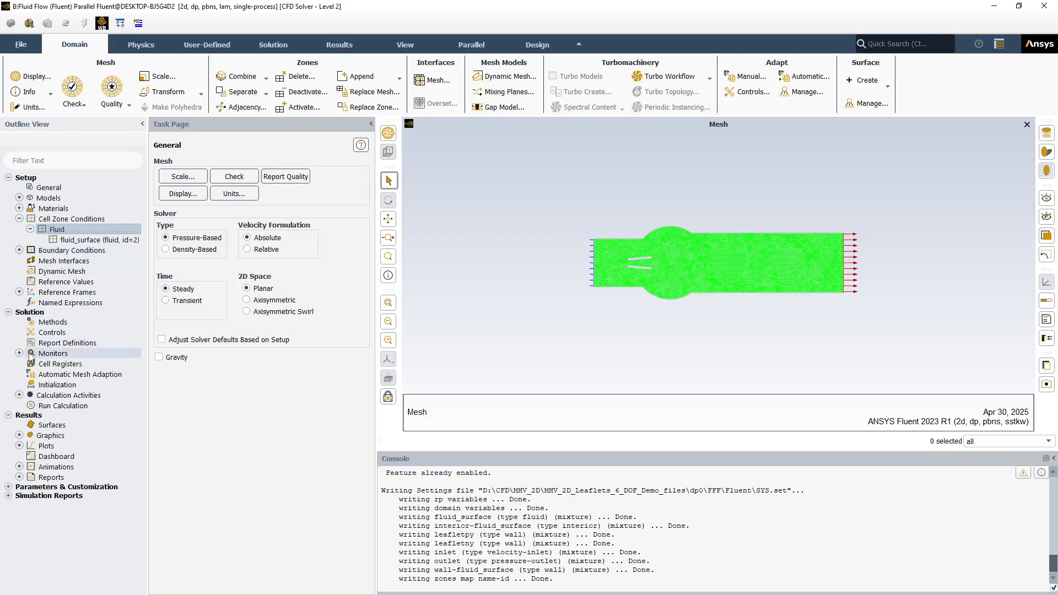
Change the inlet boundary type to pressure-inlet and apply a gauge total pressure of 1000 Pa
{"action": "left_click", "coordinate": [19, 250]}
{"action": "left_click", "coordinate": [30, 261]}
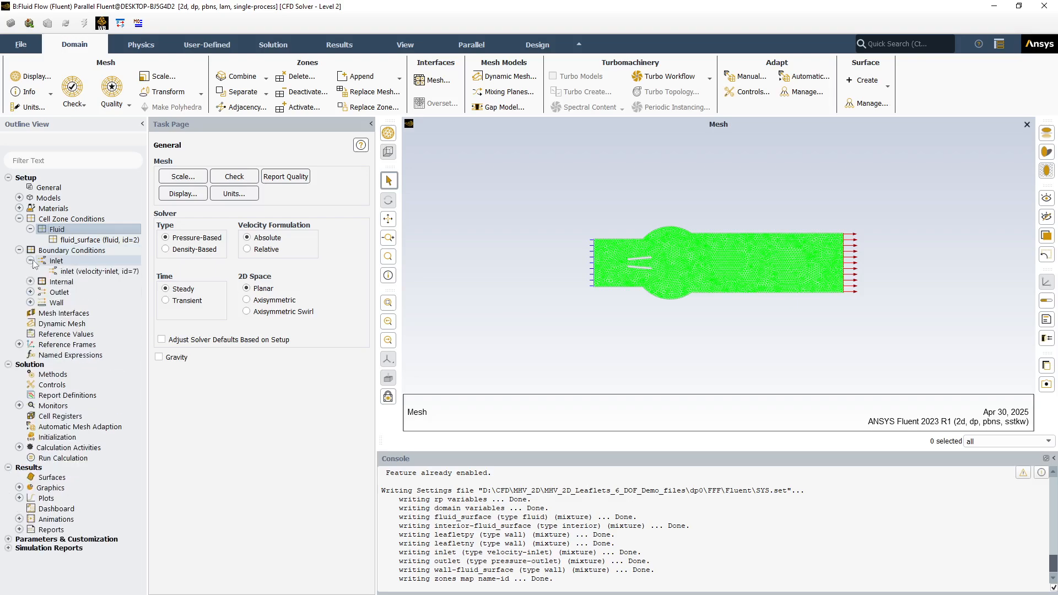
{"action": "left_click", "coordinate": [74, 272]}
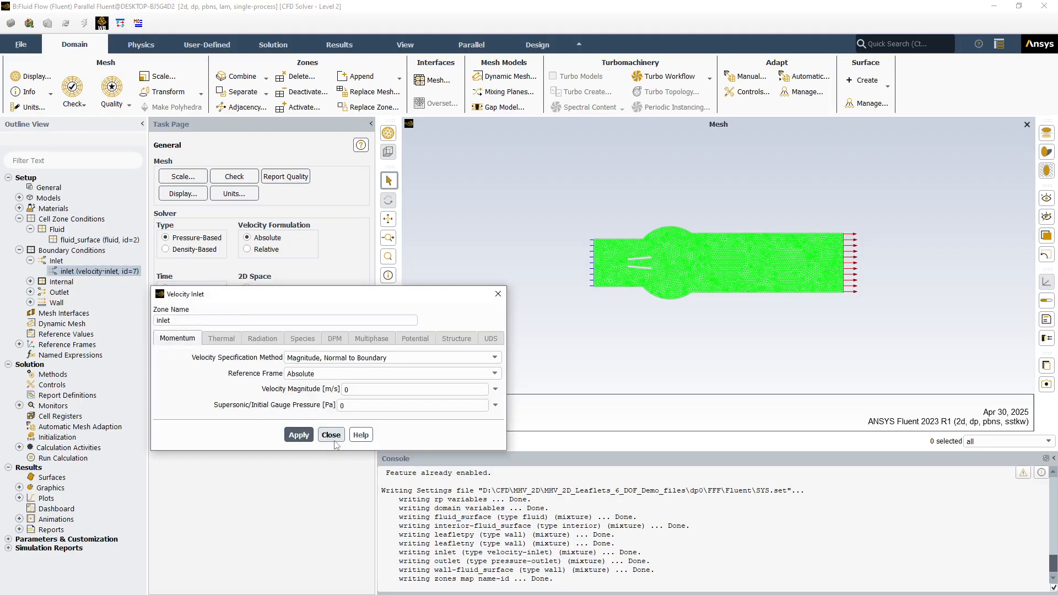
{"action": "left_click", "coordinate": [332, 438]}
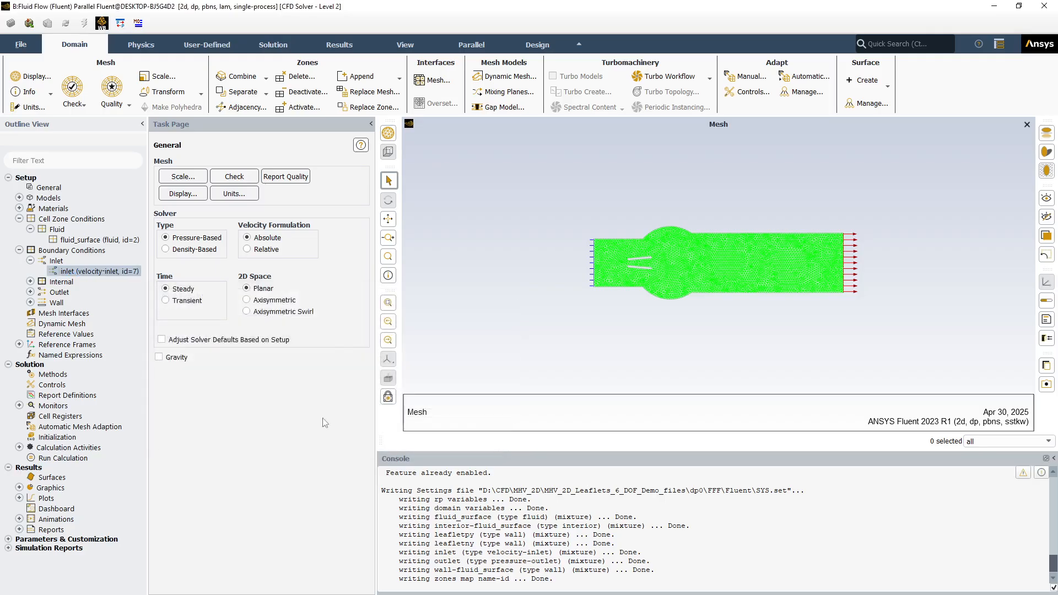
{"action": "right_click", "coordinate": [56, 263]}
{"action": "mouse_move", "coordinate": [95, 332]}
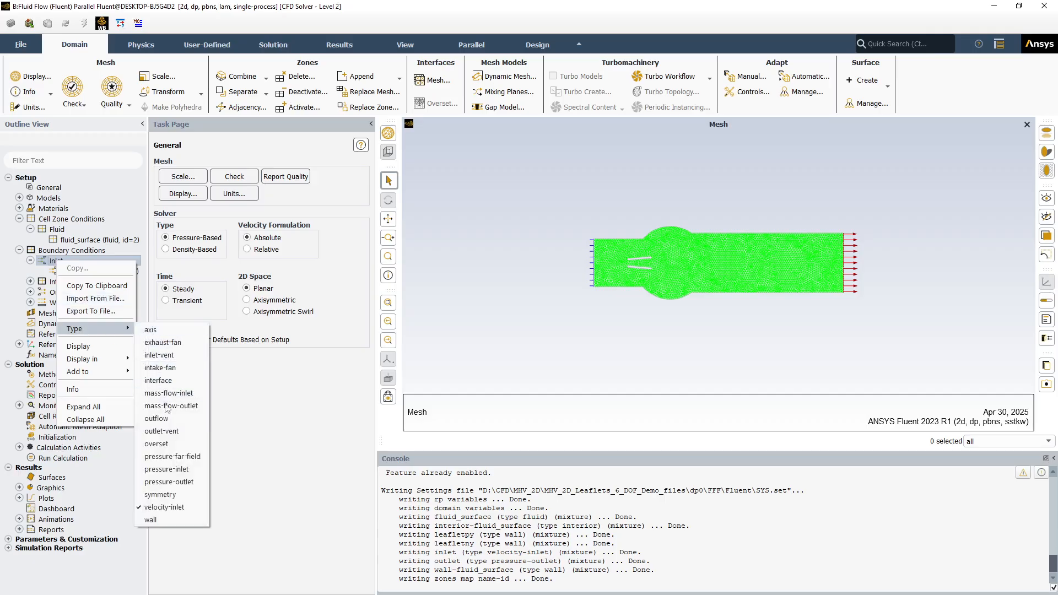
{"action": "left_click", "coordinate": [167, 470]}
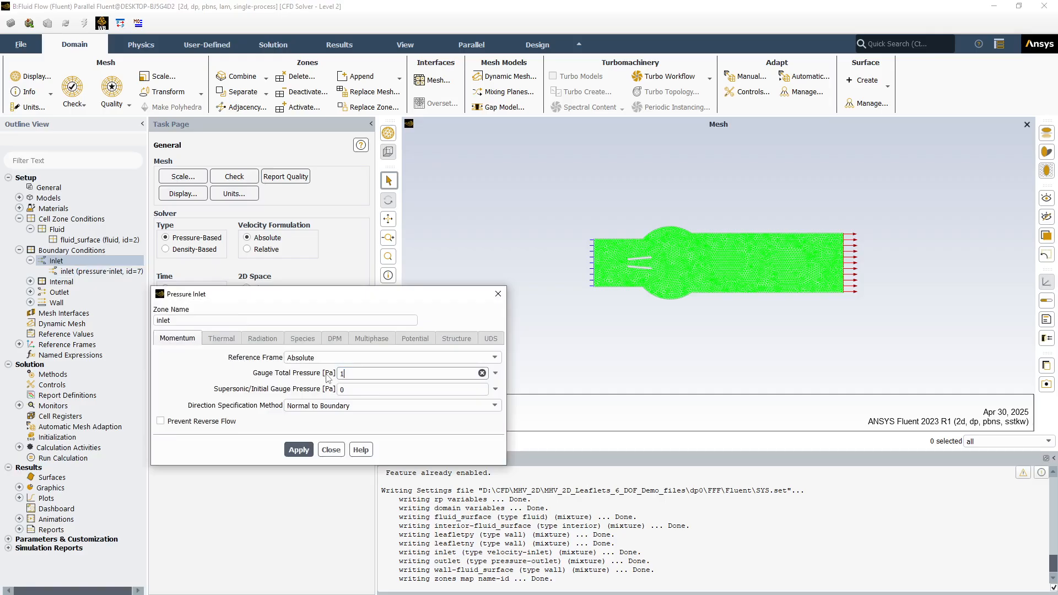
{"action": "left_click", "coordinate": [298, 449]}
{"action": "left_click", "coordinate": [331, 450]}
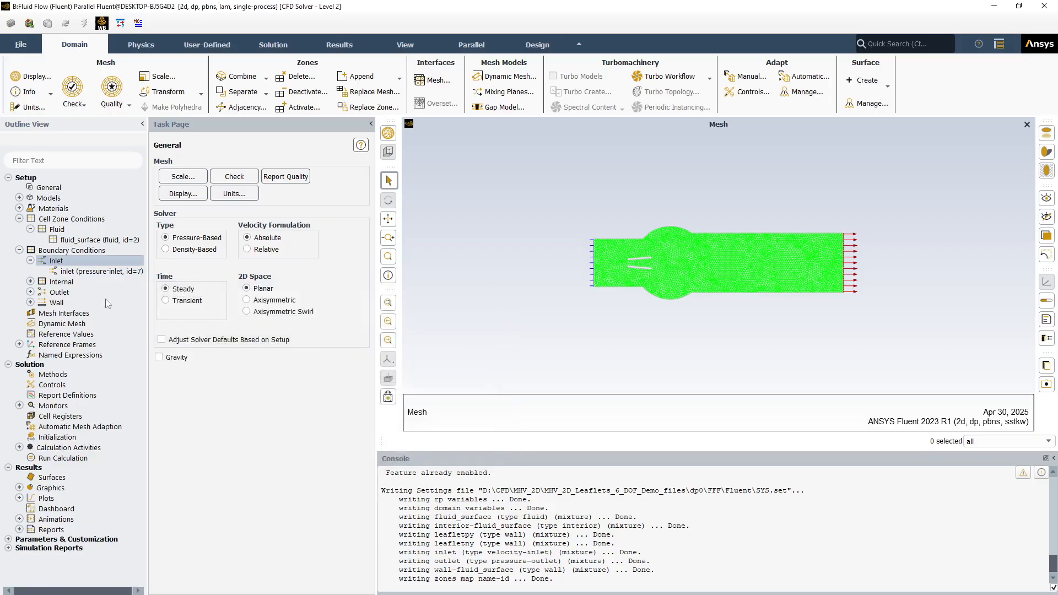
Review the outlet's pressure-outlet momentum settings without changing them
{"action": "left_click", "coordinate": [30, 292]}
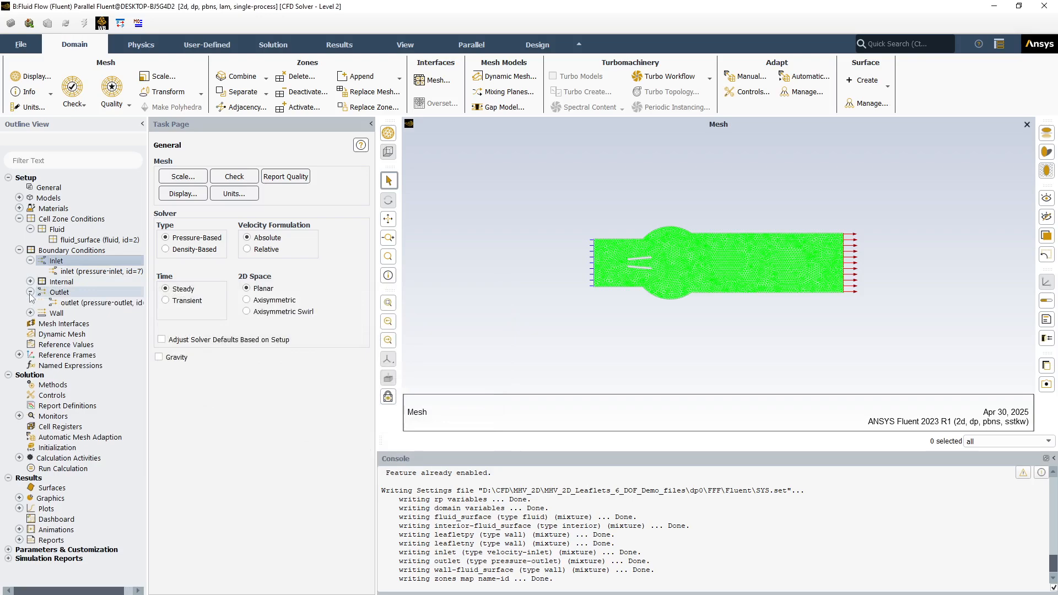
{"action": "double_click", "coordinate": [80, 304]}
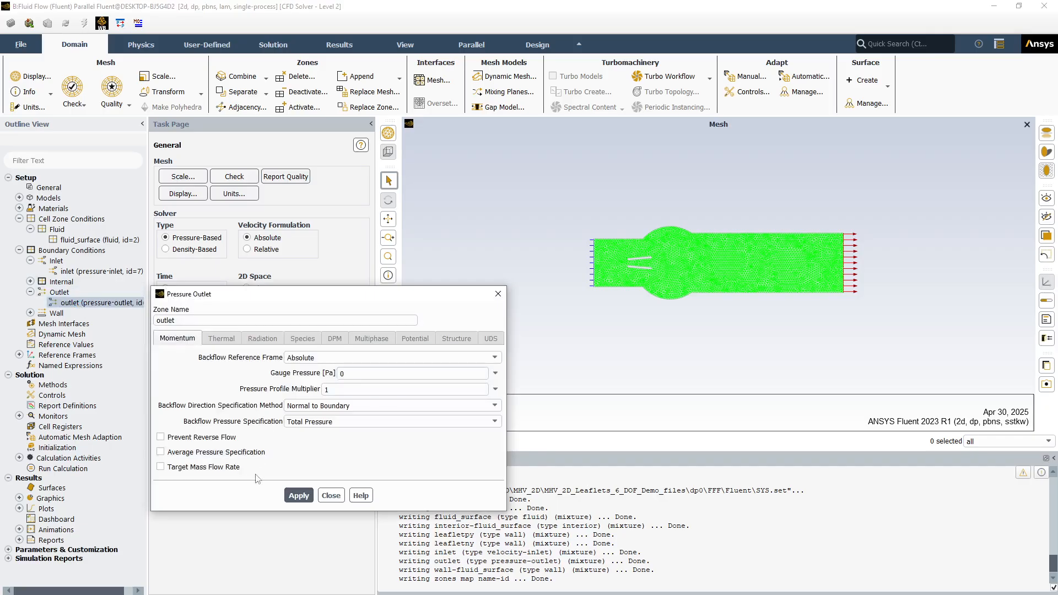
{"action": "left_click", "coordinate": [330, 495]}
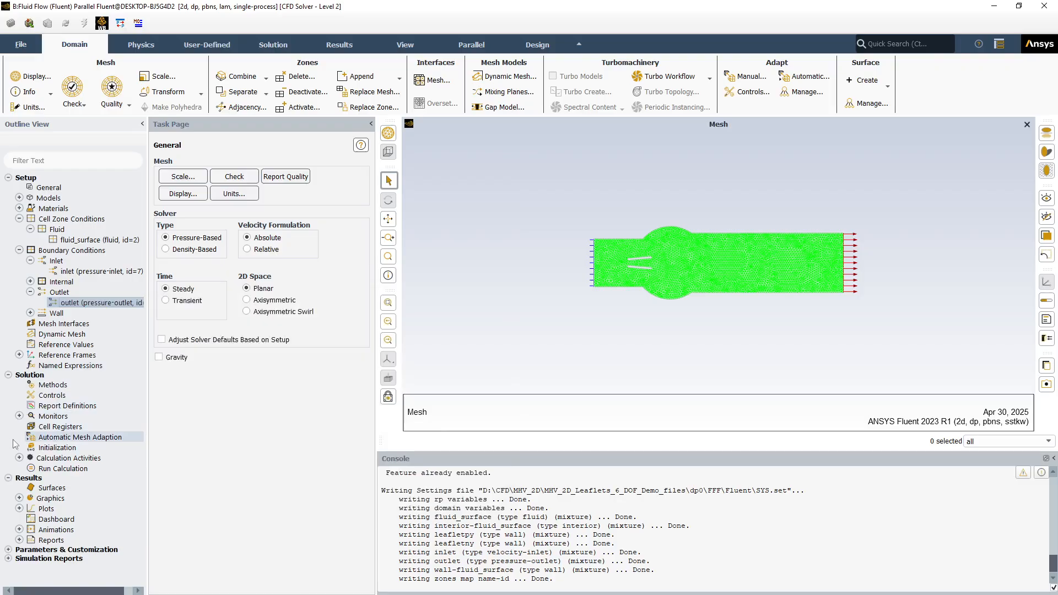
Initialize the solution with Standard Initialization in the Absolute reference frame, using 500 Pa gauge pressure and 0.8 m/s X velocity
{"action": "left_click", "coordinate": [44, 448]}
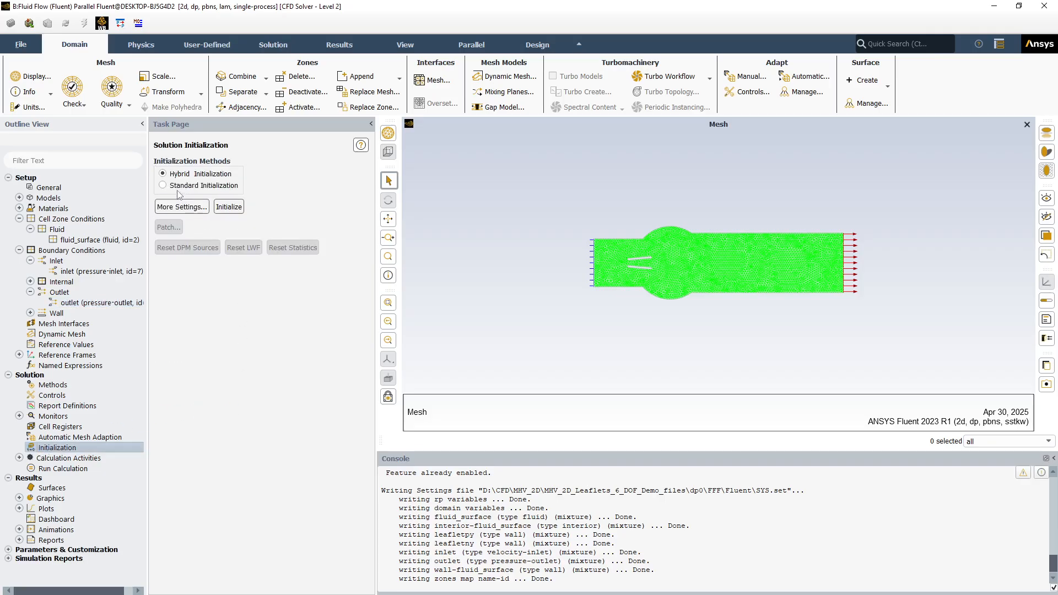
{"action": "left_click", "coordinate": [176, 187]}
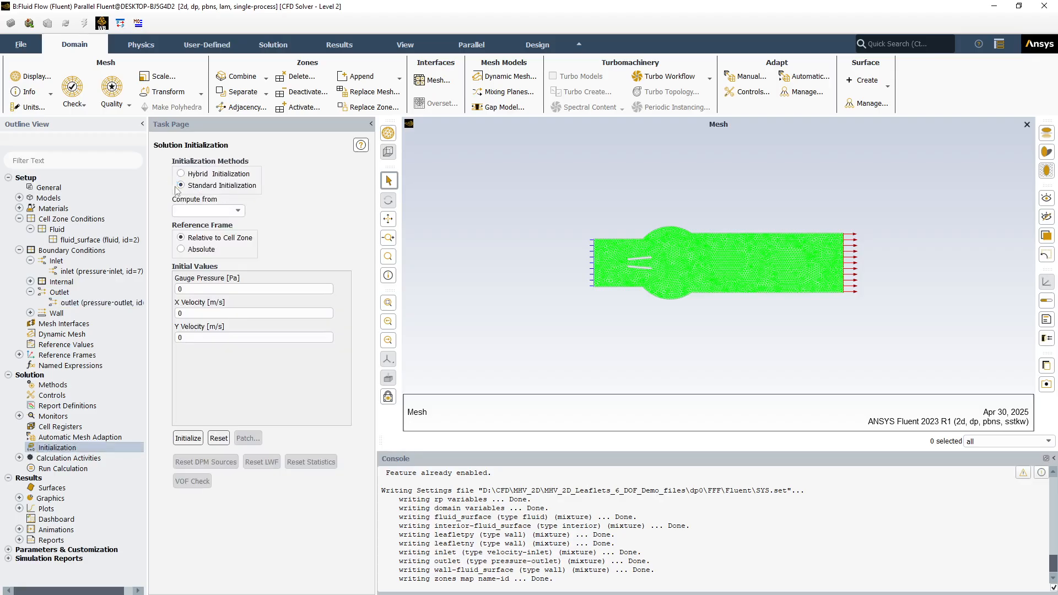
{"action": "left_click", "coordinate": [180, 250]}
{"action": "double_click", "coordinate": [189, 288]}
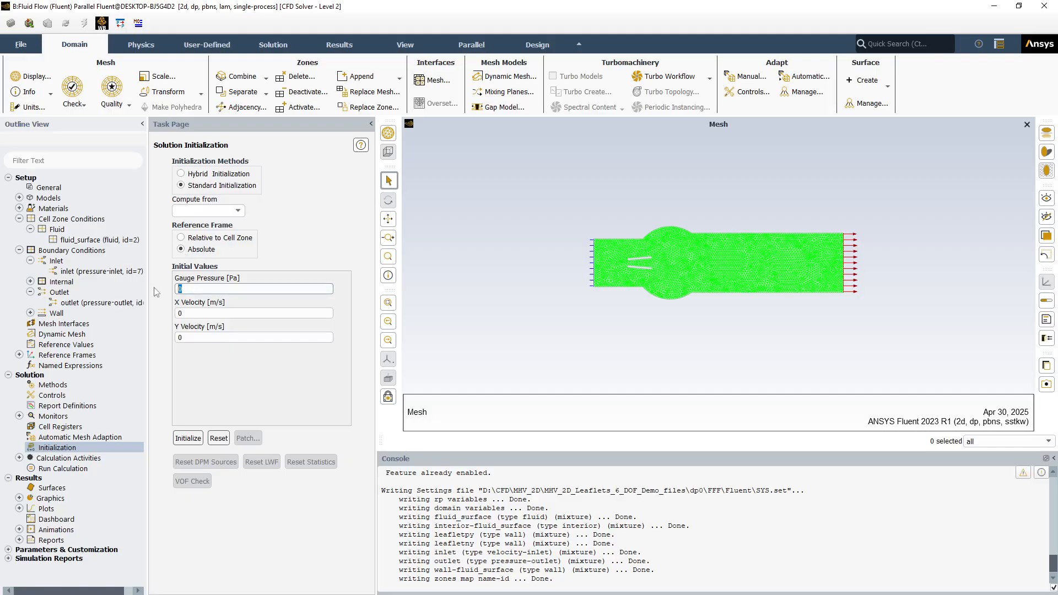
{"action": "key", "text": "Tab"}
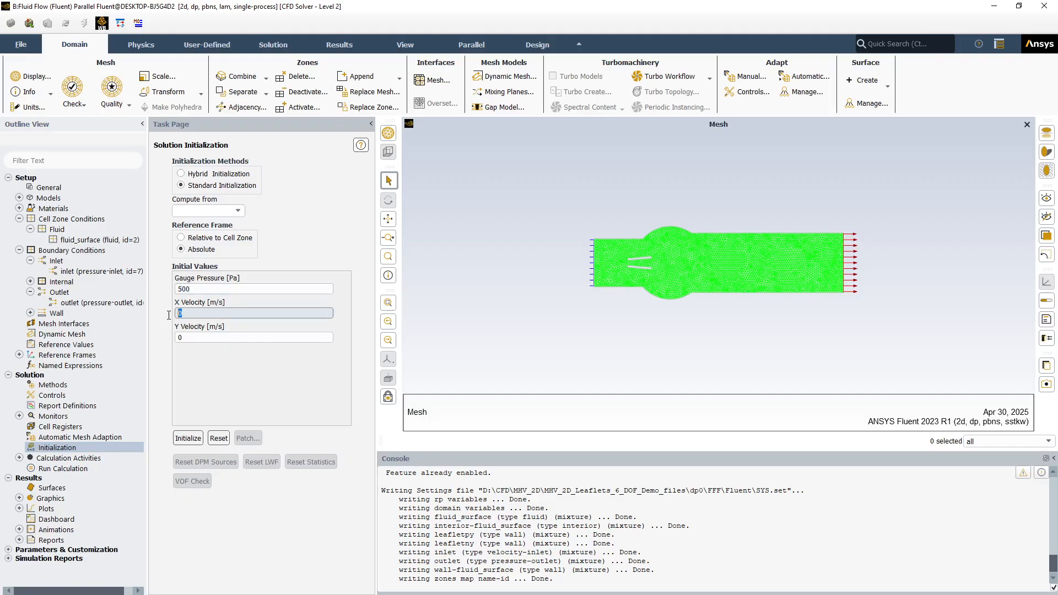
{"action": "type", "text": ".8"}
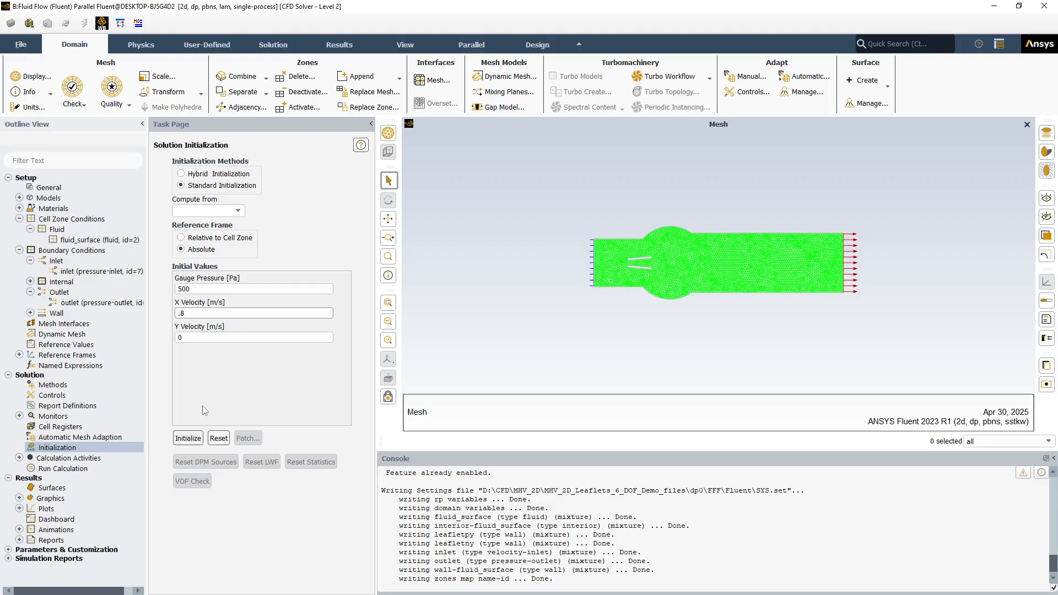
{"action": "left_click", "coordinate": [190, 441]}
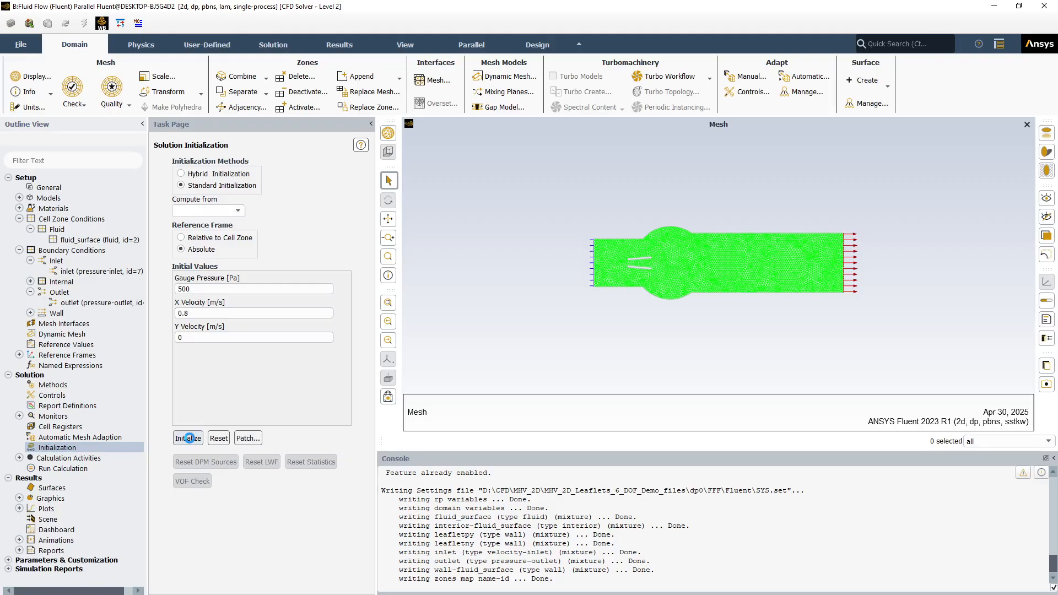
Set the number of iterations to 300 and run the steady calculation to completion
{"action": "left_click", "coordinate": [75, 470]}
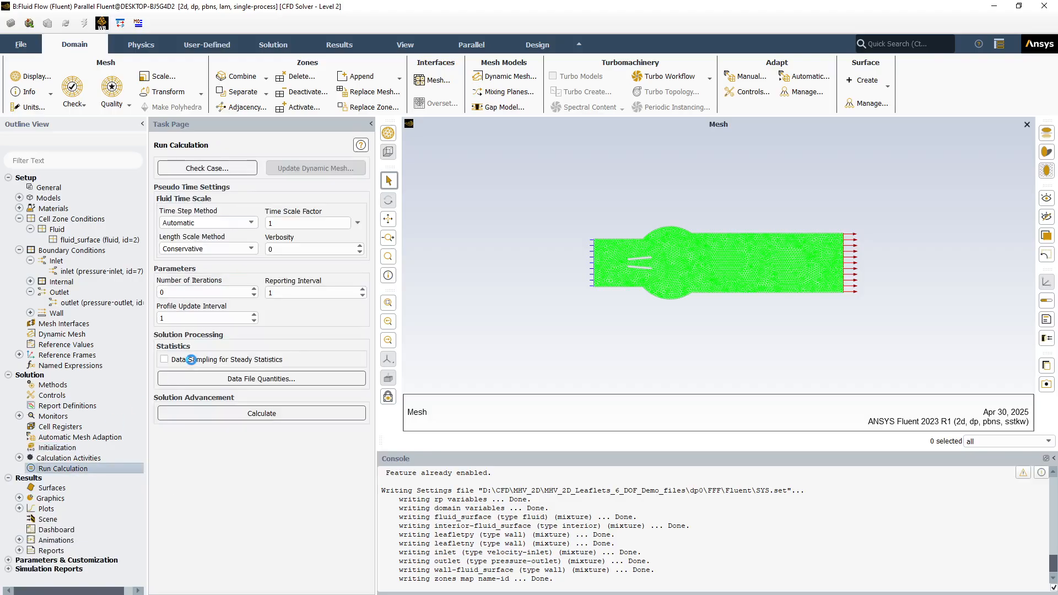
{"action": "left_click", "coordinate": [176, 293]}
{"action": "double_click", "coordinate": [176, 294]}
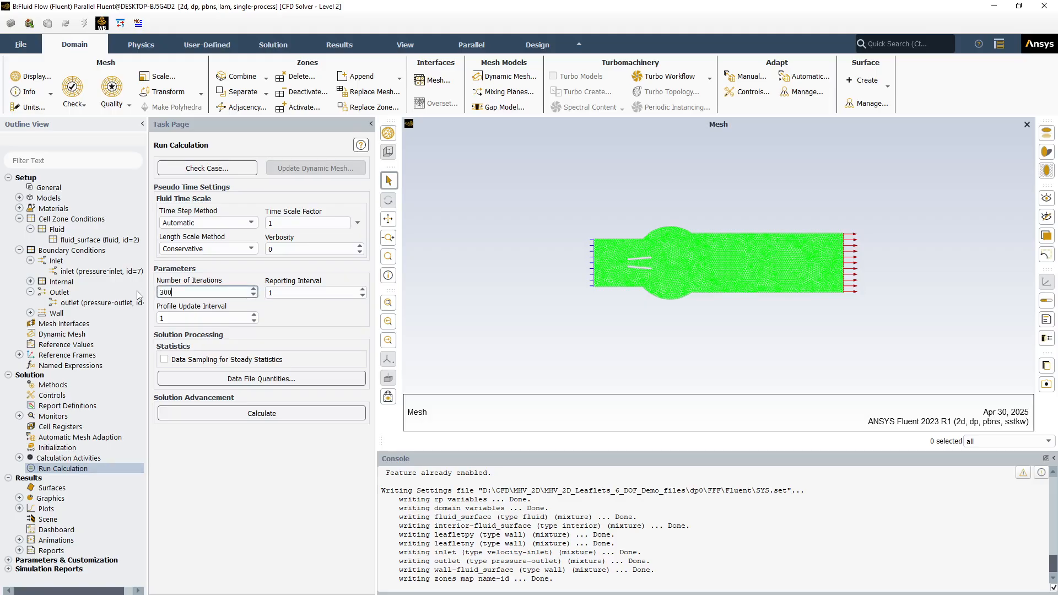
{"action": "left_click", "coordinate": [223, 417]}
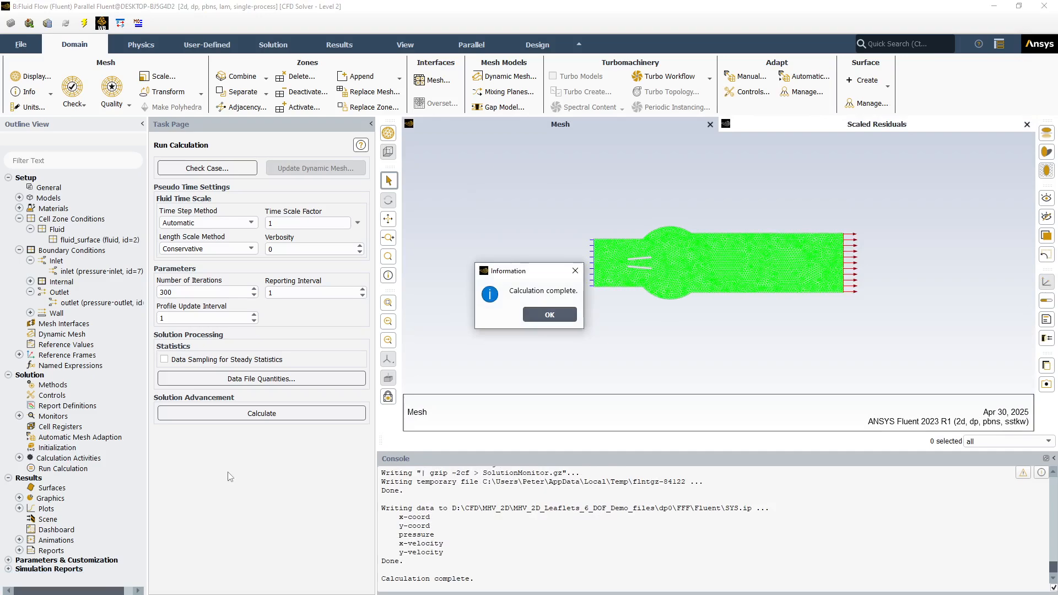
{"action": "left_click", "coordinate": [544, 319]}
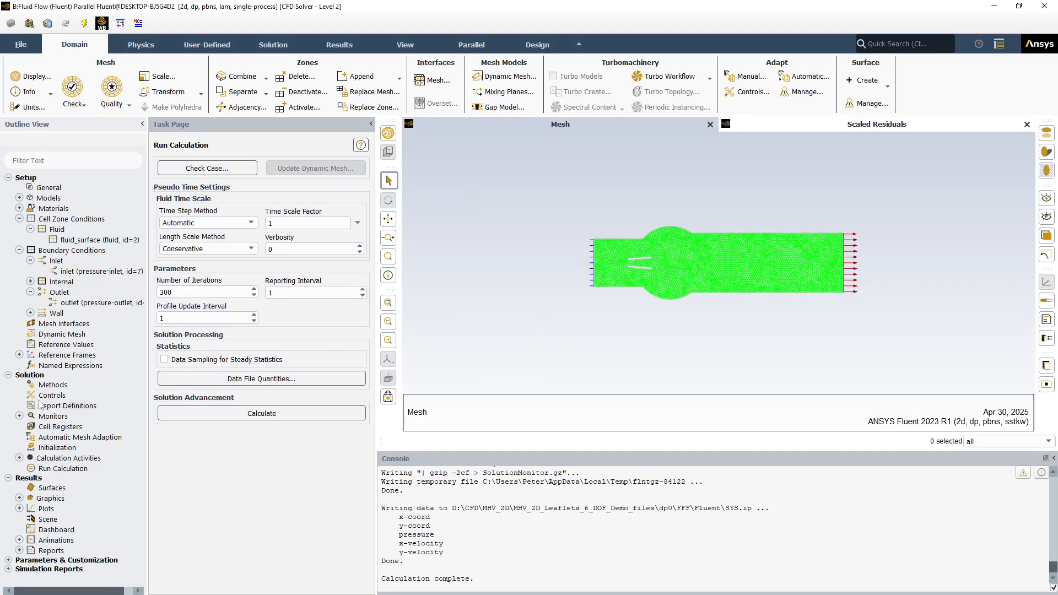
Create a vector plot named vector-velocity colored by velocity magnitude, compute its range, and save and display it
{"action": "left_click", "coordinate": [8, 178]}
{"action": "left_click", "coordinate": [8, 187]}
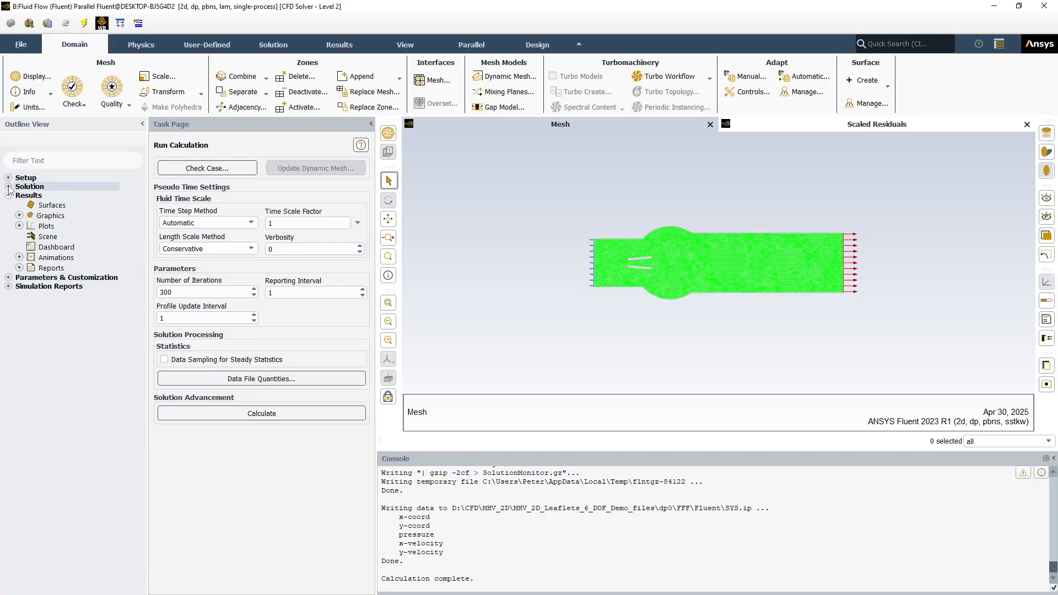
{"action": "left_click", "coordinate": [20, 226]}
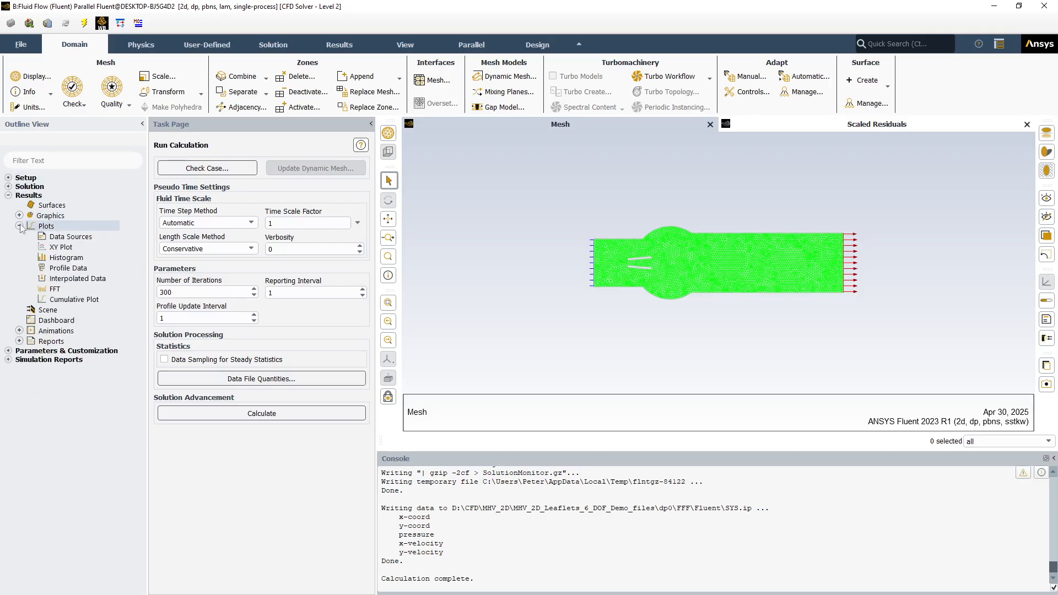
{"action": "left_click", "coordinate": [20, 226]}
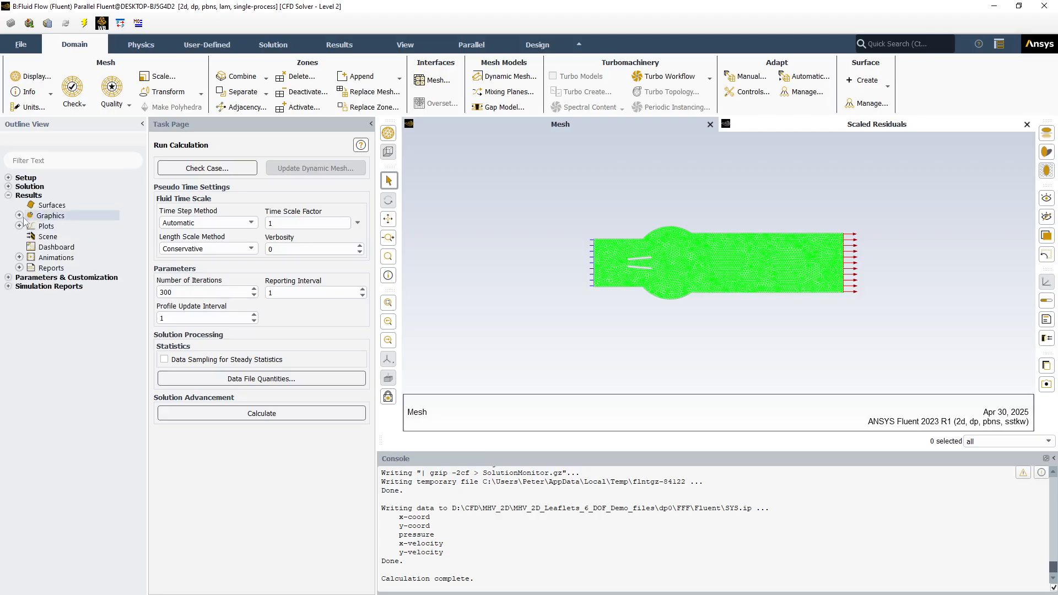
{"action": "left_click", "coordinate": [19, 215]}
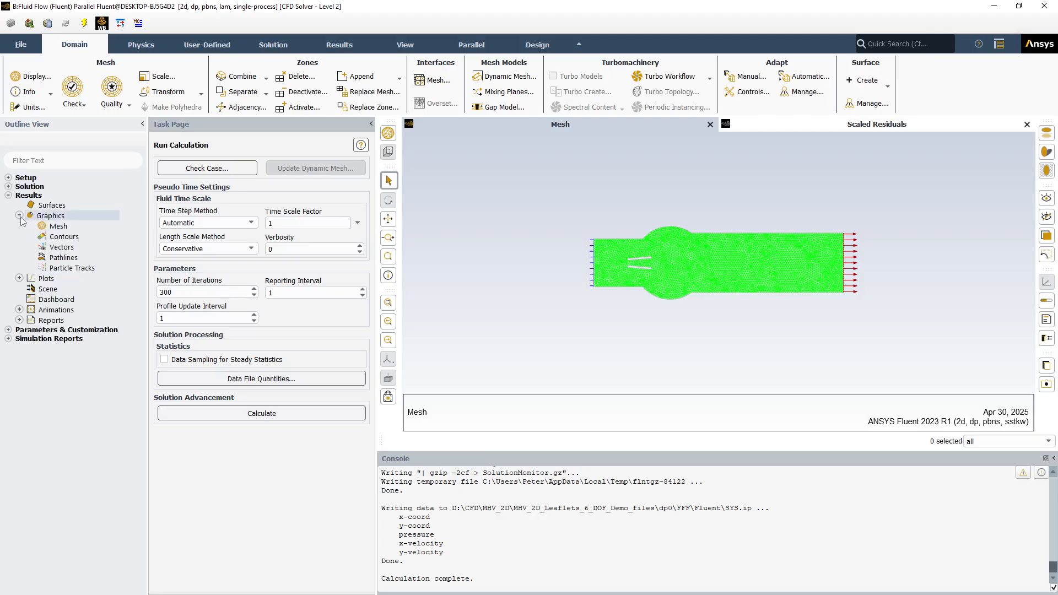
{"action": "right_click", "coordinate": [60, 248]}
{"action": "left_click", "coordinate": [76, 252]}
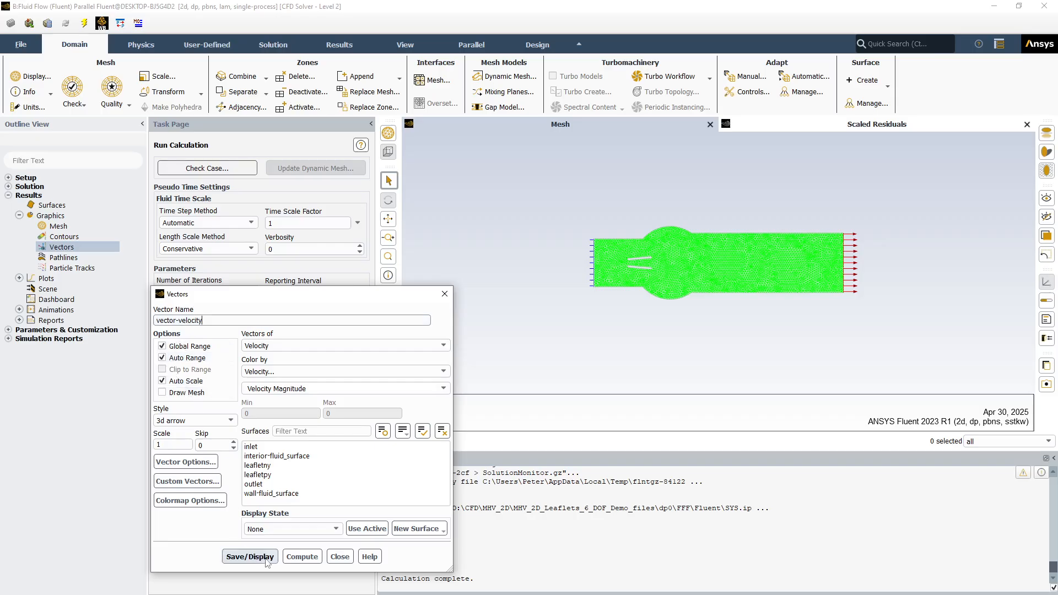
{"action": "left_click", "coordinate": [296, 557]}
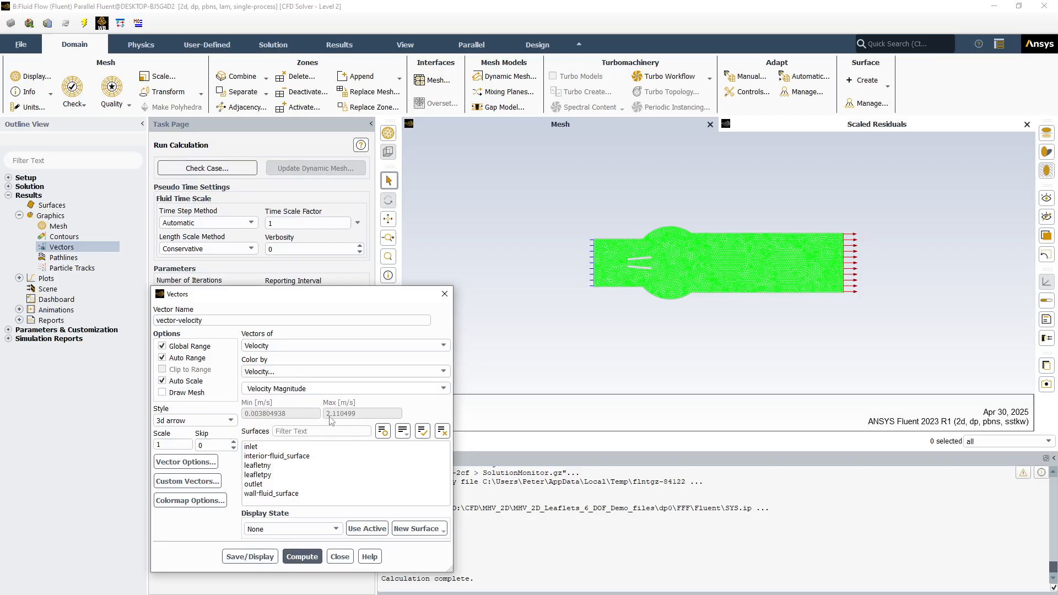
{"action": "left_click", "coordinate": [250, 558]}
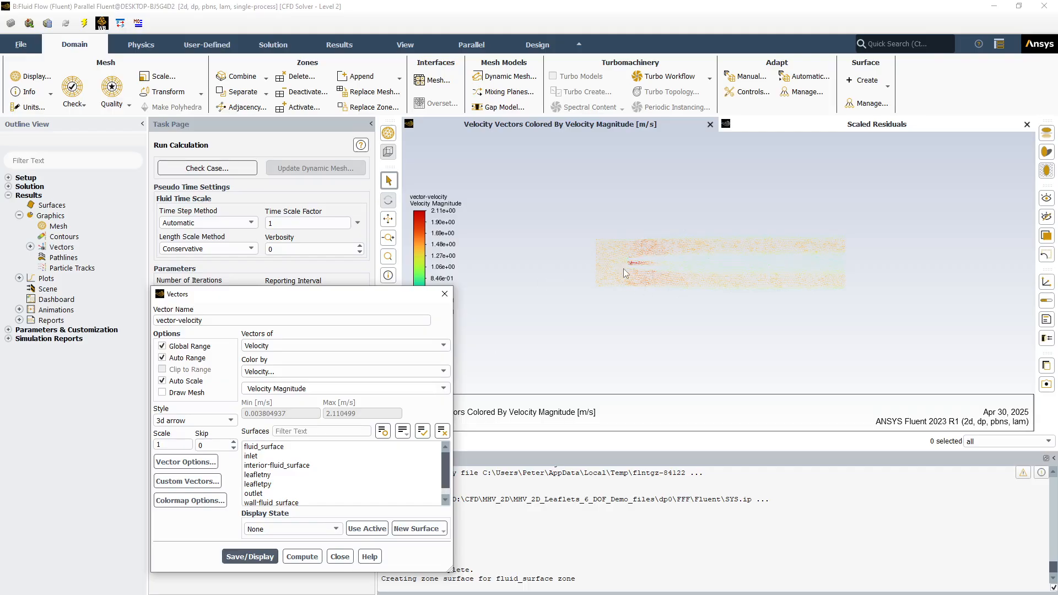
{"action": "left_click", "coordinate": [344, 558]}
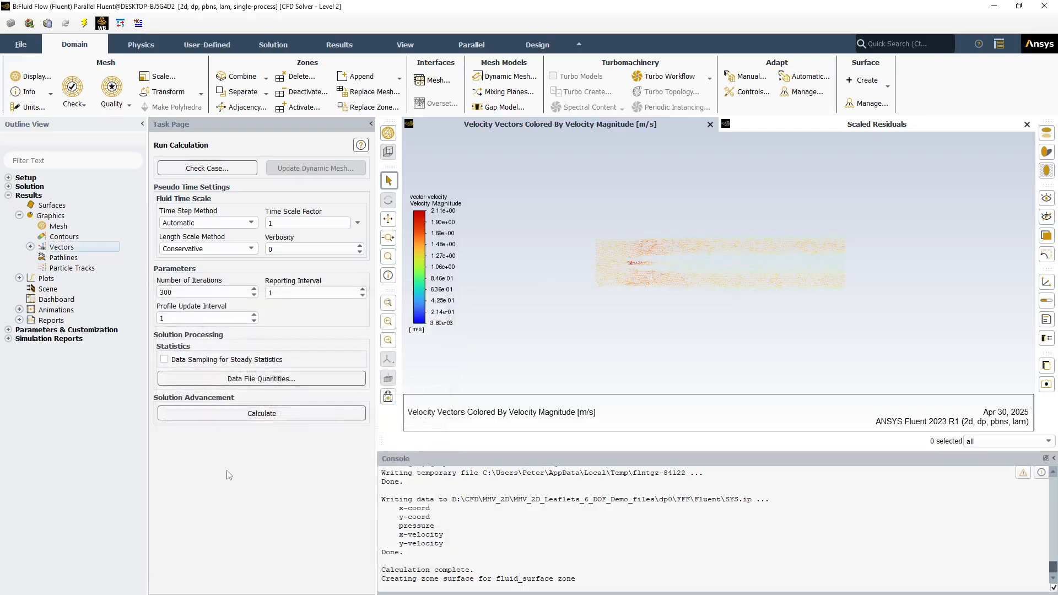
Set the inlet's gauge total pressure to 500 Pa and apply the change
{"action": "left_click", "coordinate": [9, 177]}
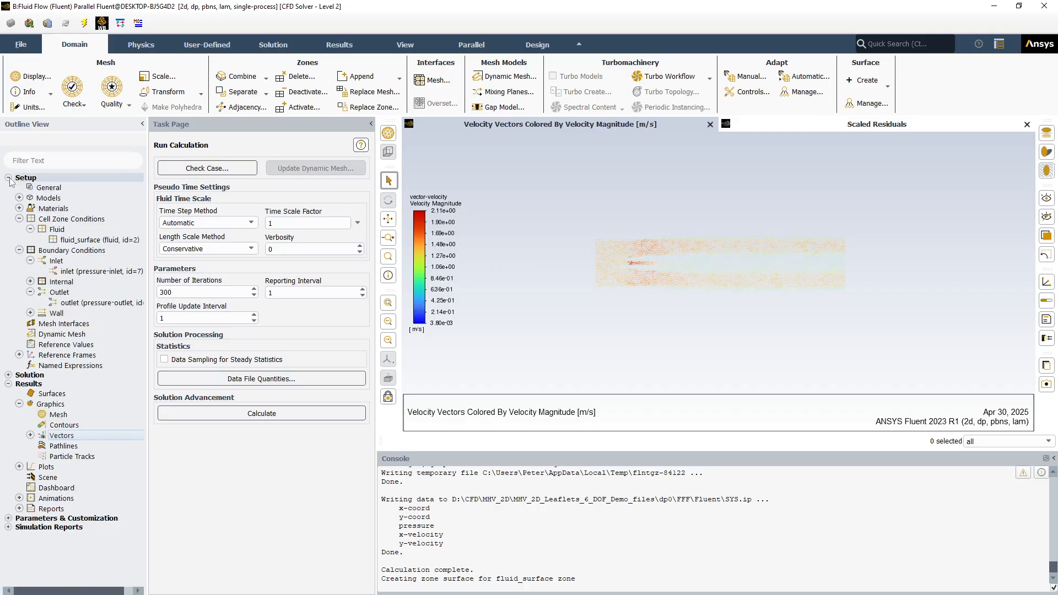
{"action": "left_click", "coordinate": [81, 271]}
{"action": "double_click", "coordinate": [80, 271]}
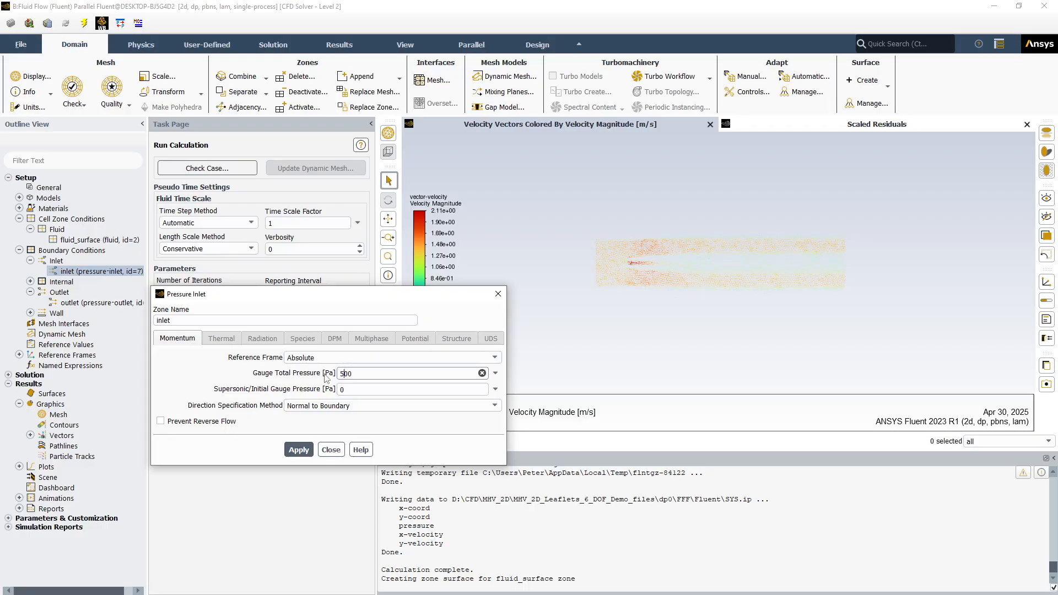
{"action": "left_click", "coordinate": [299, 450]}
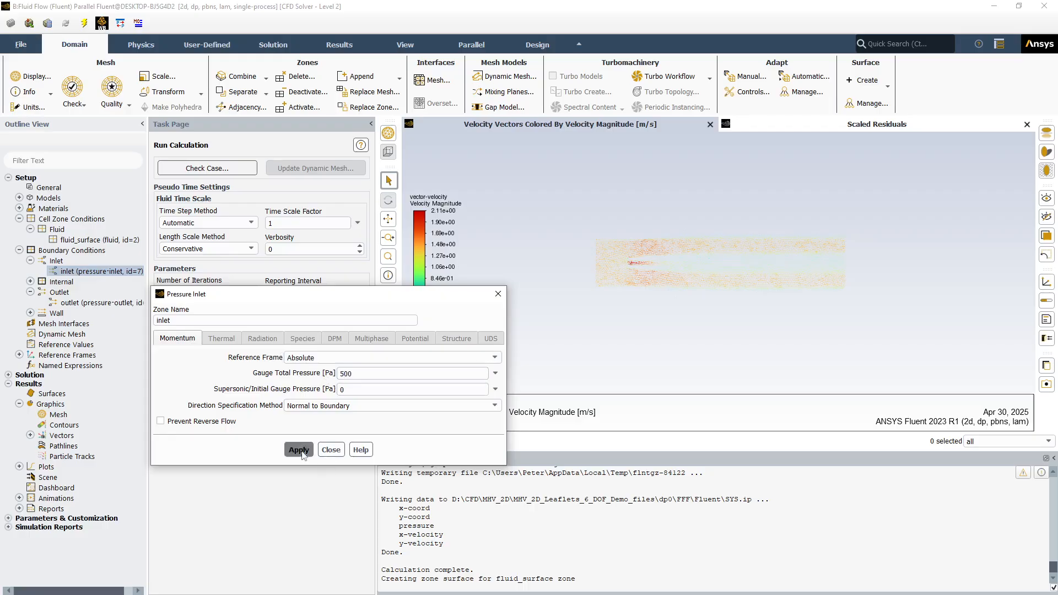
{"action": "left_click", "coordinate": [337, 450]}
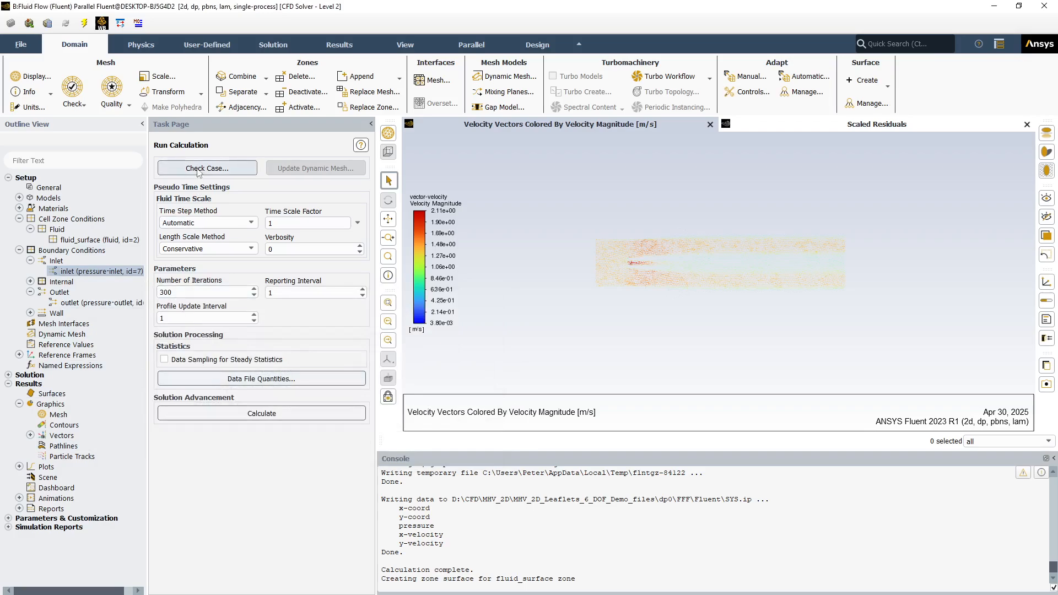
Rerun the 300-iteration calculation, using the settings changes for current and future calculations
{"action": "left_click", "coordinate": [216, 416]}
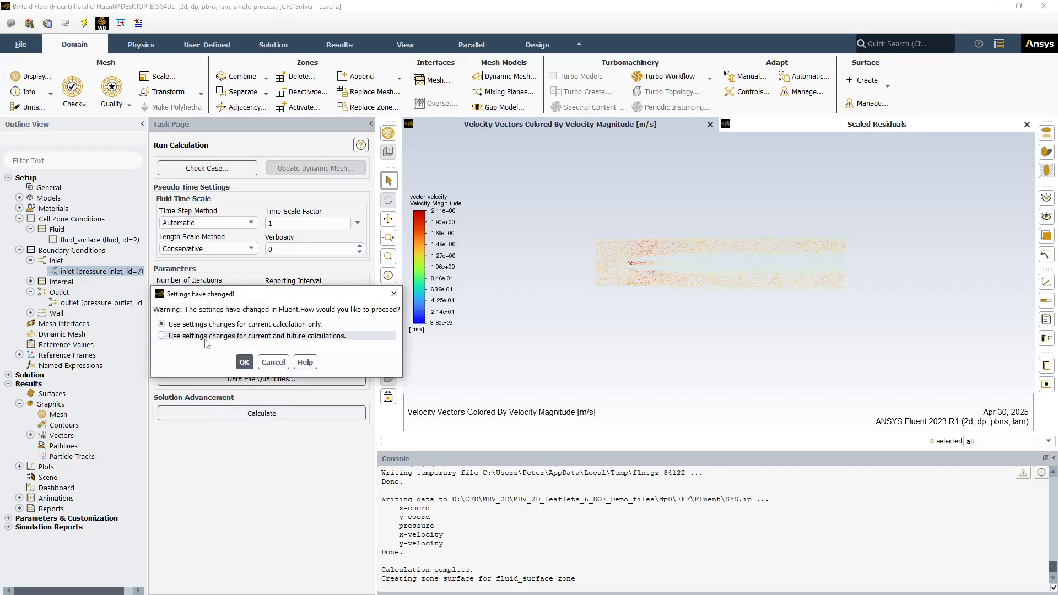
{"action": "left_click", "coordinate": [208, 336]}
{"action": "left_click", "coordinate": [244, 362]}
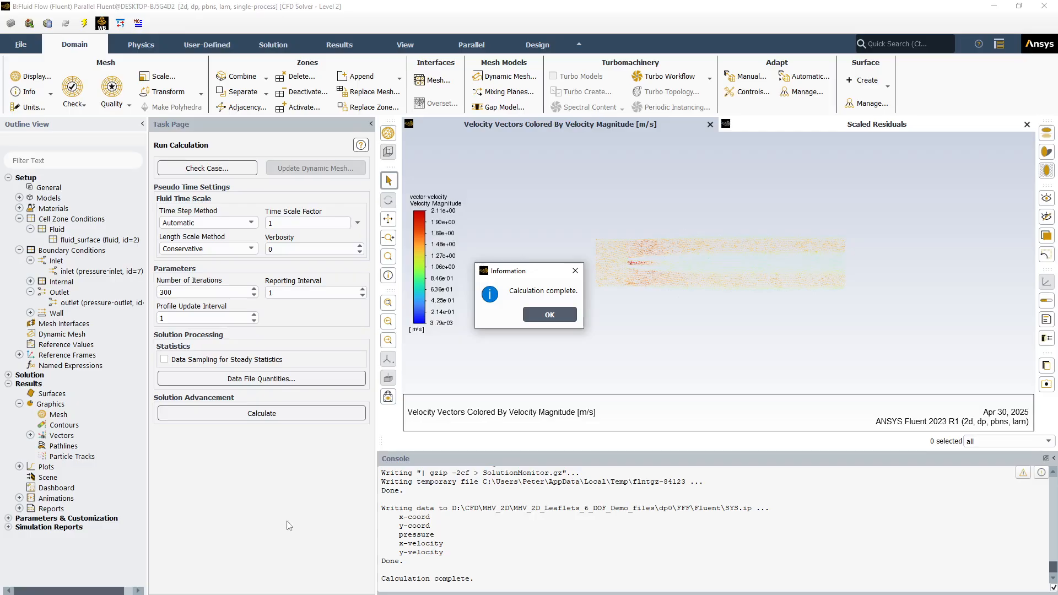
{"action": "left_click", "coordinate": [549, 314]}
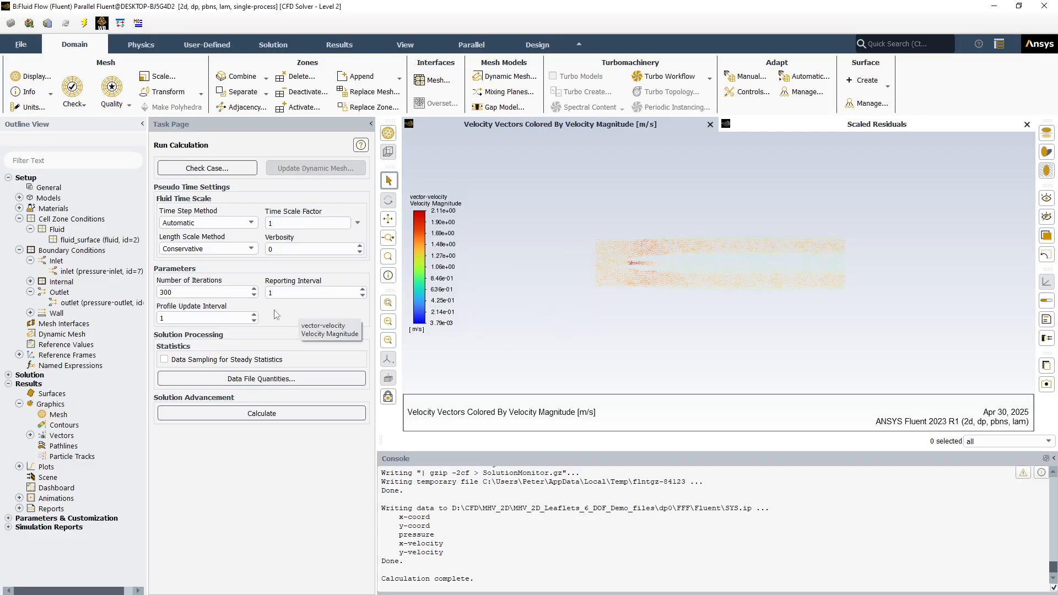
Check the inlet's gauge total pressure in its pressure-inlet settings
{"action": "double_click", "coordinate": [79, 272]}
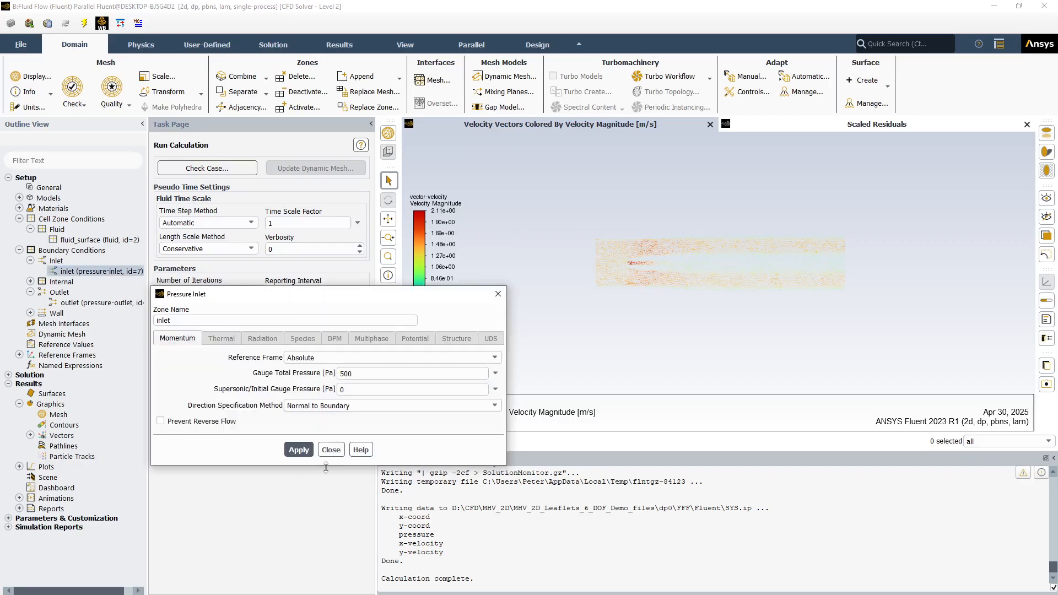
{"action": "left_click", "coordinate": [331, 450]}
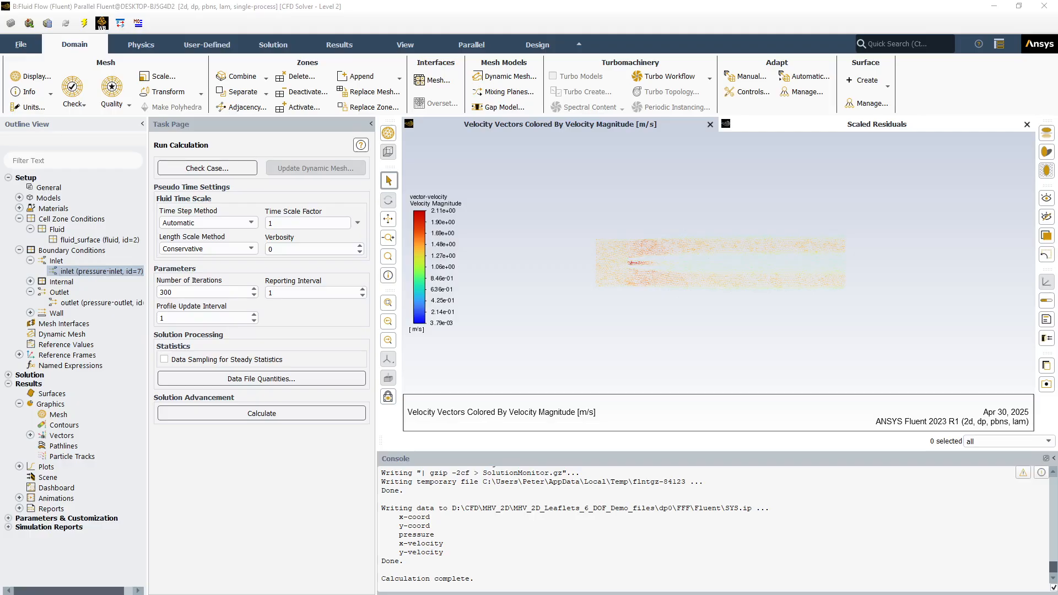
{"action": "left_click", "coordinate": [232, 477]}
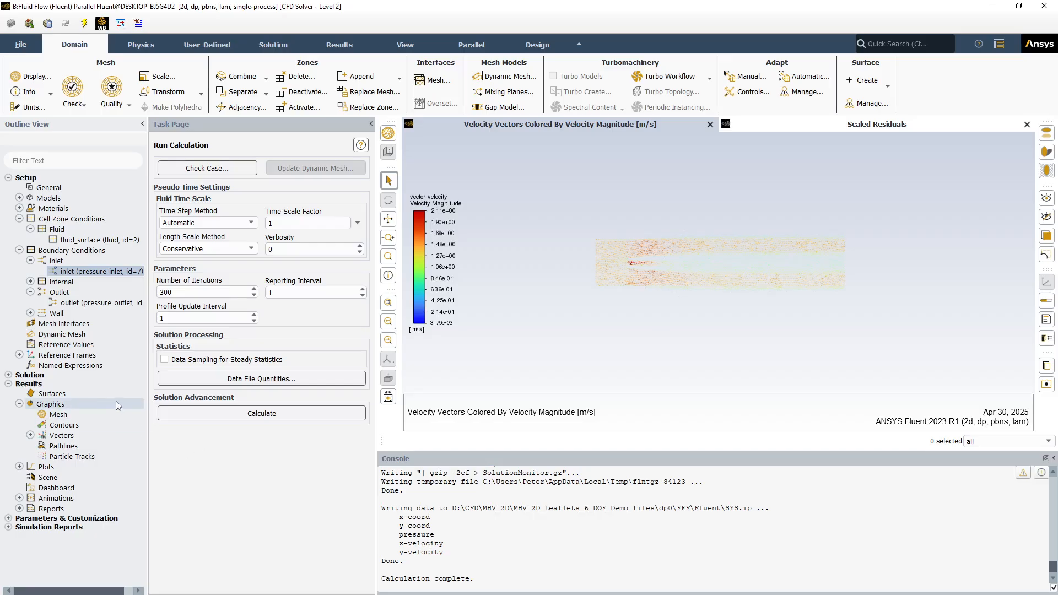
Reinitialize the solution with the existing standard initialization values, discarding the unsaved solution data
{"action": "left_click", "coordinate": [9, 376]}
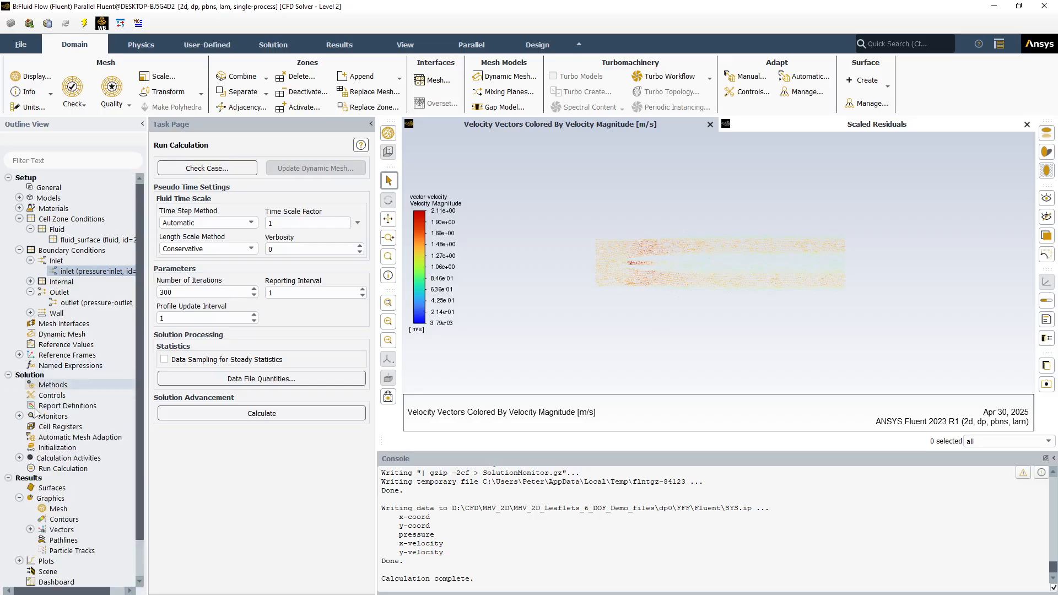
{"action": "left_click", "coordinate": [57, 447]}
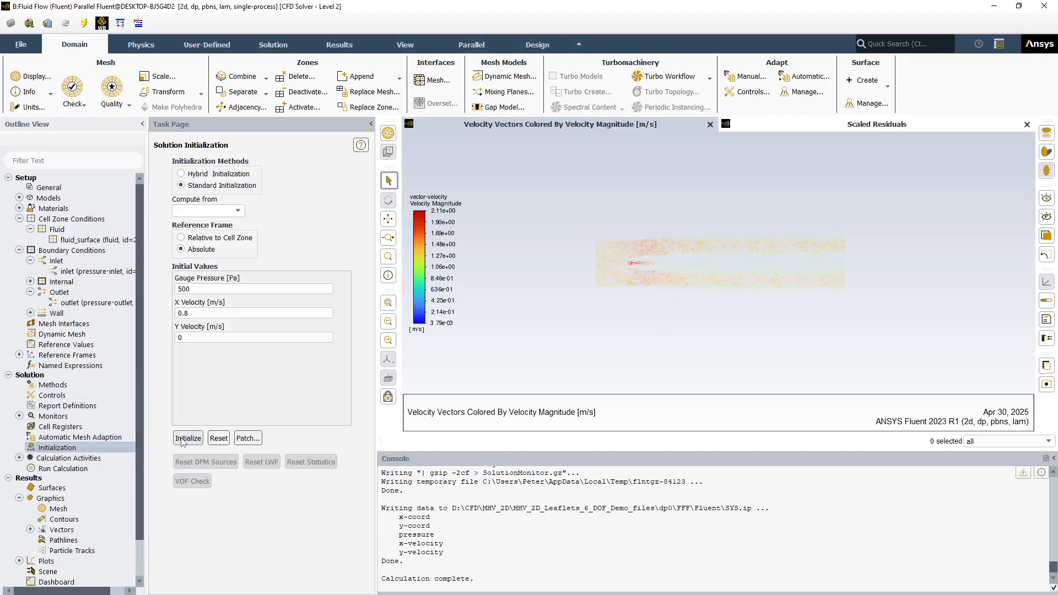
{"action": "left_click", "coordinate": [182, 439]}
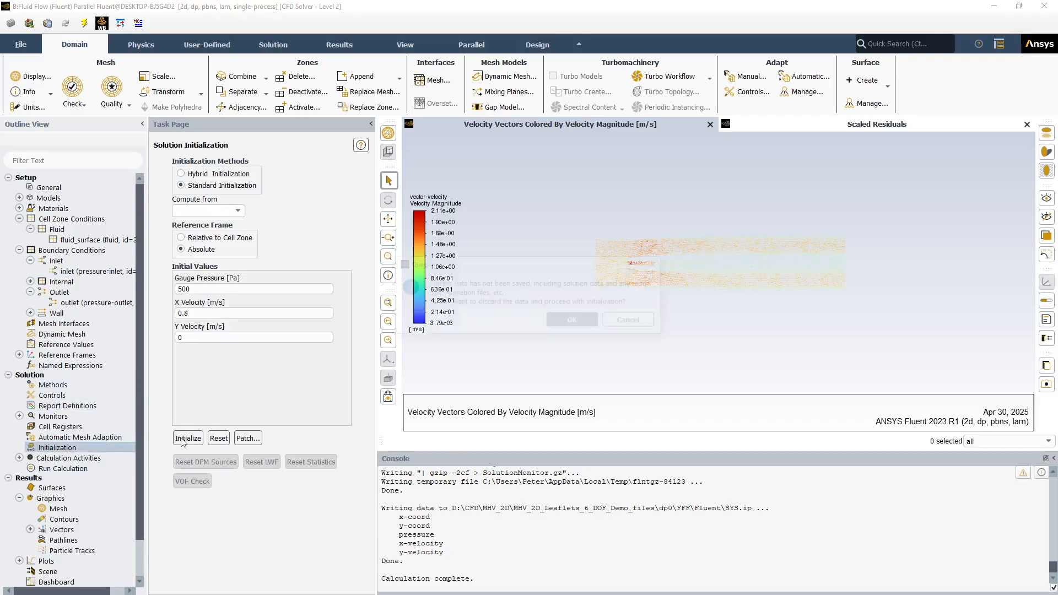
{"action": "left_click", "coordinate": [570, 323]}
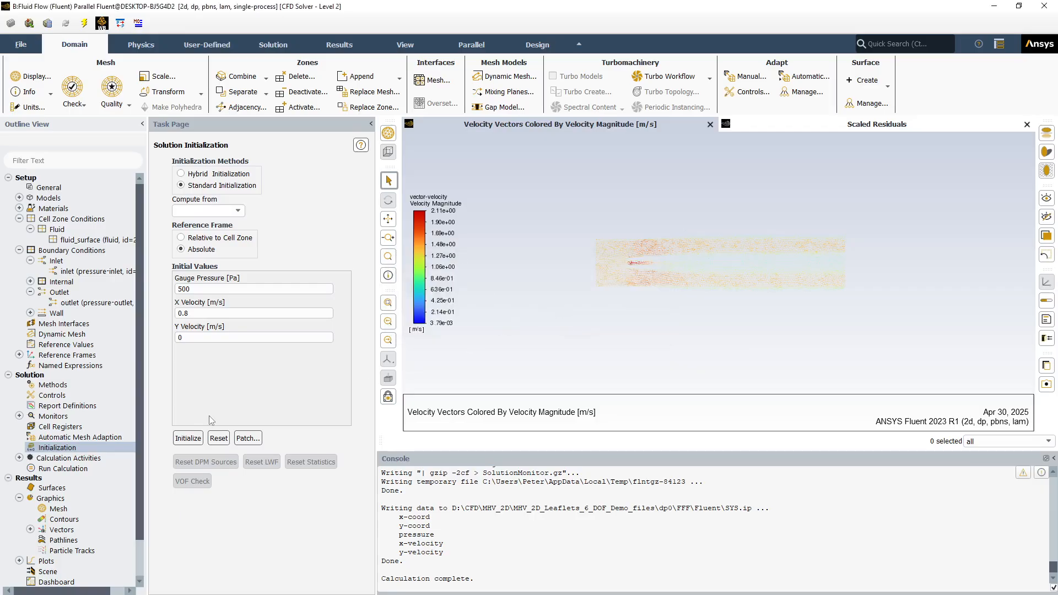
Run the 300-iteration calculation on the reinitialized solution and dismiss the completion notice
{"action": "left_click", "coordinate": [67, 472]}
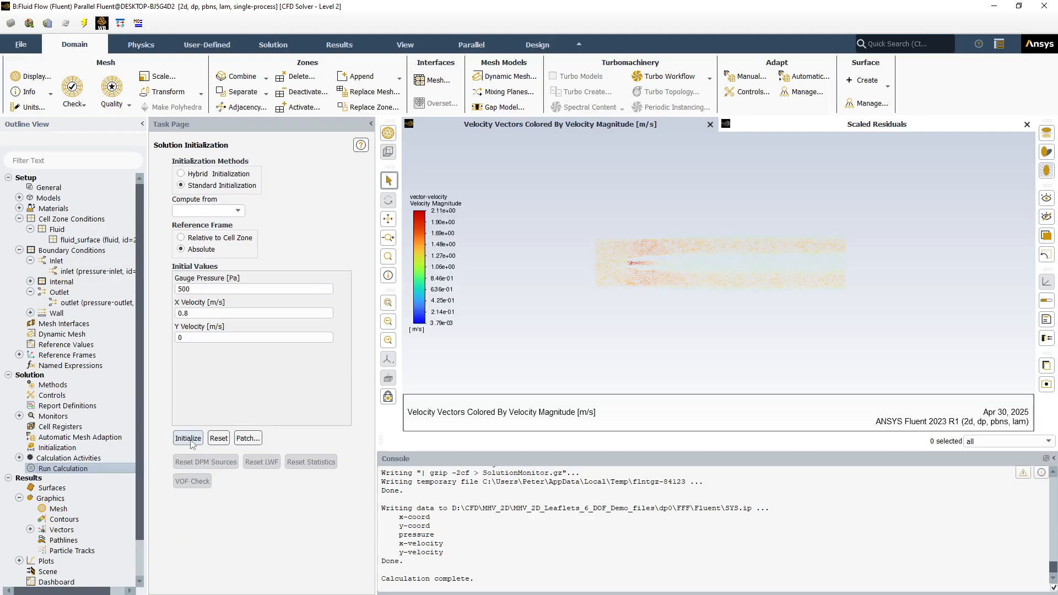
{"action": "double_click", "coordinate": [50, 470]}
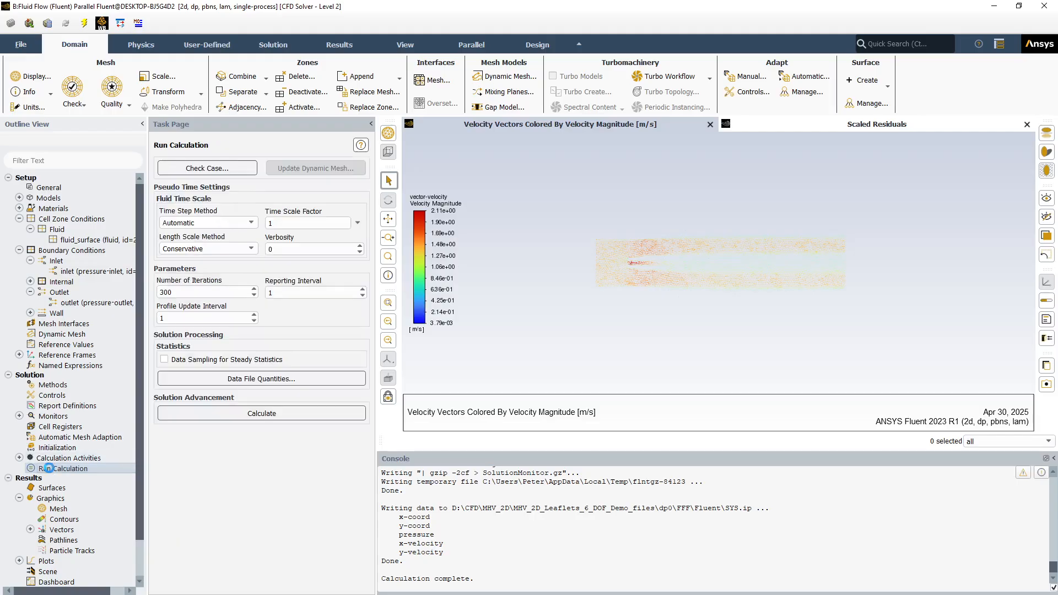
{"action": "left_click", "coordinate": [240, 414]}
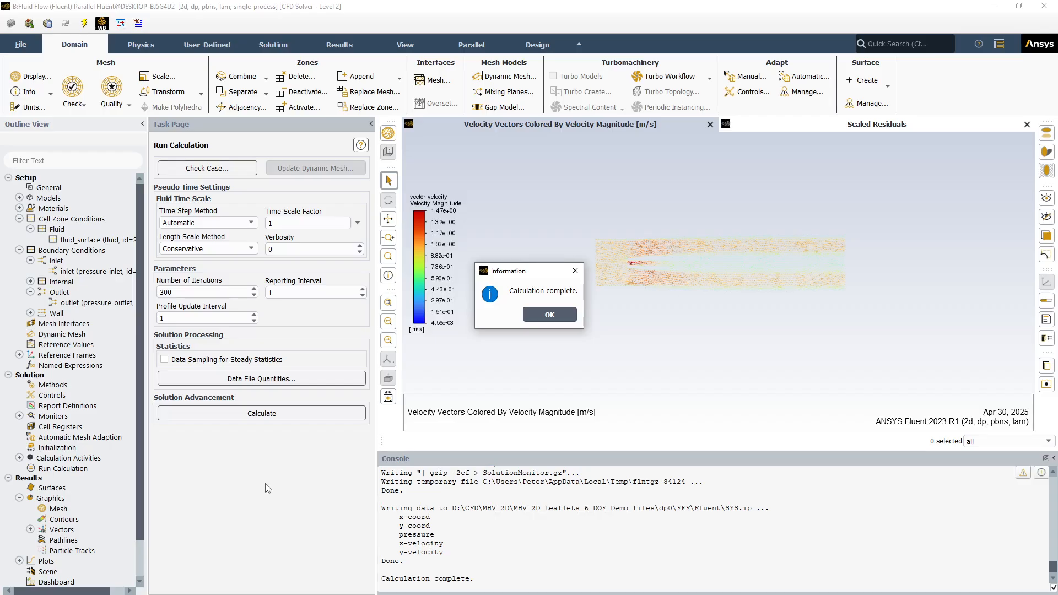
{"action": "left_click", "coordinate": [535, 316]}
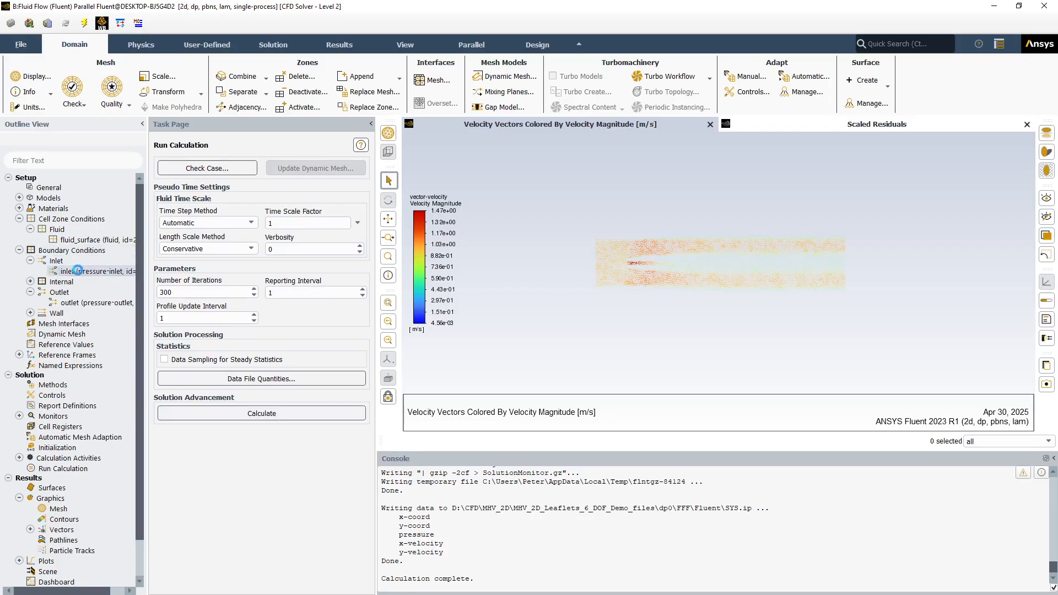
Change the inlet boundary type to velocity-inlet, leaving its default momentum settings
{"action": "right_click", "coordinate": [59, 262]}
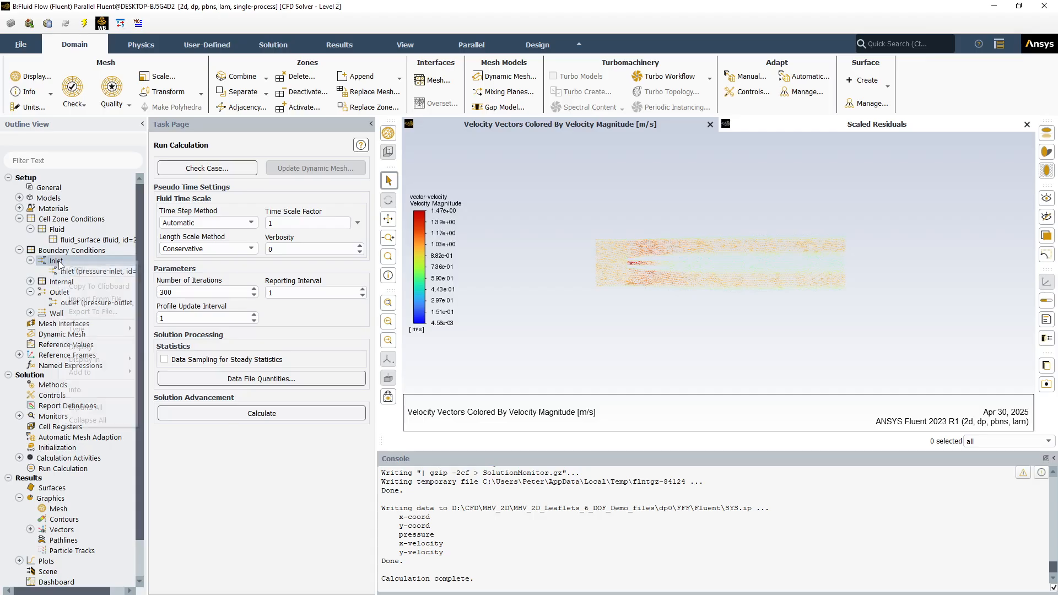
{"action": "mouse_move", "coordinate": [83, 329]}
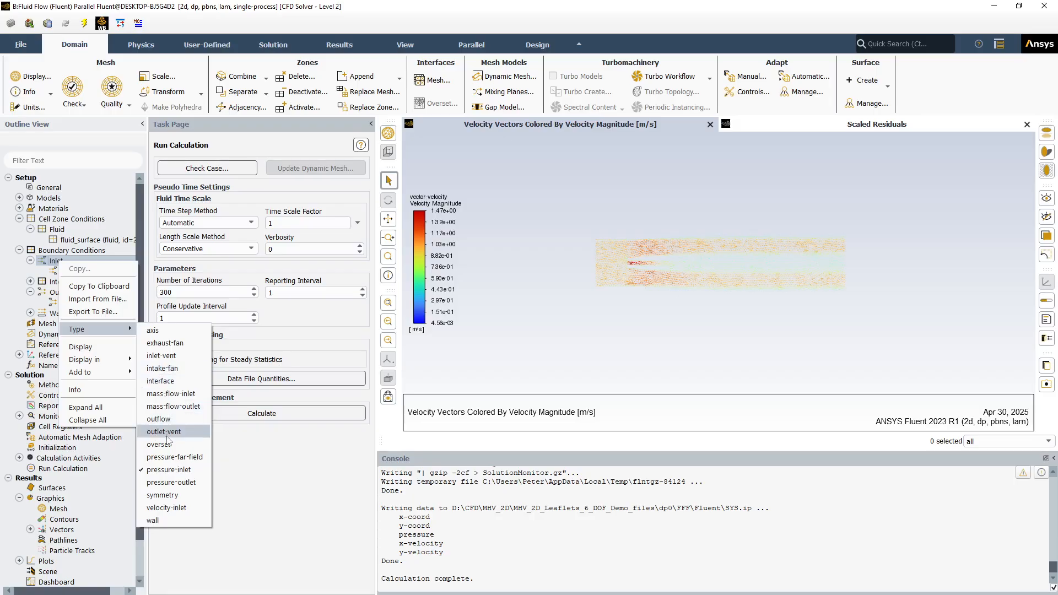
{"action": "left_click", "coordinate": [161, 508]}
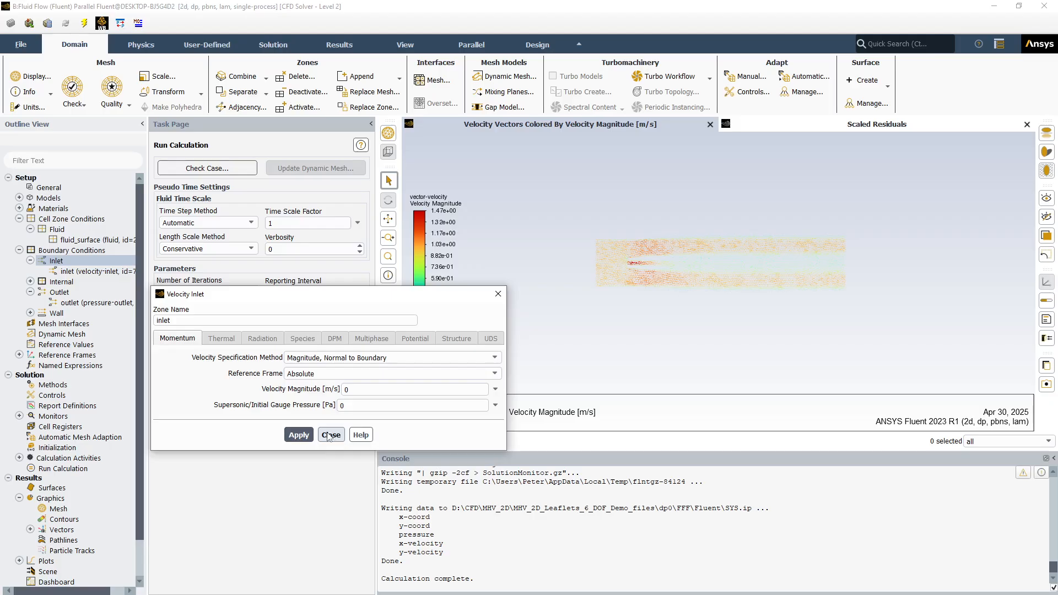
{"action": "left_click", "coordinate": [330, 435]}
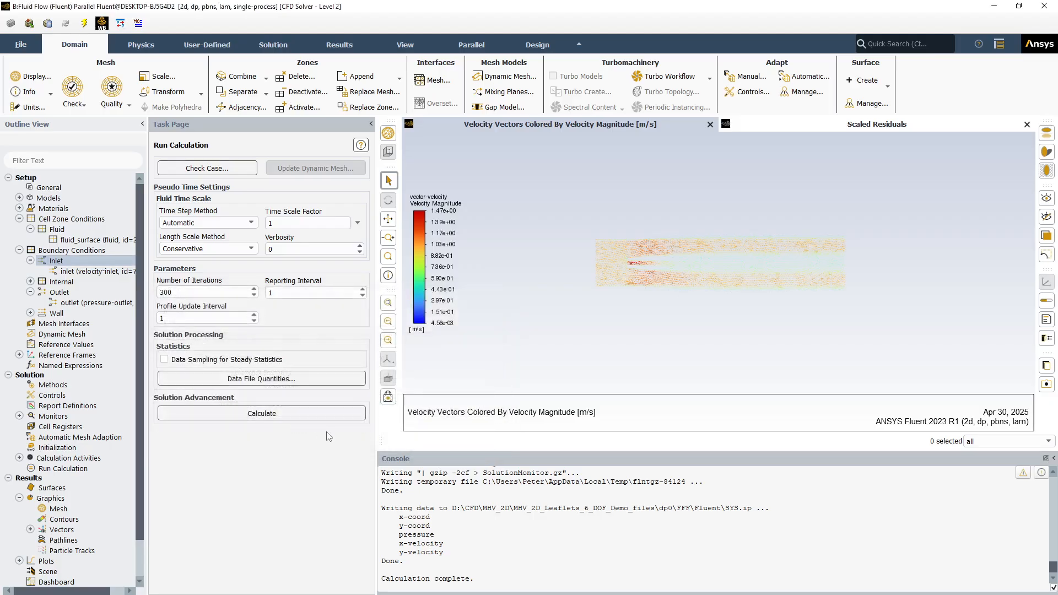
Set the inlet's velocity magnitude to 0.8 m/s and apply the change
{"action": "right_click", "coordinate": [56, 292]}
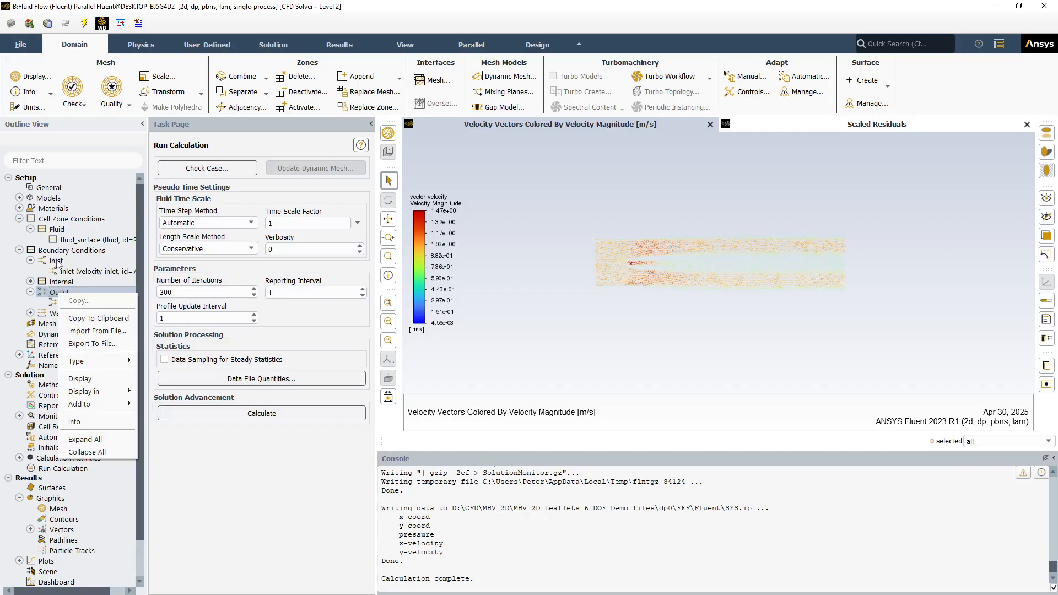
{"action": "left_click", "coordinate": [56, 260]}
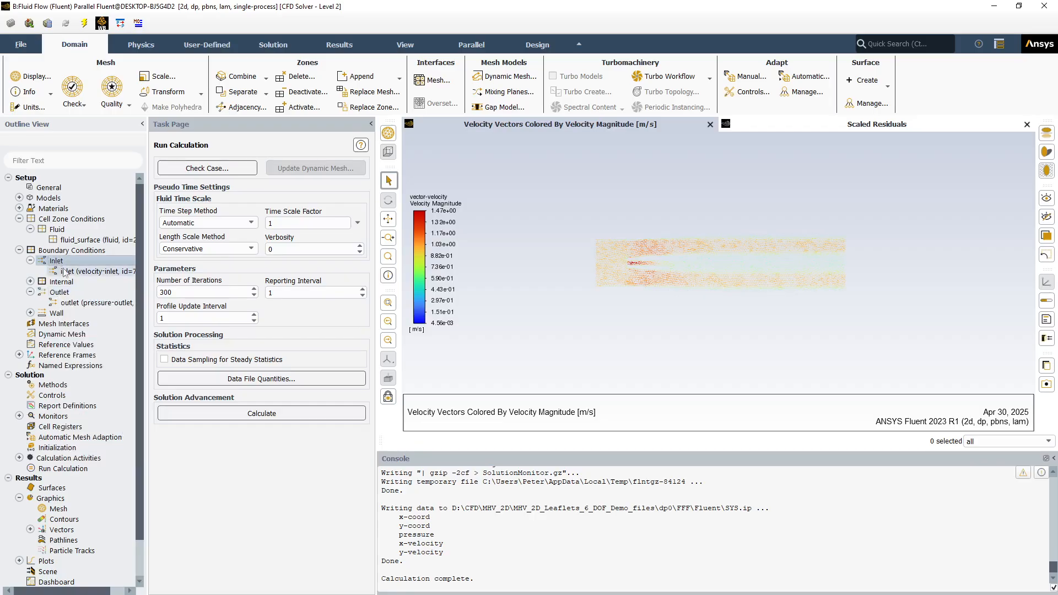
{"action": "left_click", "coordinate": [67, 271]}
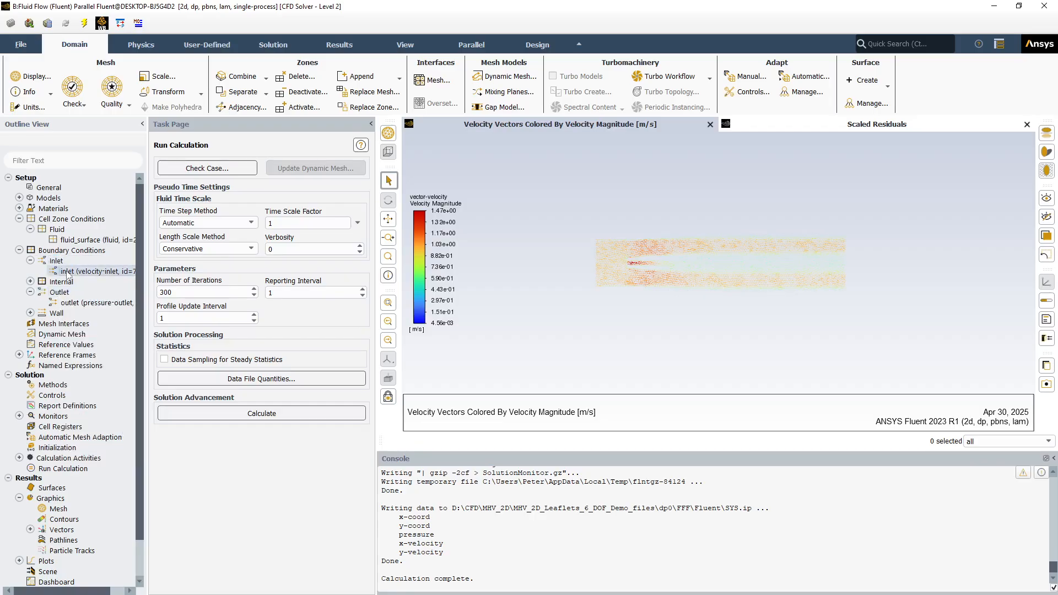
{"action": "double_click", "coordinate": [66, 271]}
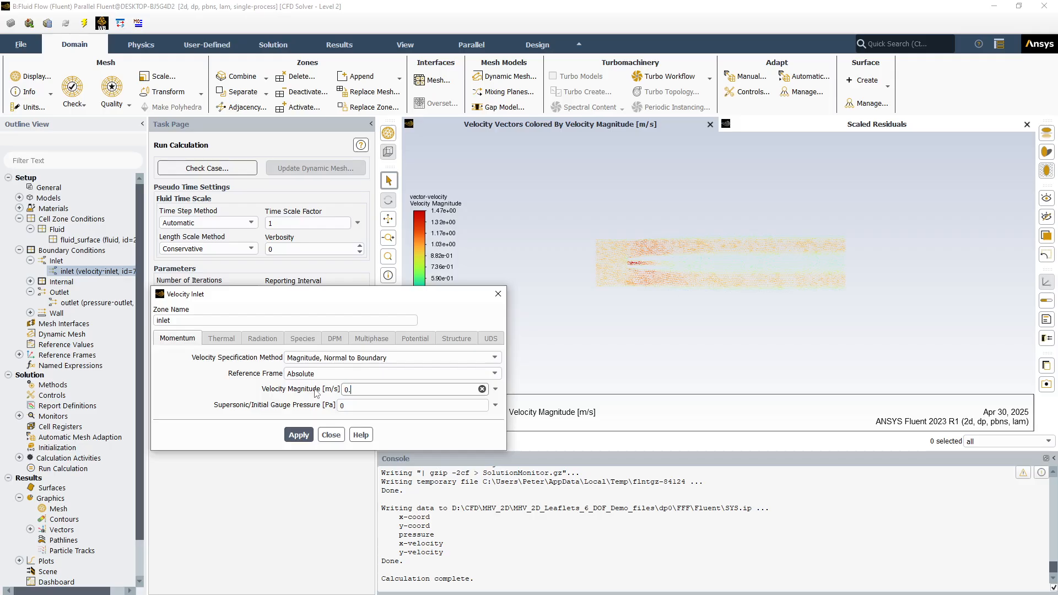
{"action": "left_click", "coordinate": [300, 436]}
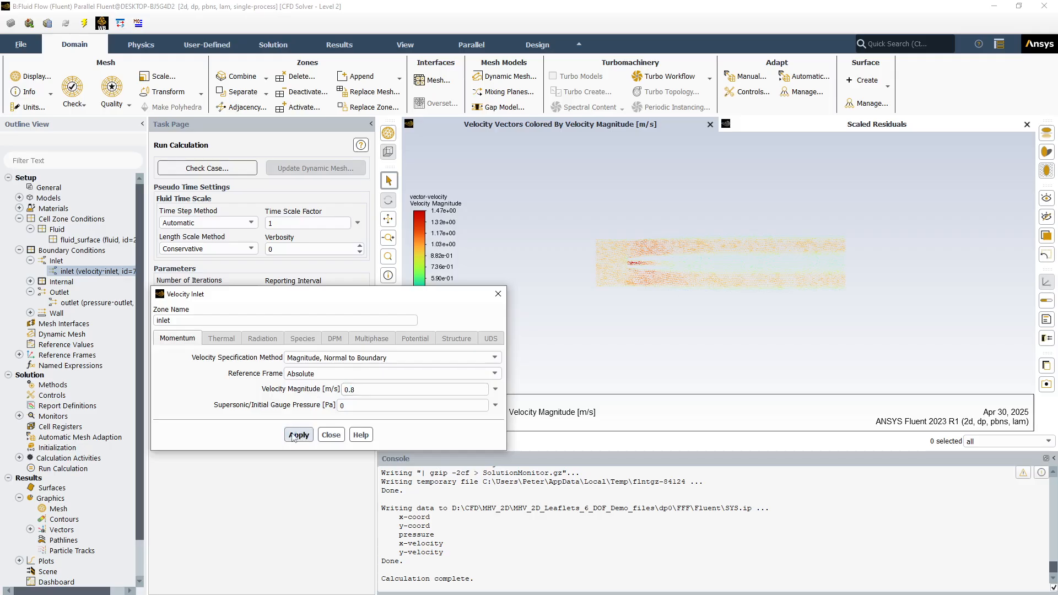
{"action": "left_click", "coordinate": [331, 435]}
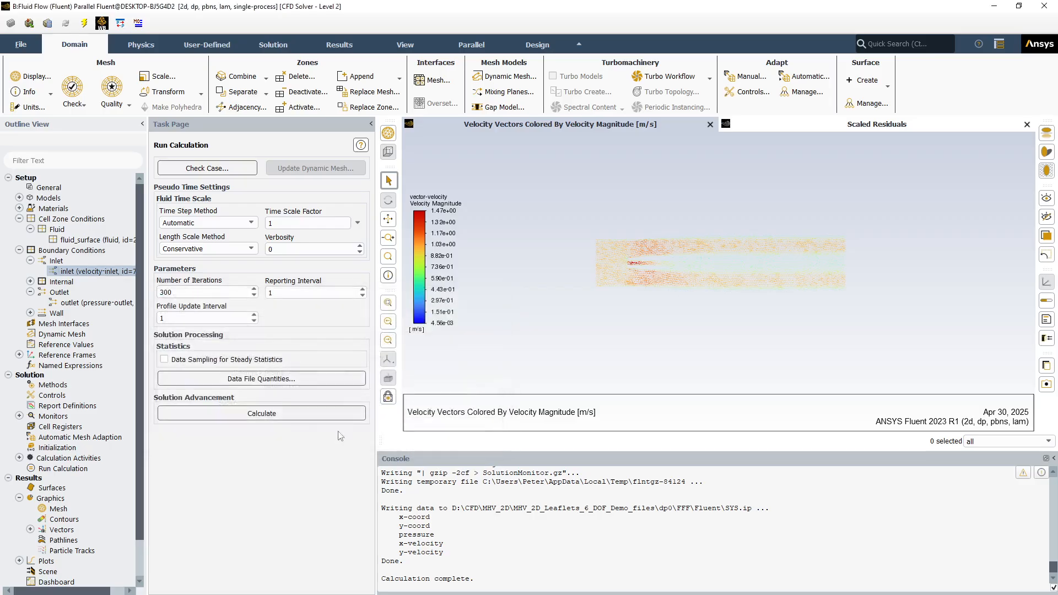
Start a new area-weighted average surface report definition
{"action": "scroll", "coordinate": [134, 538], "scroll_direction": "down", "scroll_amount": 3}
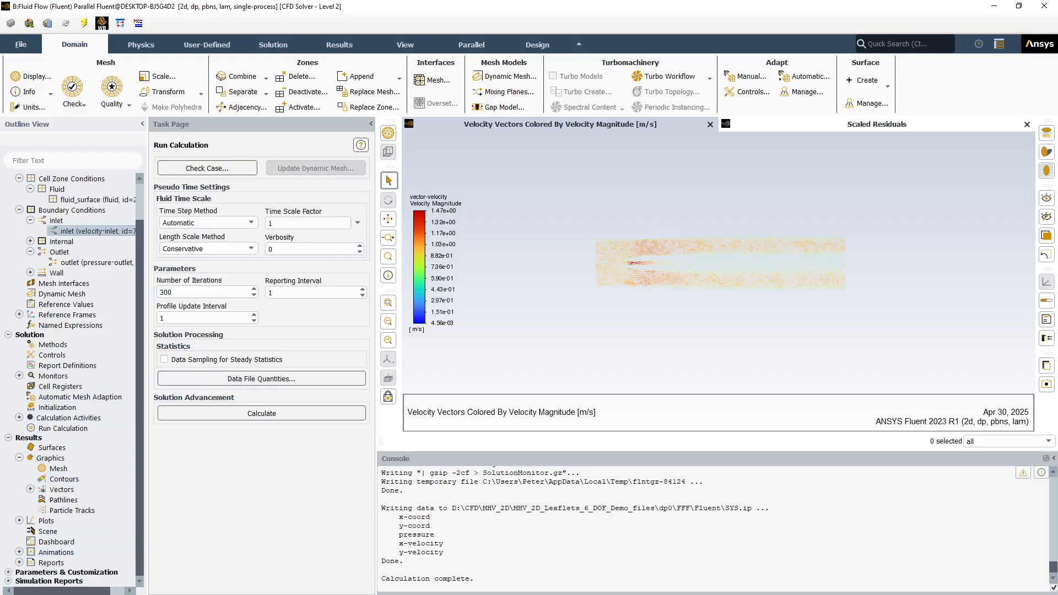
{"action": "left_click", "coordinate": [20, 376]}
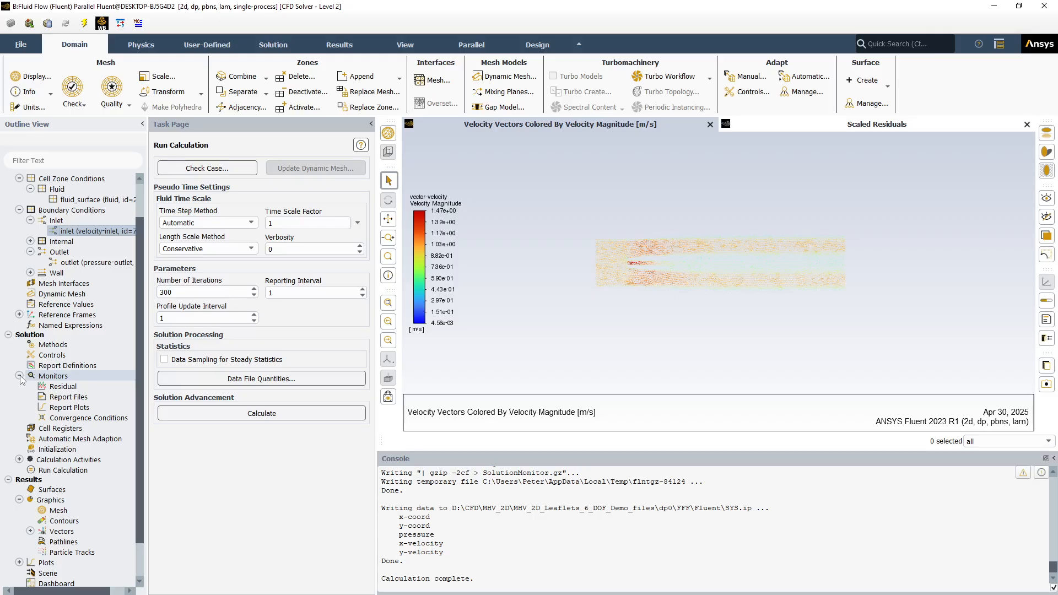
{"action": "left_click", "coordinate": [54, 366]}
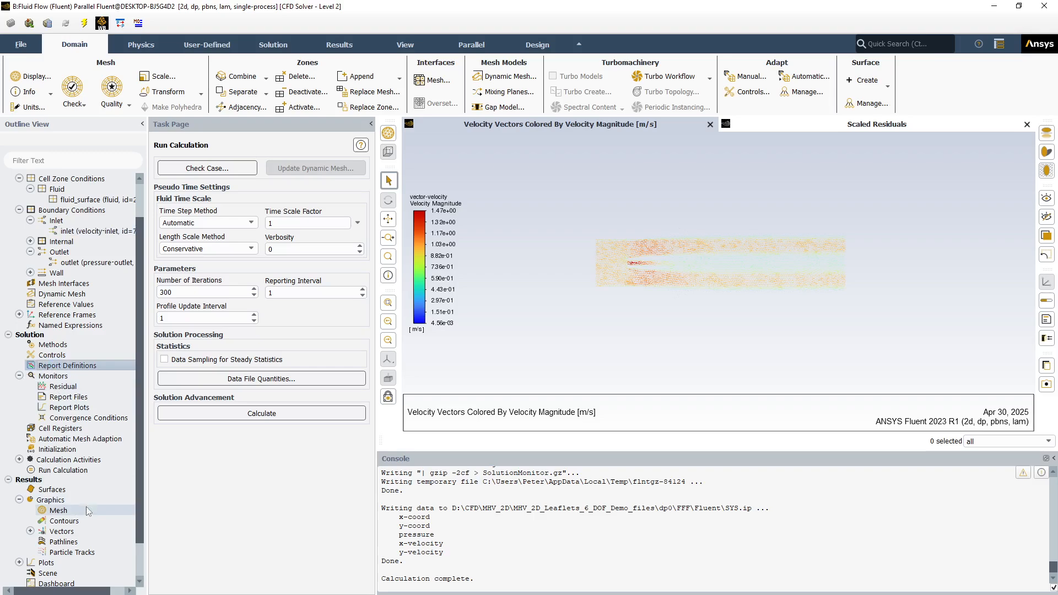
{"action": "right_click", "coordinate": [54, 368]}
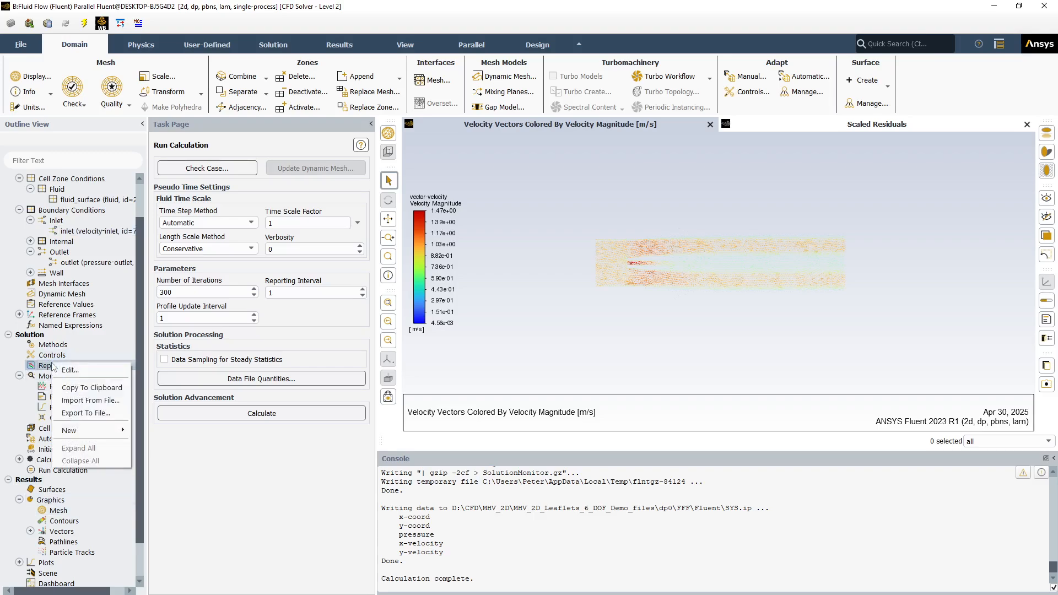
{"action": "mouse_move", "coordinate": [91, 431]}
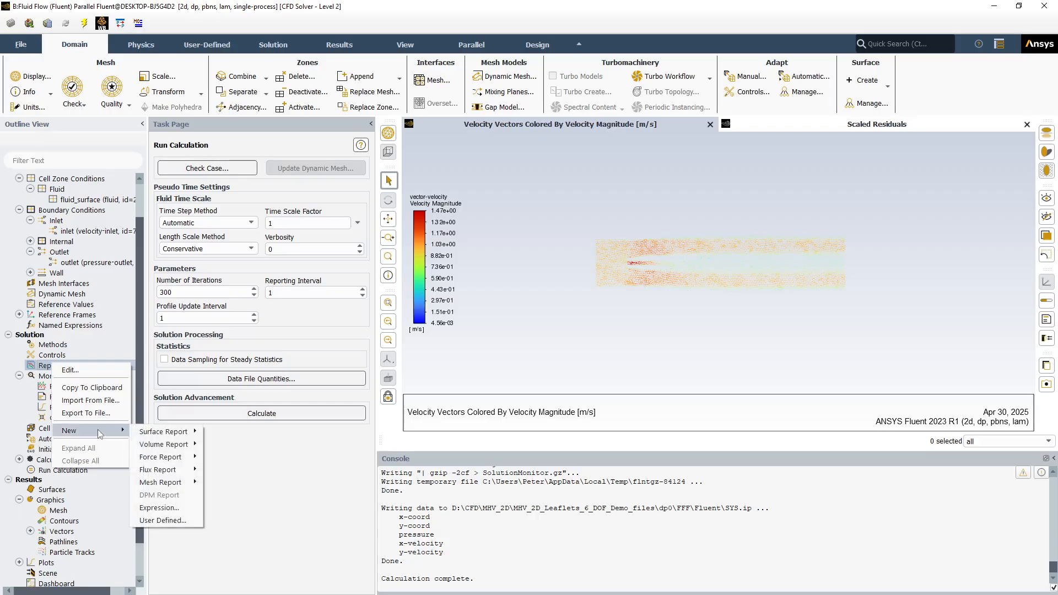
{"action": "mouse_move", "coordinate": [163, 474]}
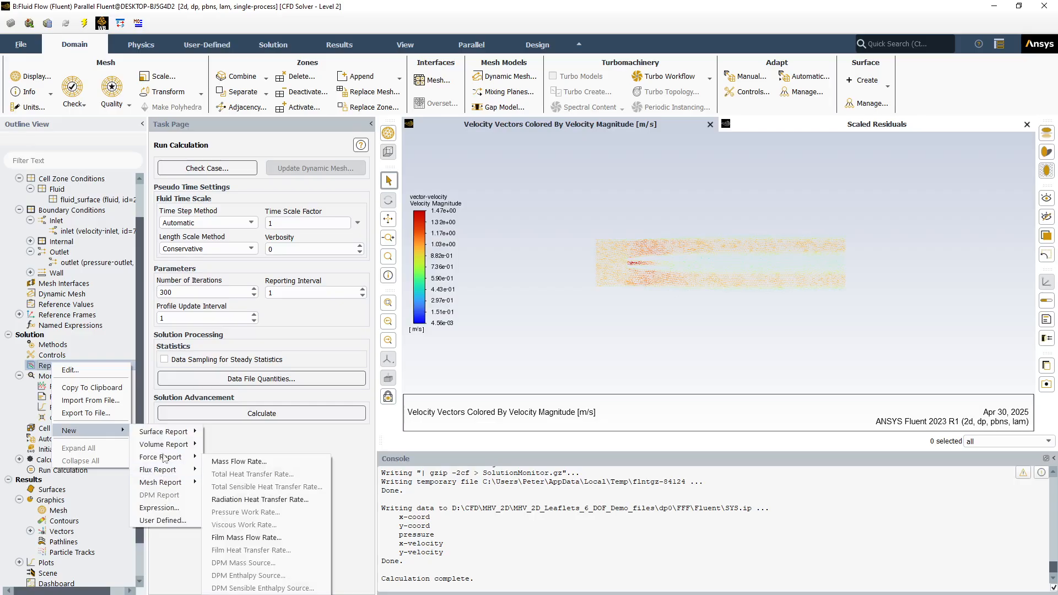
{"action": "mouse_move", "coordinate": [185, 438]}
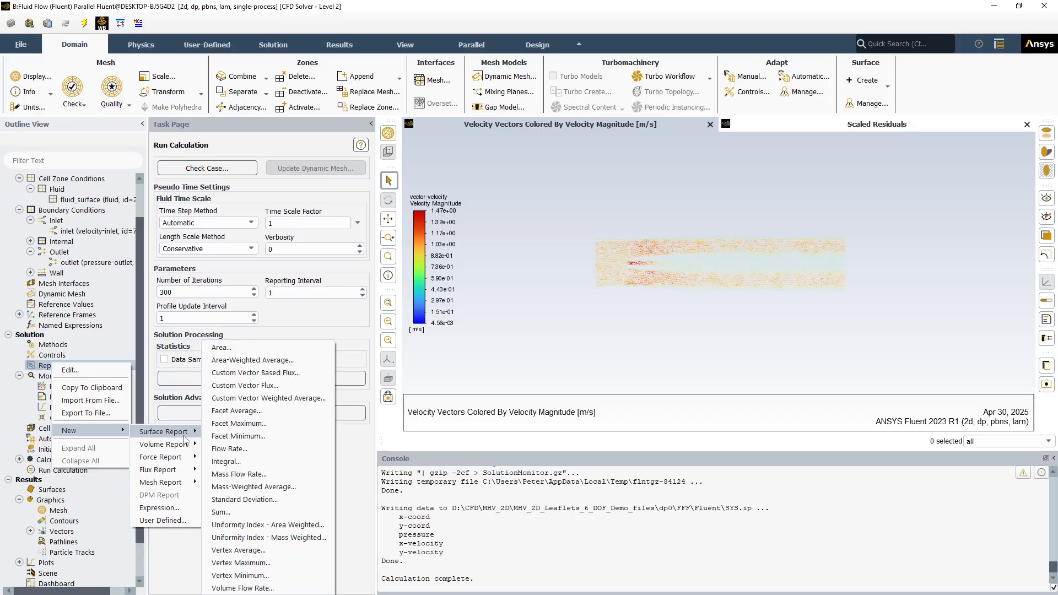
{"action": "left_click", "coordinate": [241, 361]}
{"action": "left_click", "coordinate": [243, 357]}
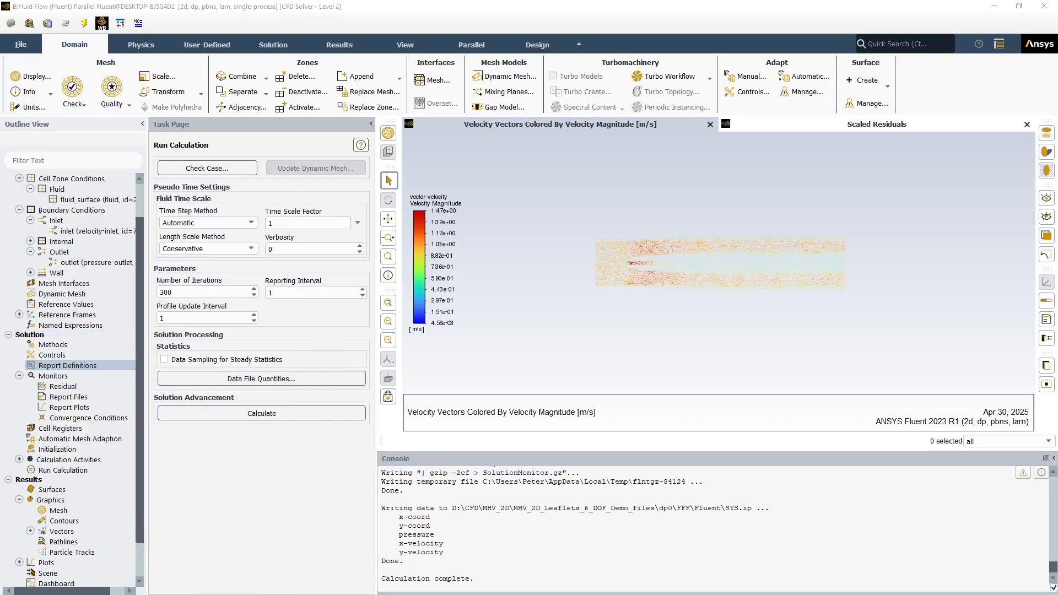
{"action": "left_click_drag", "start_coordinate": [253, 168], "coordinate": [537, 185]}
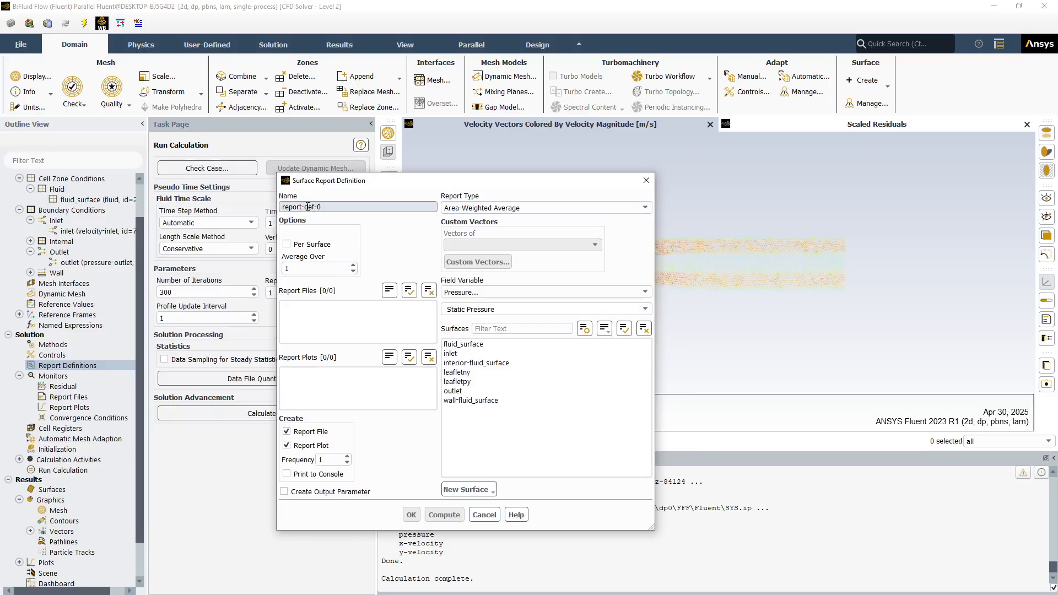
Name the report report-inlet-pressure and create it for static pressure on the inlet surface, with a report file and plot
{"action": "left_click_drag", "start_coordinate": [307, 207], "coordinate": [372, 218]}
{"action": "type", "text": "inlet"}
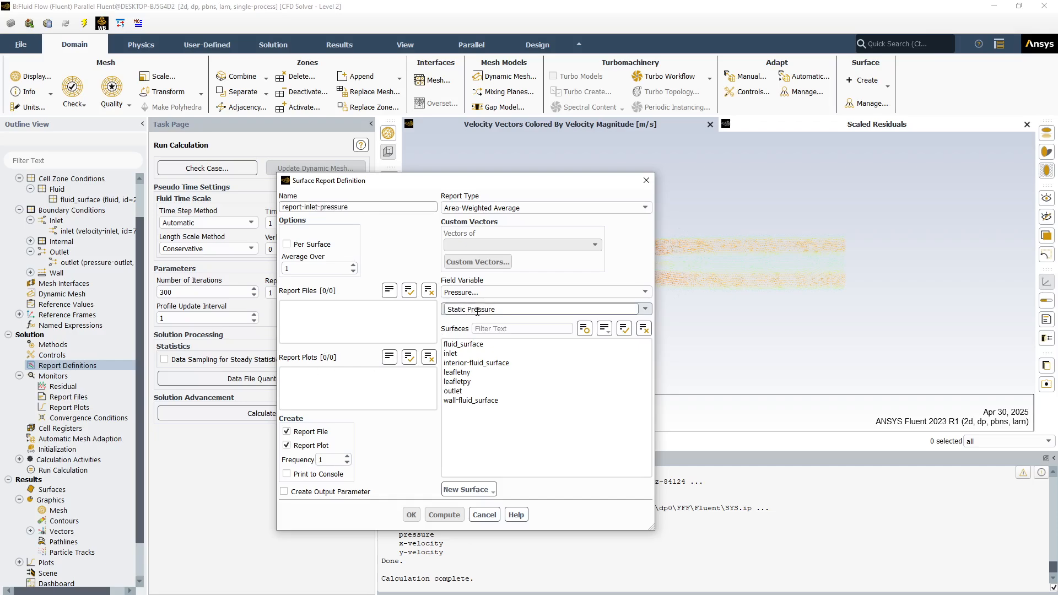
{"action": "left_click", "coordinate": [451, 353]}
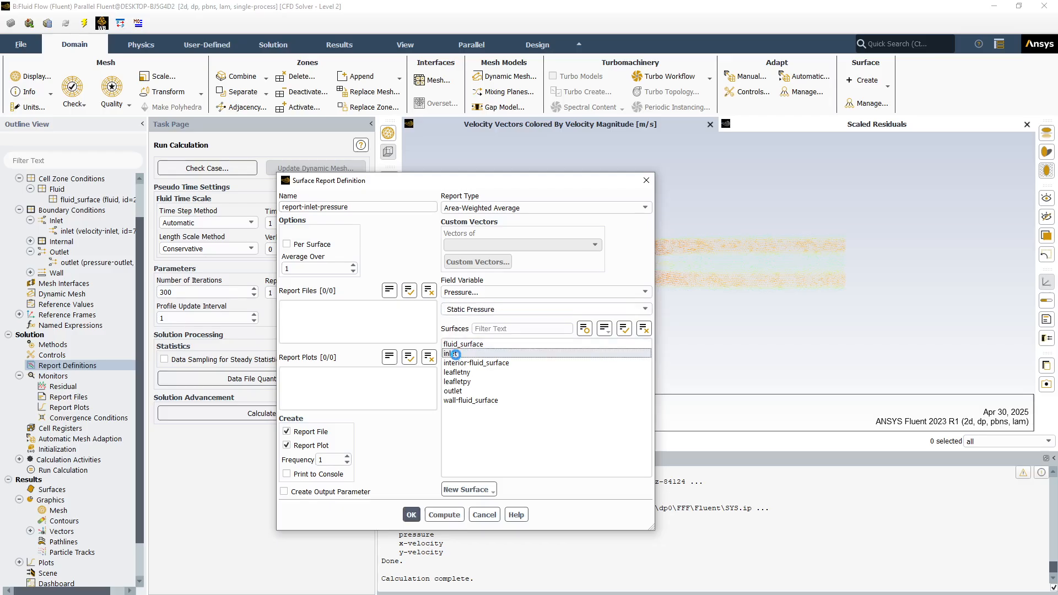
{"action": "left_click", "coordinate": [415, 513]}
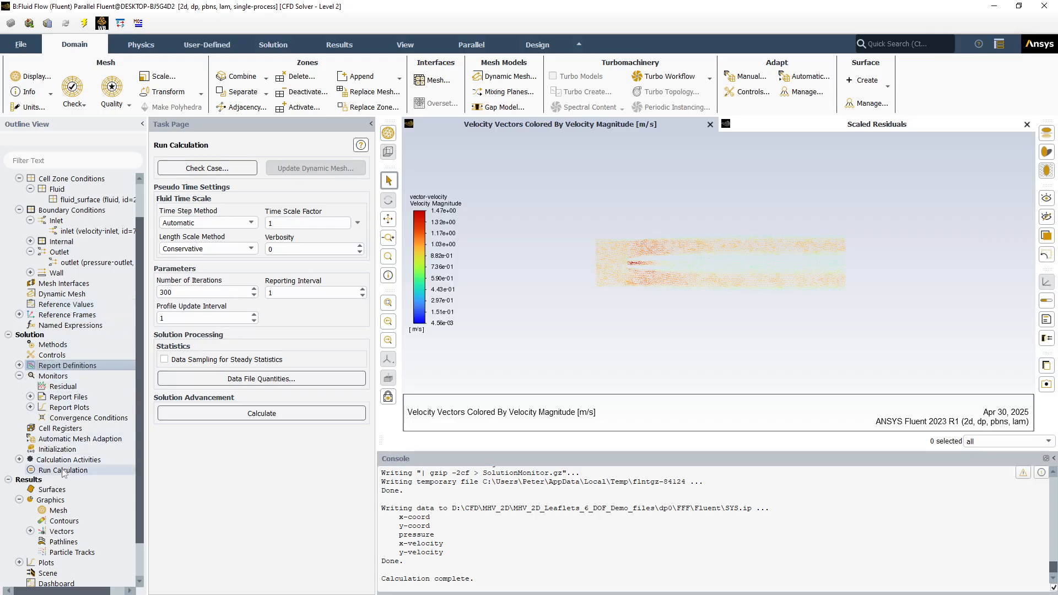
Set the initial gauge pressure to 10 Pa and reinitialize the solution, discarding the unsaved data
{"action": "left_click", "coordinate": [57, 449]}
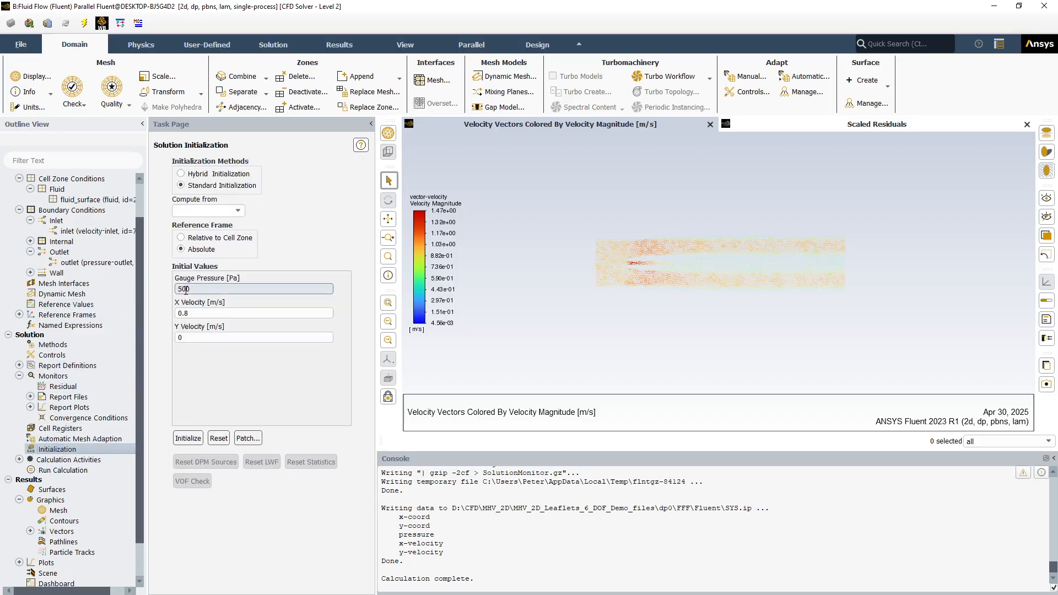
{"action": "double_click", "coordinate": [176, 289]}
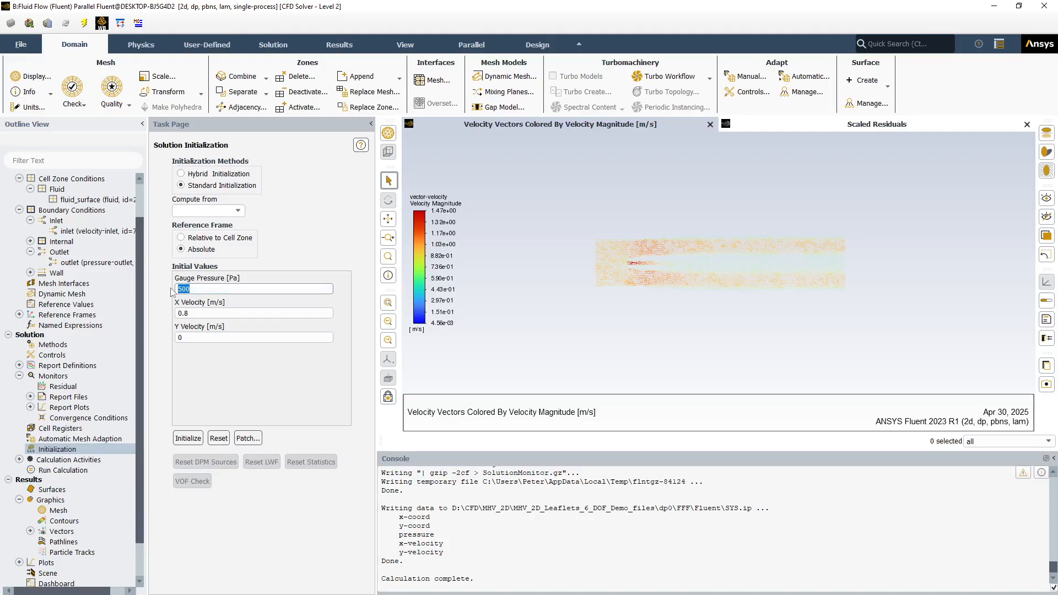
{"action": "type", "text": "10"}
{"action": "left_click", "coordinate": [182, 438]}
{"action": "left_click", "coordinate": [563, 318]}
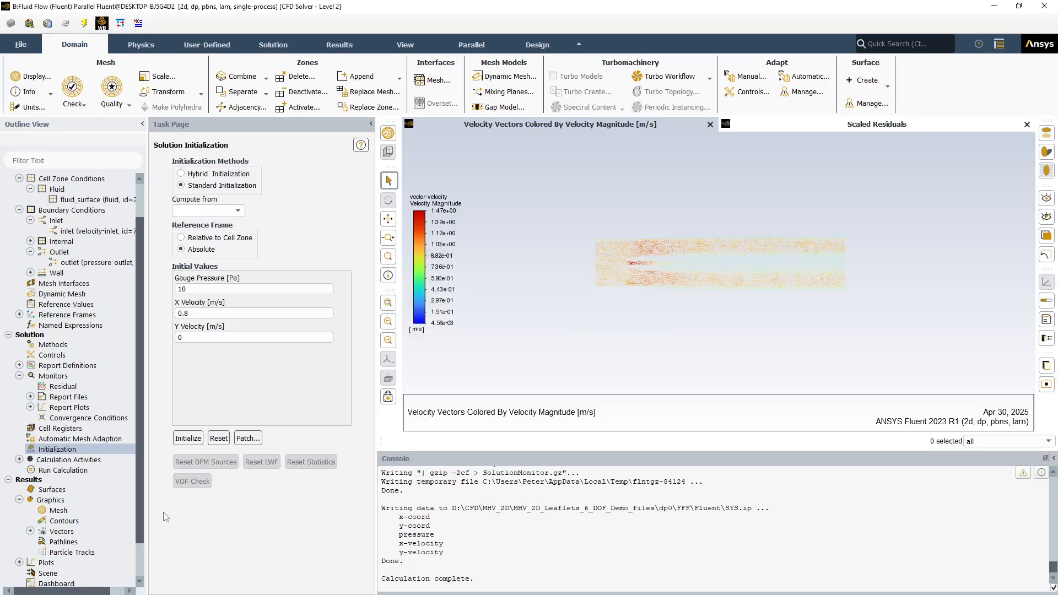
Rerun the 300-iteration calculation with the velocity inlet and inlet pressure report, then dismiss the completion notice
{"action": "left_click", "coordinate": [62, 470]}
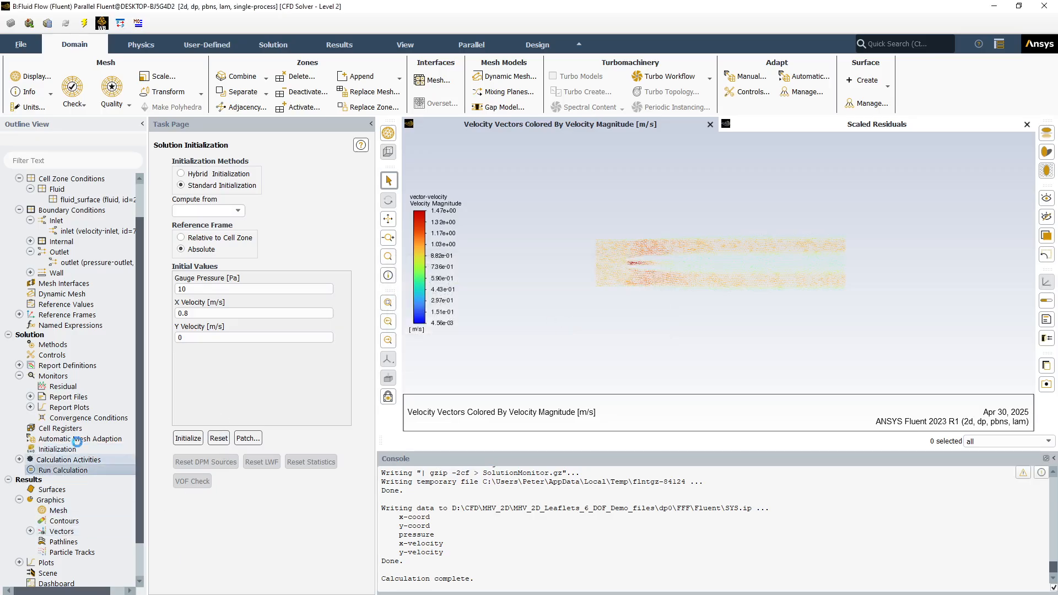
{"action": "left_click", "coordinate": [225, 410]}
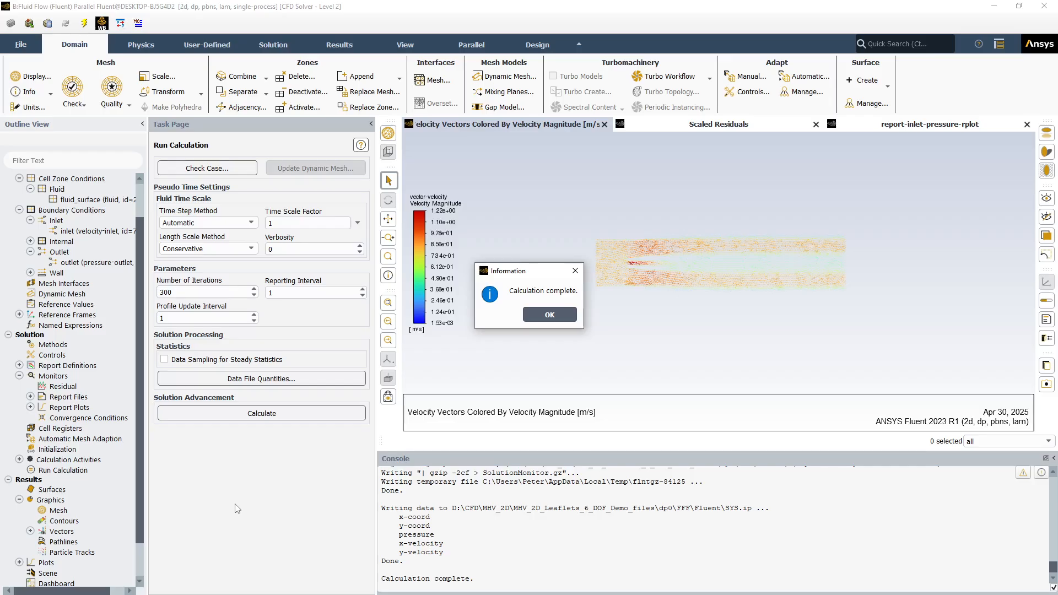
{"action": "left_click", "coordinate": [540, 316]}
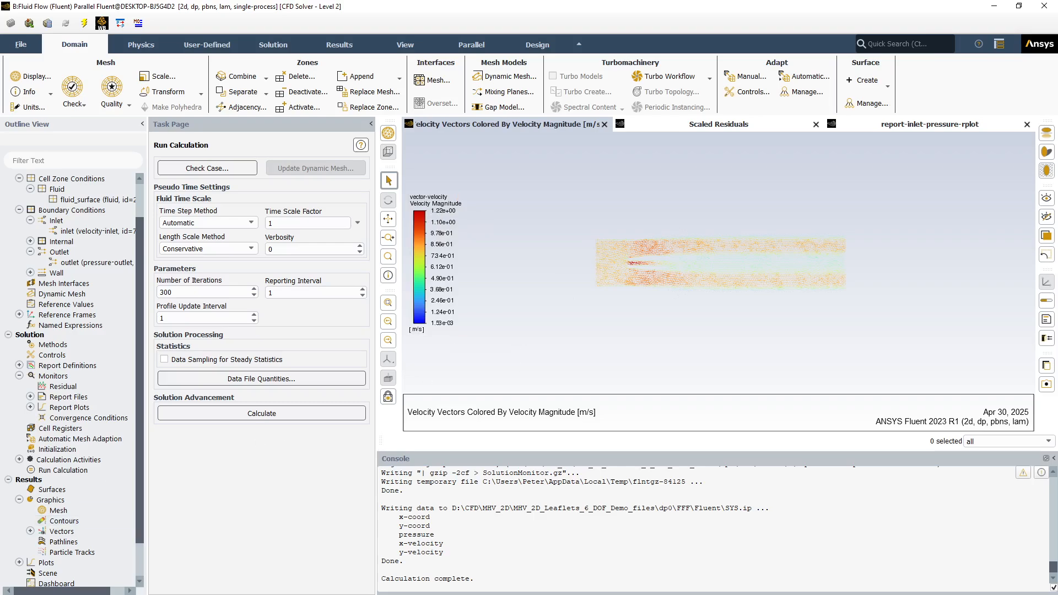
Check the inlet's velocity magnitude in its velocity-inlet settings
{"action": "double_click", "coordinate": [104, 233]}
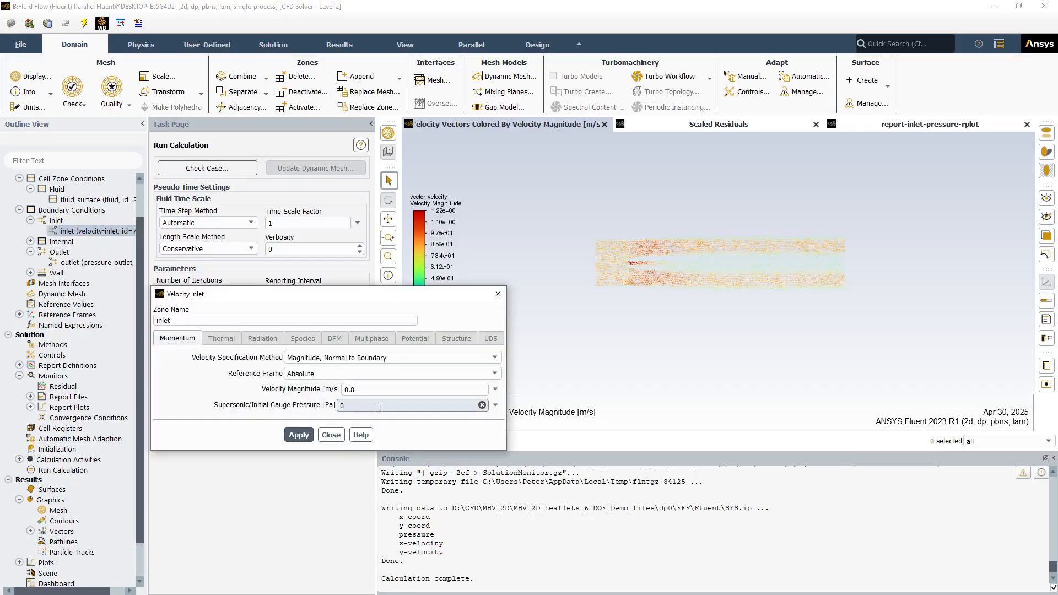
{"action": "left_click", "coordinate": [331, 435]}
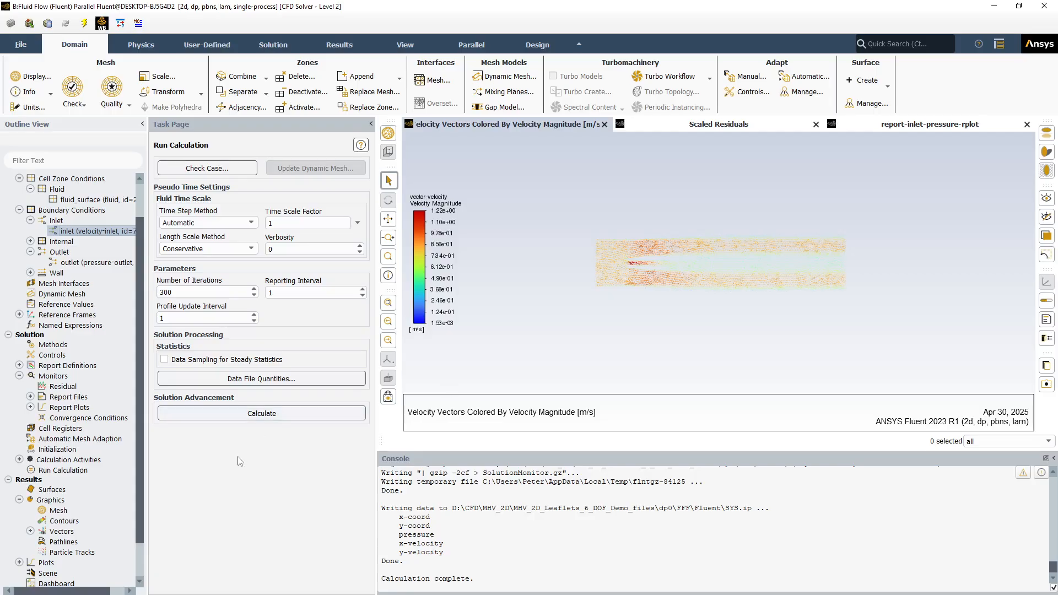
Review the inlet pressure report file's settings and its selected report definition, leaving them as they are
{"action": "left_click", "coordinate": [30, 407]}
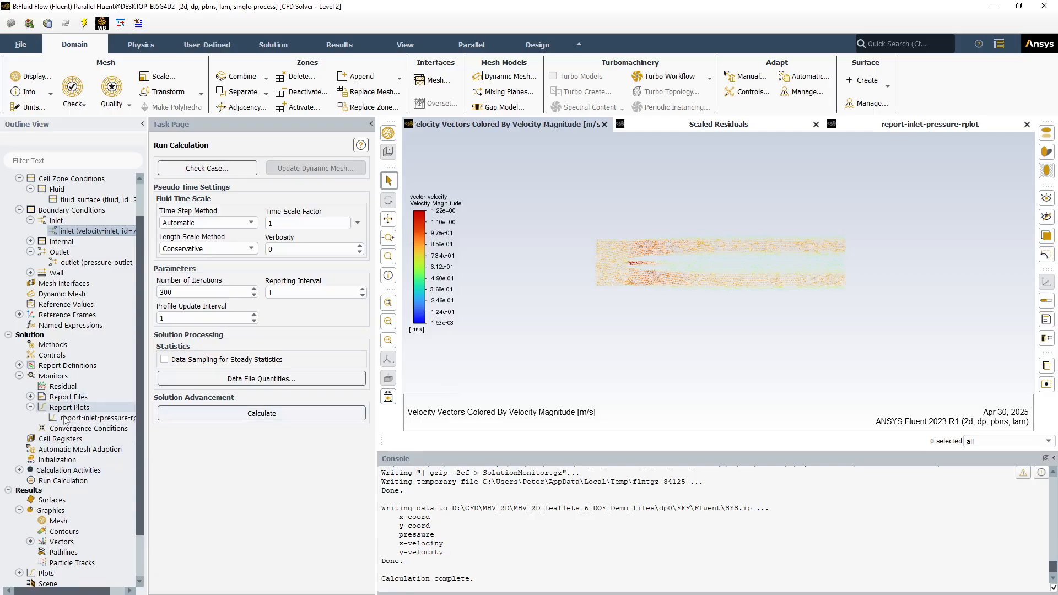
{"action": "scroll", "coordinate": [538, 540], "scroll_direction": "up", "scroll_amount": 4}
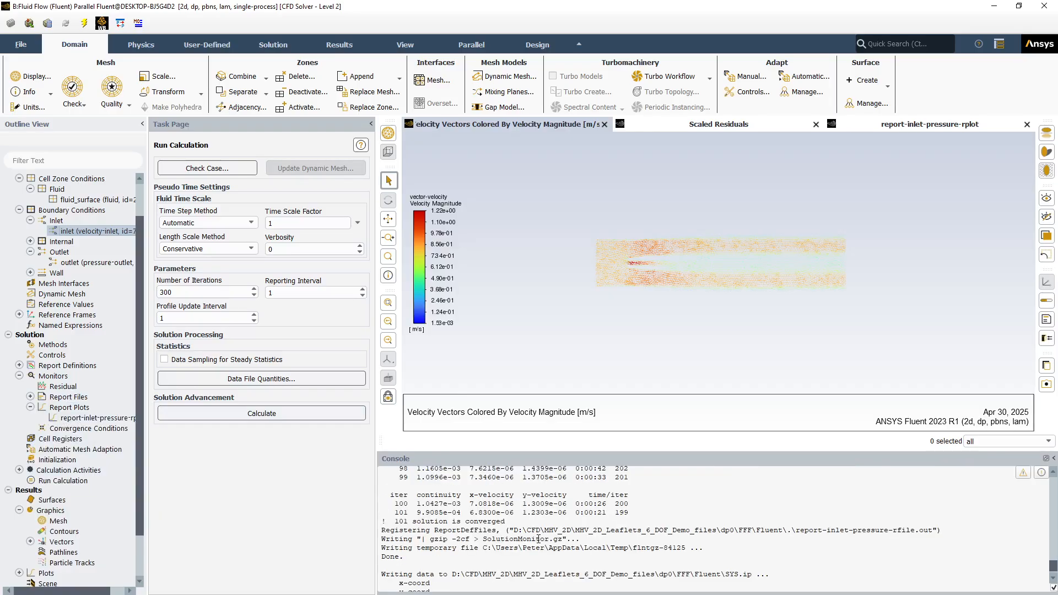
{"action": "scroll", "coordinate": [538, 540], "scroll_direction": "up", "scroll_amount": 20}
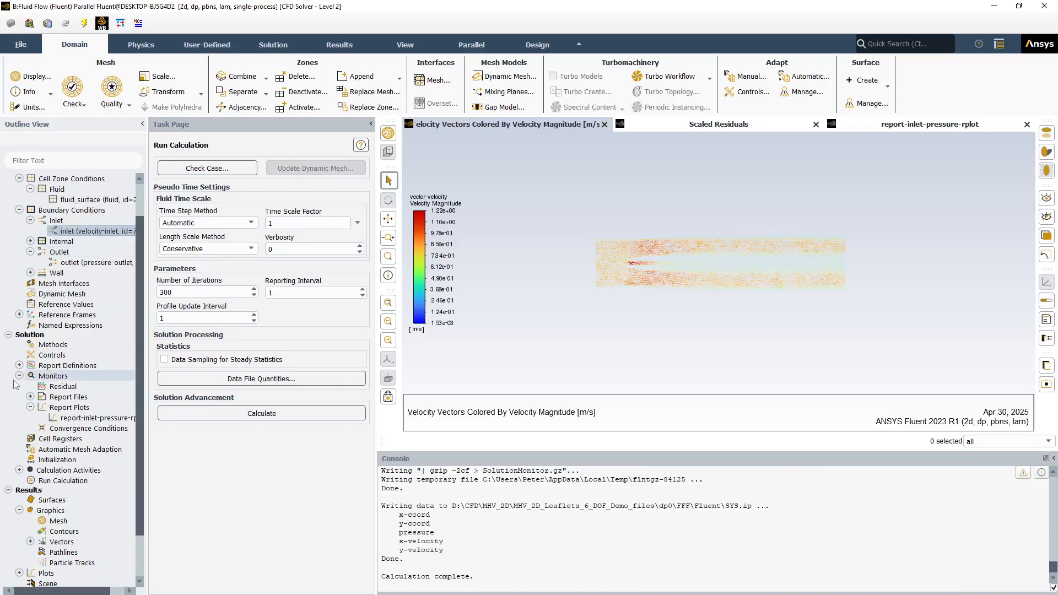
{"action": "left_click", "coordinate": [30, 396]}
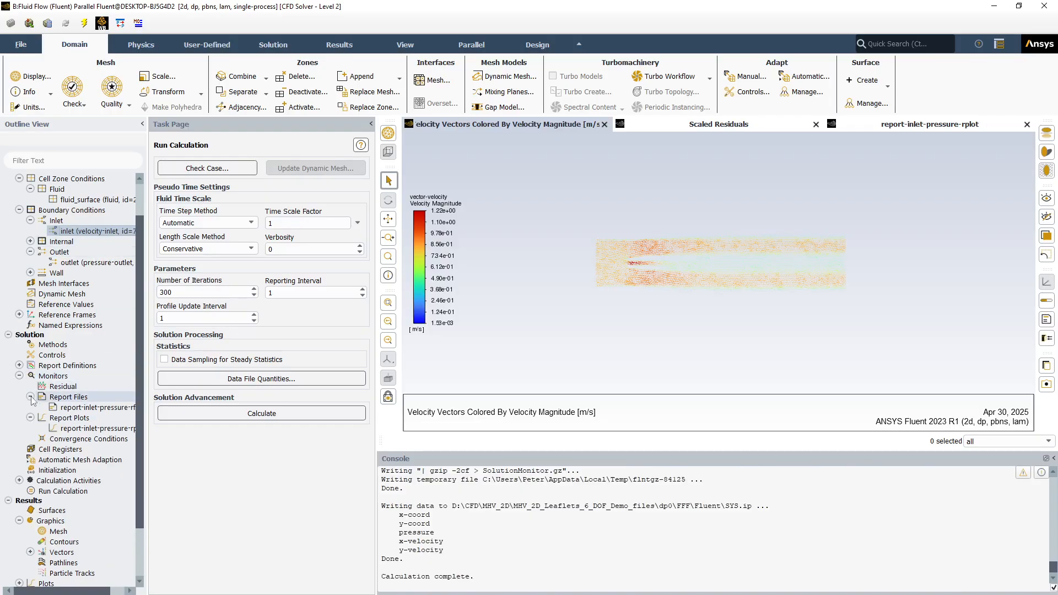
{"action": "left_click", "coordinate": [79, 408]}
{"action": "double_click", "coordinate": [79, 410]}
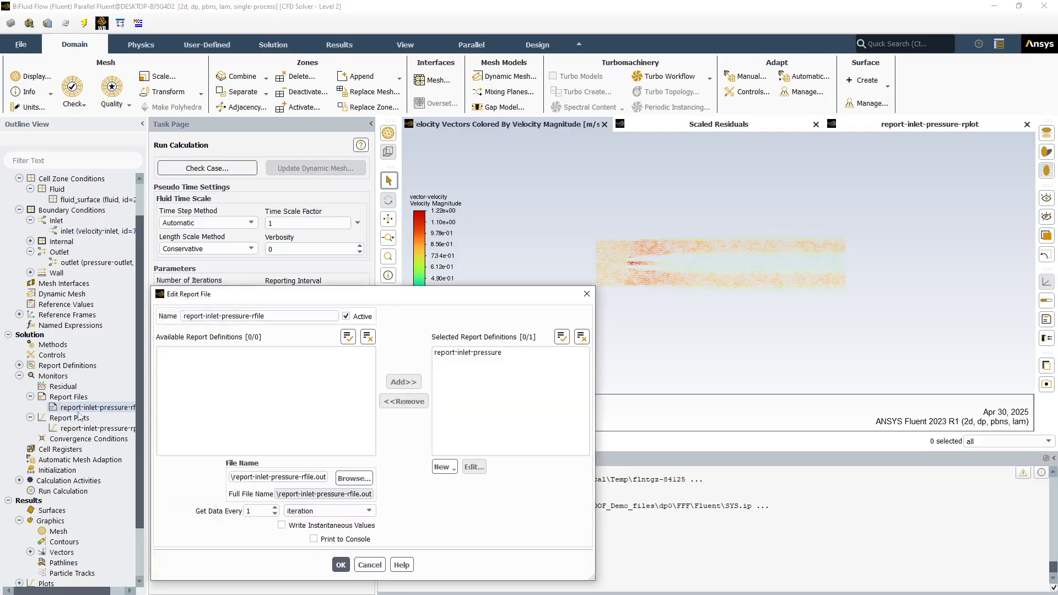
{"action": "left_click", "coordinate": [450, 353]}
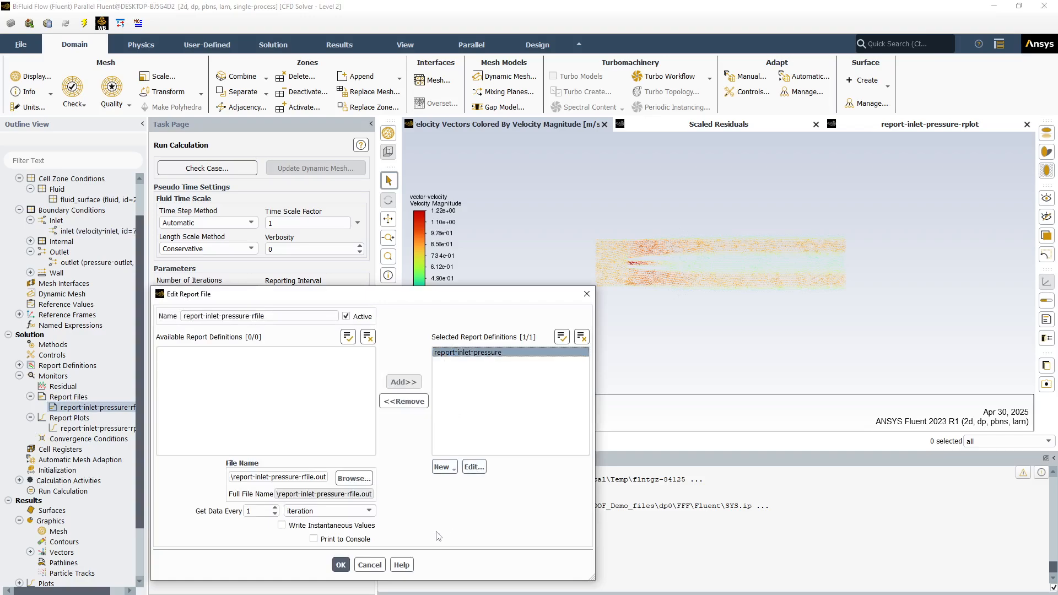
{"action": "left_click", "coordinate": [362, 566]}
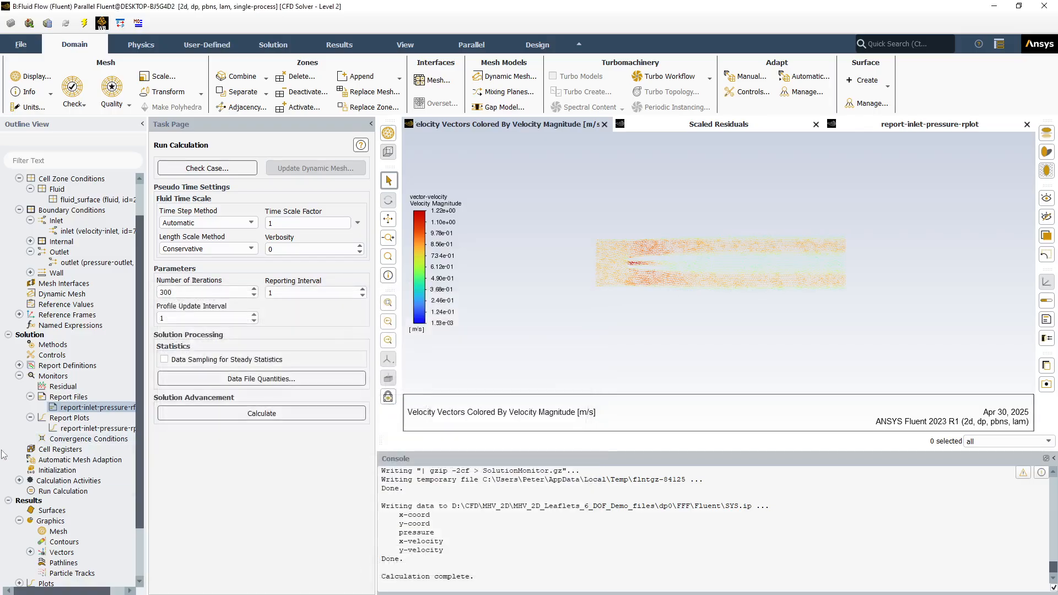
Compute the area-weighted average static pressure on the inlet surface with Surface Integrals
{"action": "scroll", "coordinate": [137, 518], "scroll_direction": "down", "scroll_amount": 2}
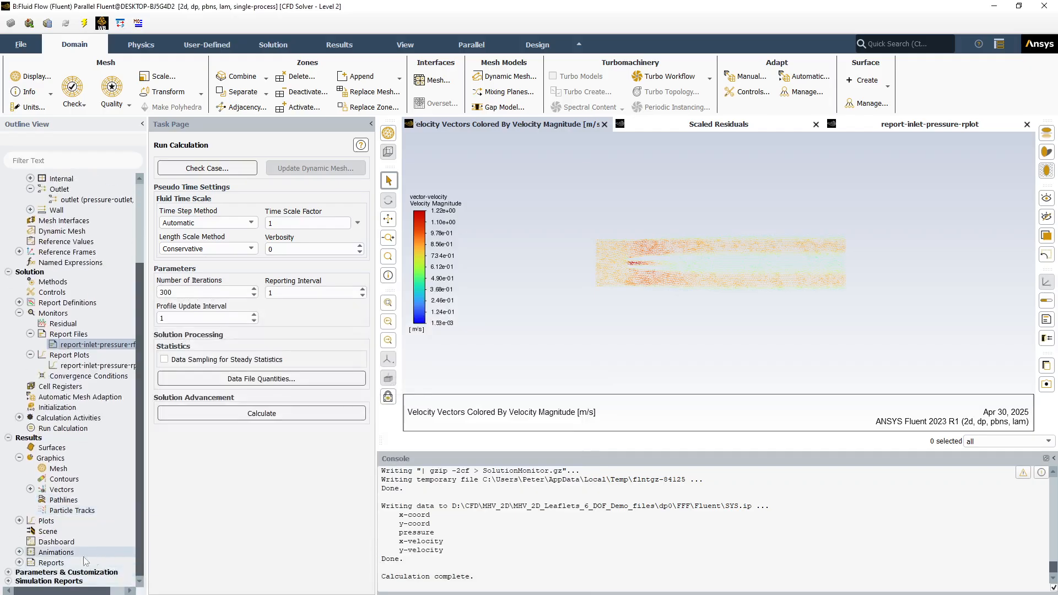
{"action": "left_click", "coordinate": [19, 562]}
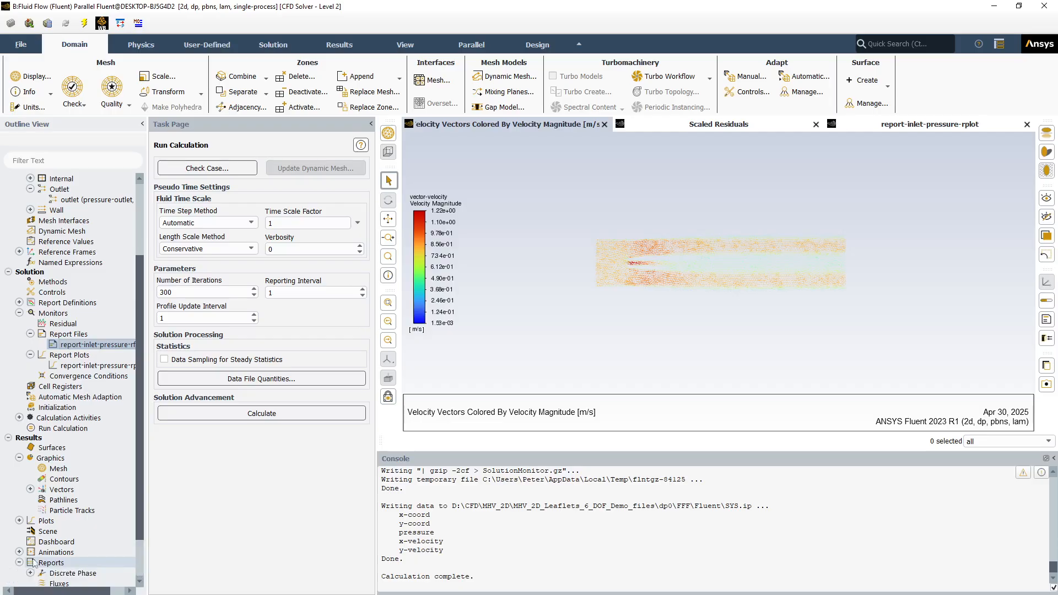
{"action": "scroll", "coordinate": [139, 529], "scroll_direction": "down", "scroll_amount": 2}
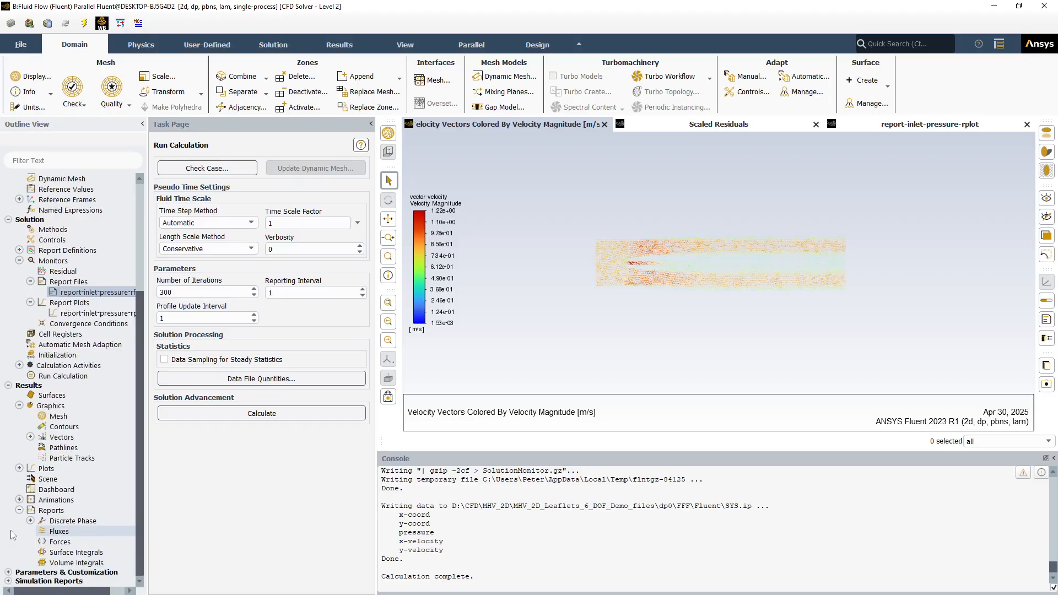
{"action": "left_click", "coordinate": [55, 556]}
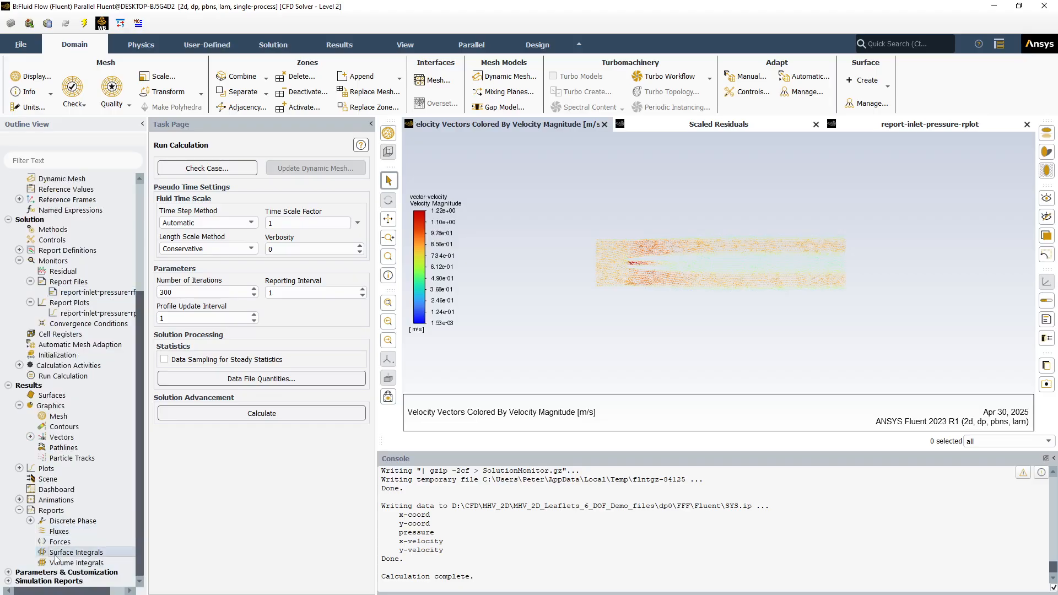
{"action": "double_click", "coordinate": [55, 559]}
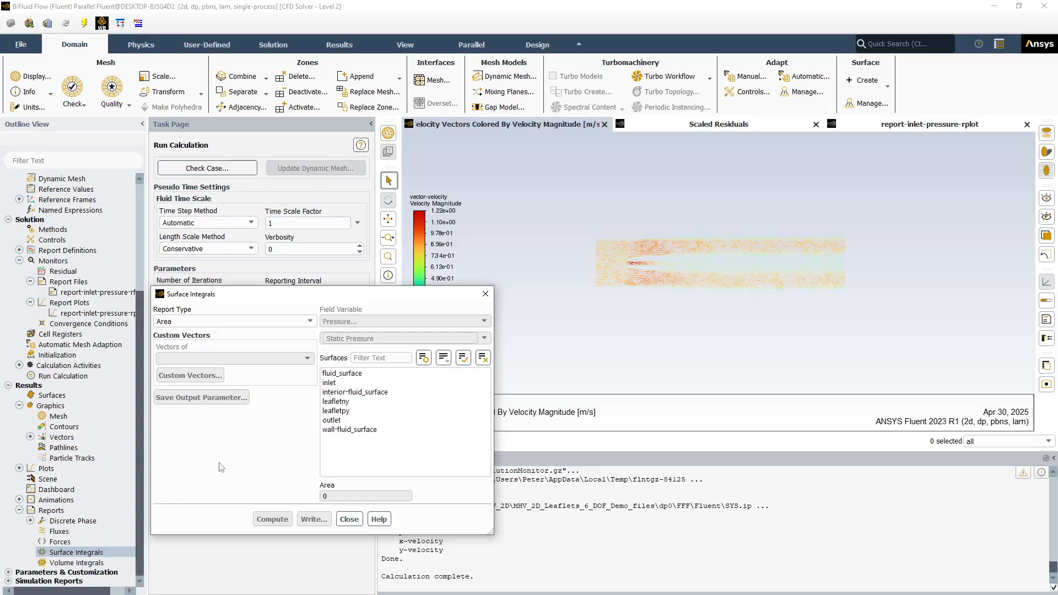
{"action": "left_click", "coordinate": [309, 323]}
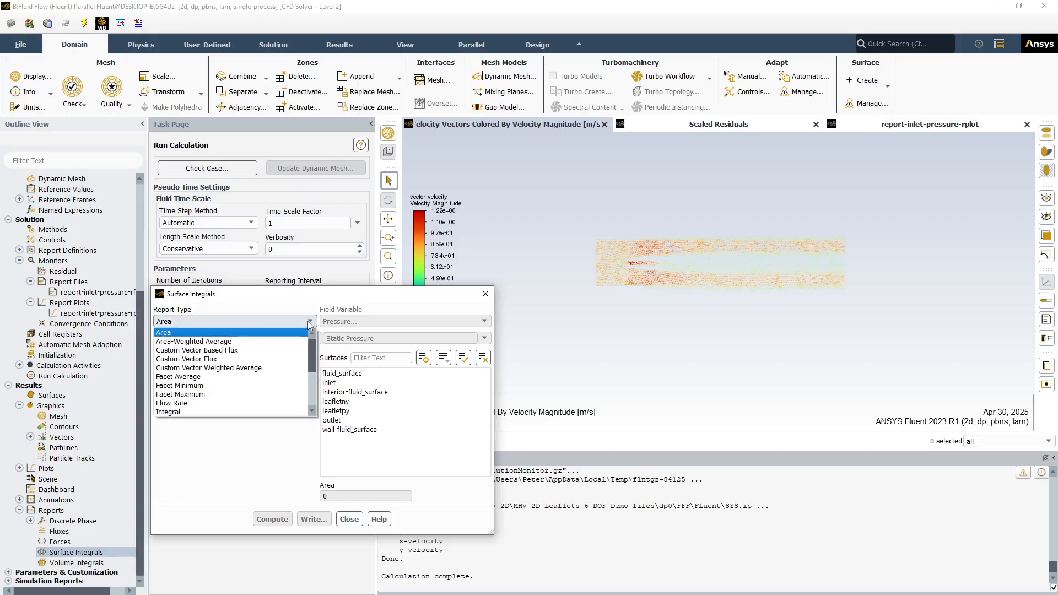
{"action": "left_click", "coordinate": [301, 342]}
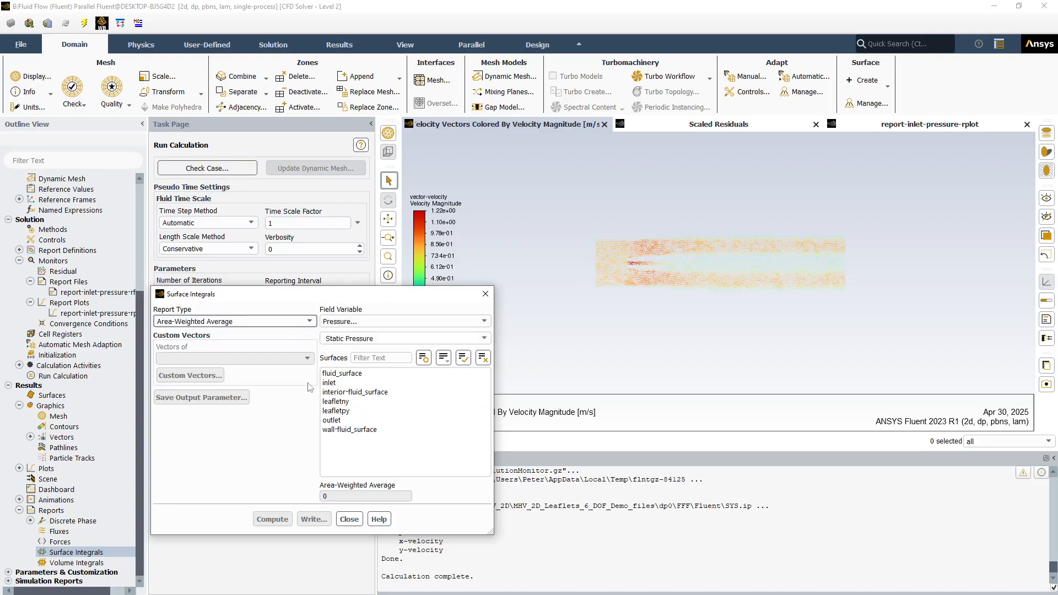
{"action": "left_click", "coordinate": [330, 383]}
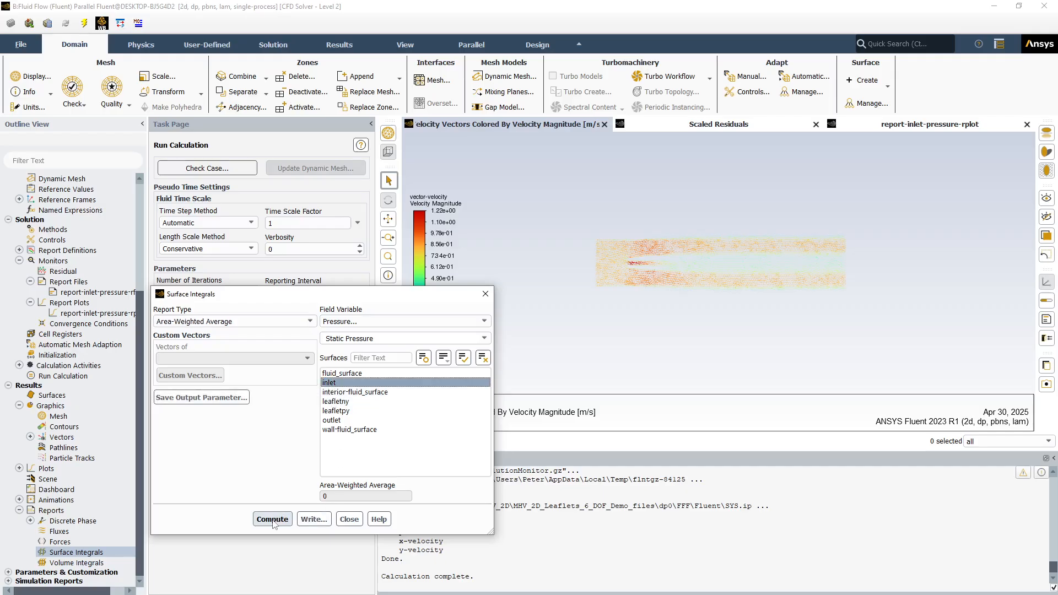
{"action": "left_click", "coordinate": [282, 518]}
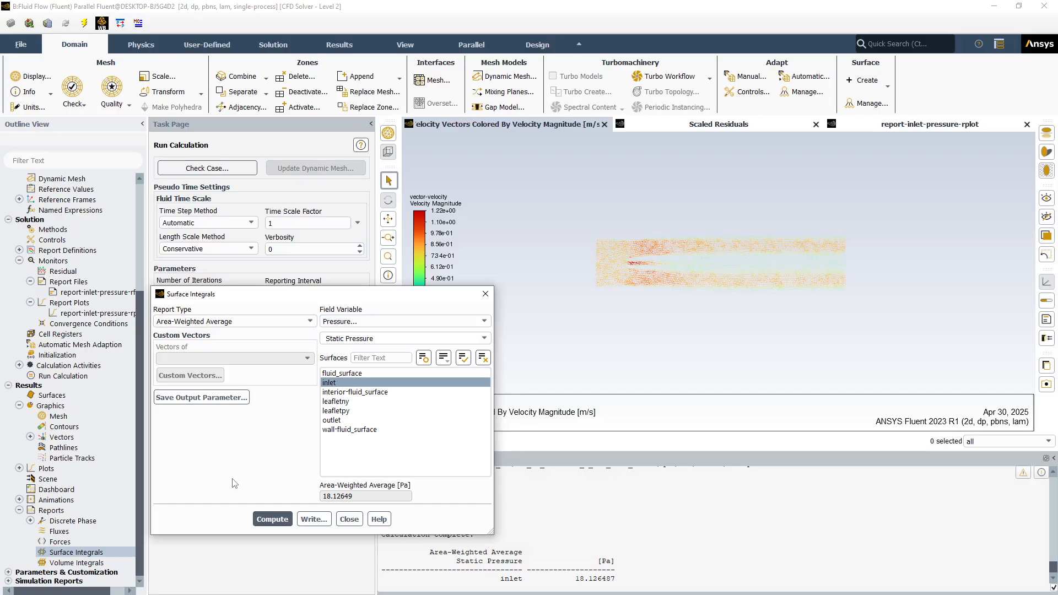
{"action": "left_click", "coordinate": [349, 520]}
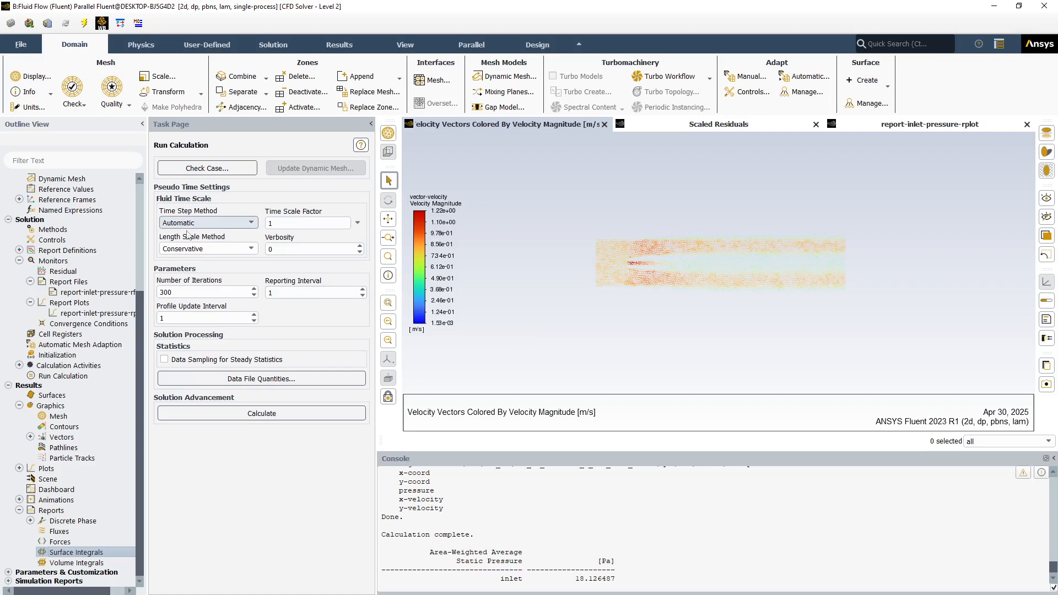
Enable Dynamic Mesh with the smoothing, layering and remeshing methods and the Six DOF option
{"action": "left_click_drag", "start_coordinate": [139, 311], "coordinate": [147, 195]}
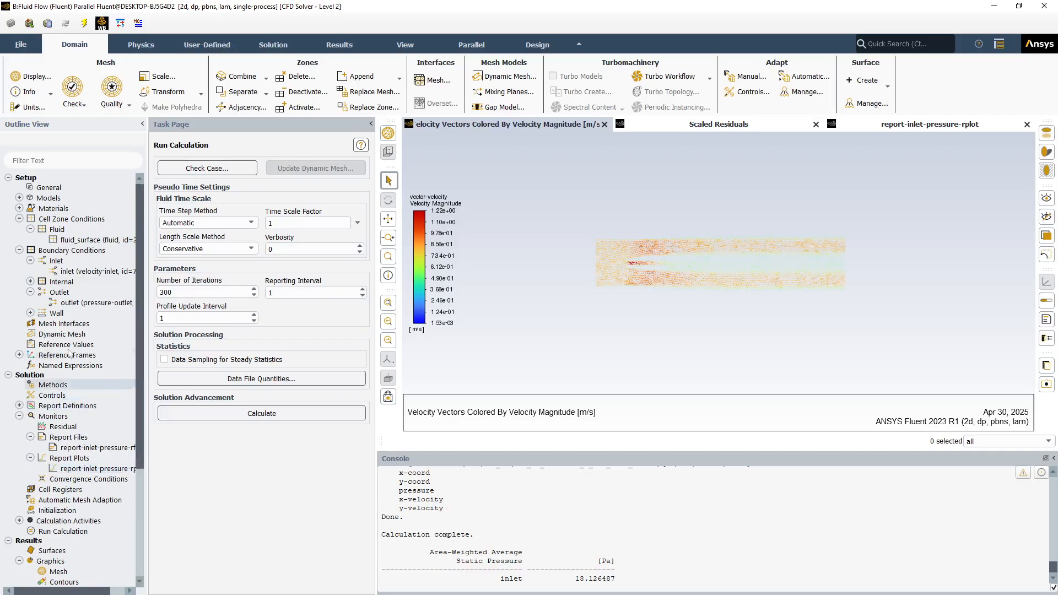
{"action": "left_click", "coordinate": [20, 219]}
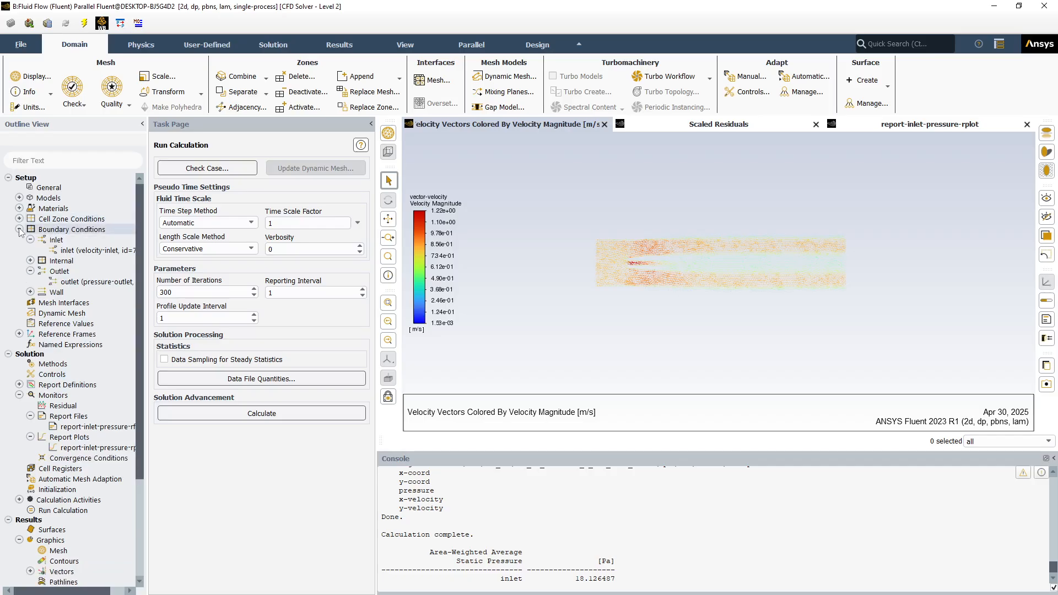
{"action": "left_click", "coordinate": [19, 230]}
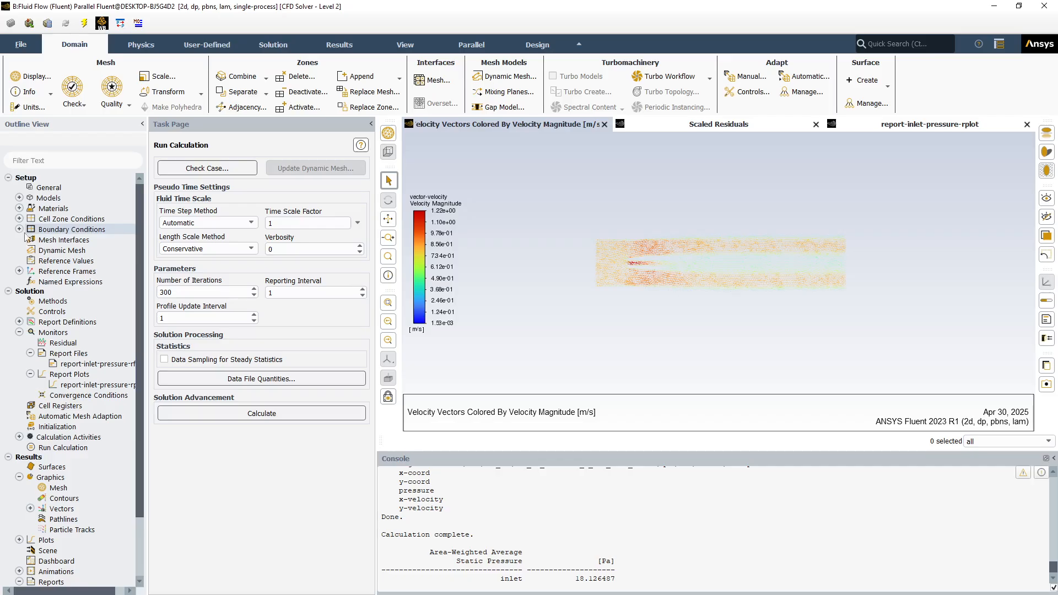
{"action": "double_click", "coordinate": [57, 251]}
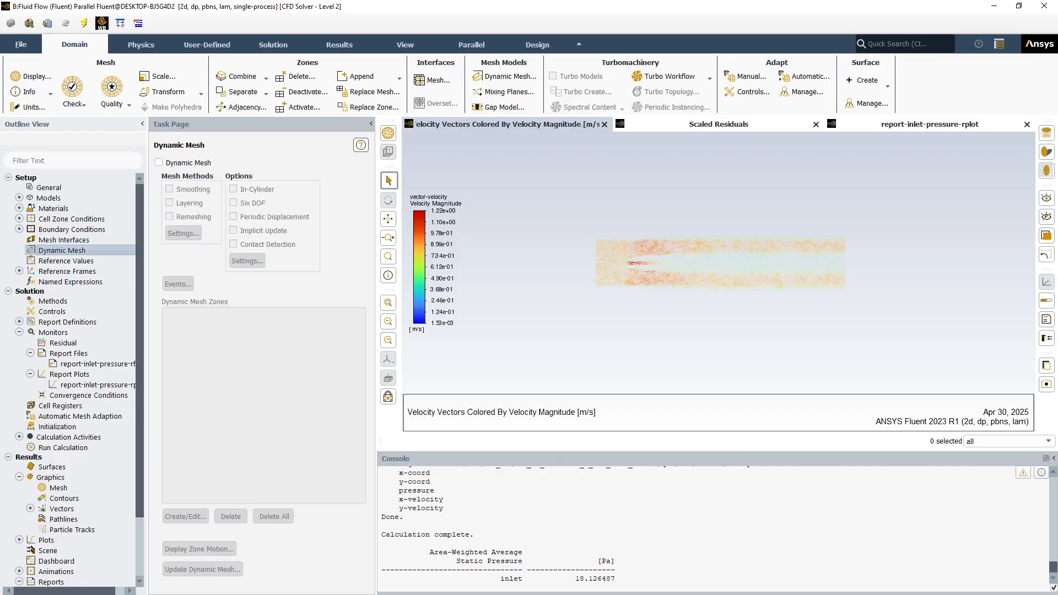
{"action": "left_click", "coordinate": [158, 163]}
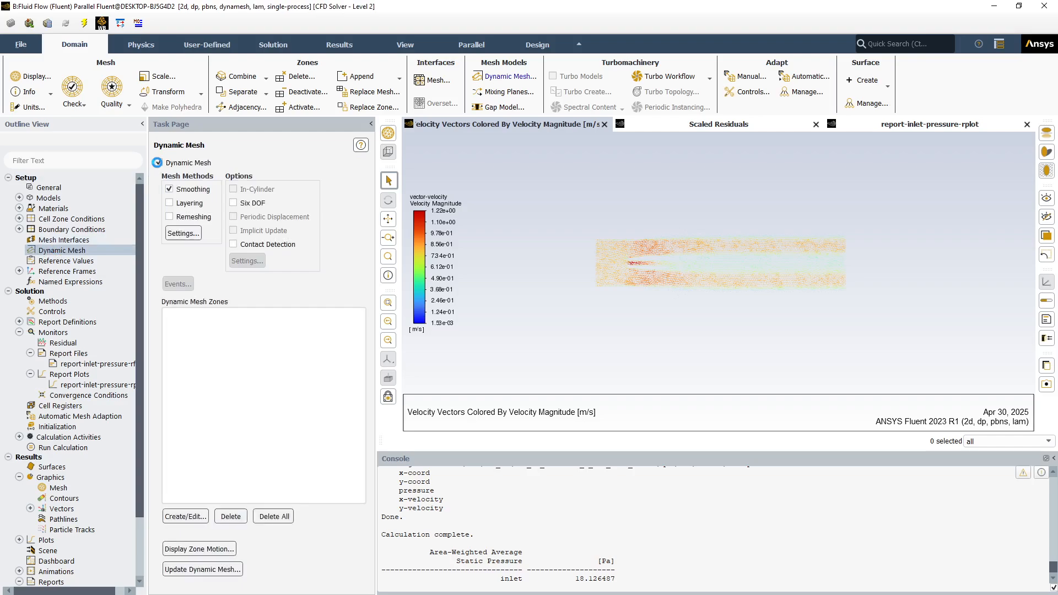
{"action": "left_click", "coordinate": [170, 204]}
{"action": "left_click", "coordinate": [170, 218]}
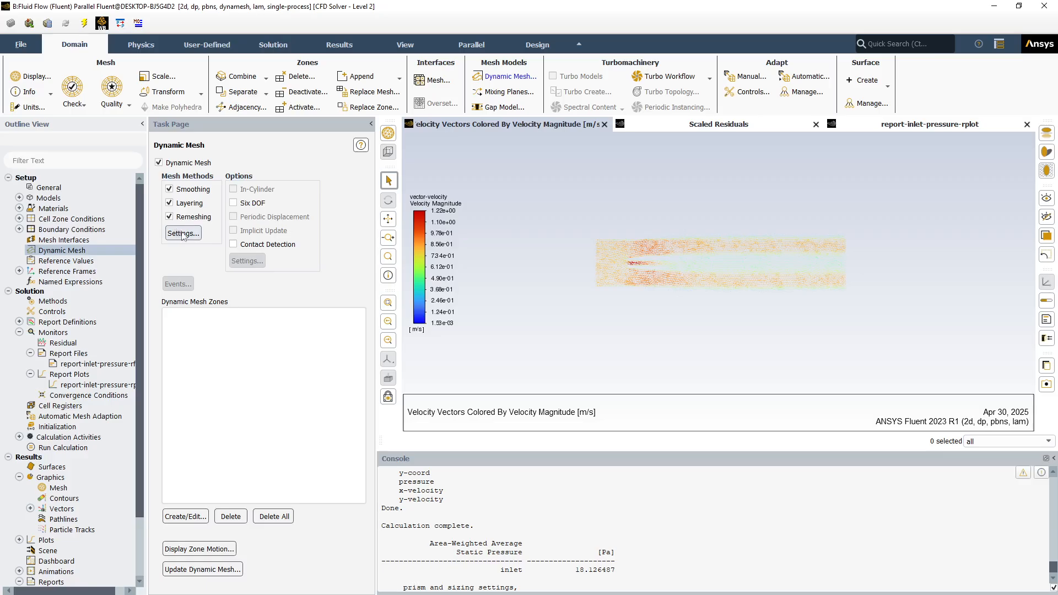
{"action": "left_click", "coordinate": [233, 204]}
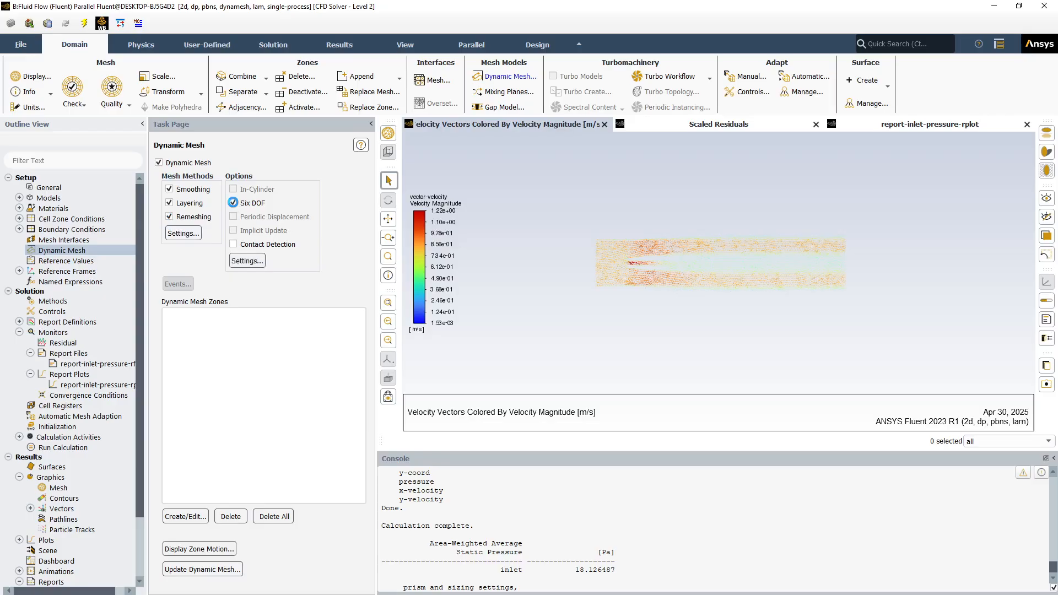
Start a new Six DOF property set named leafpy with a mass of 0.01 kg and One DOF Rotation enabled
{"action": "left_click", "coordinate": [245, 262]}
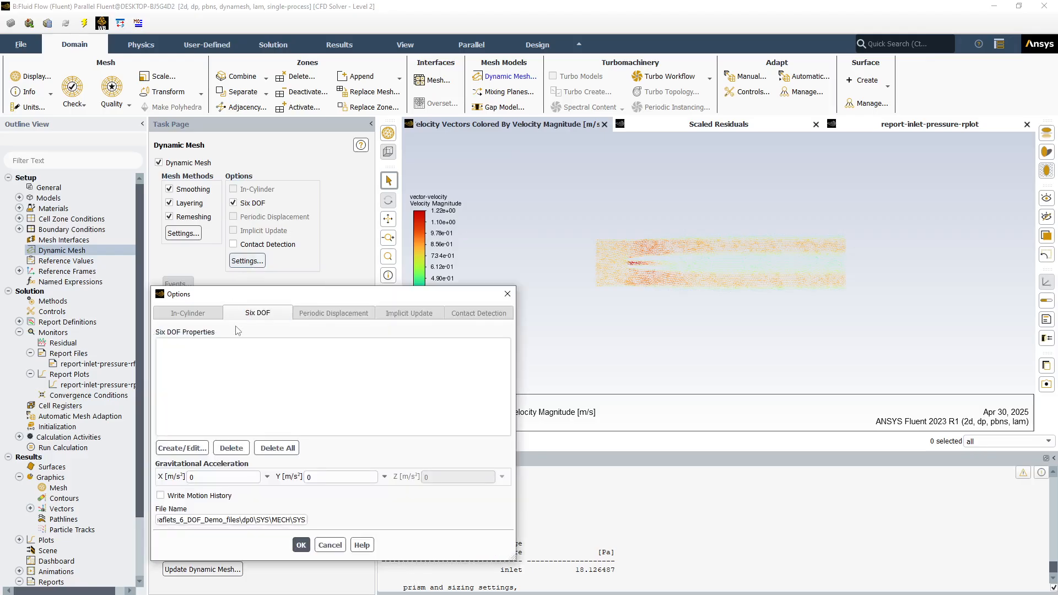
{"action": "left_click", "coordinate": [182, 448]}
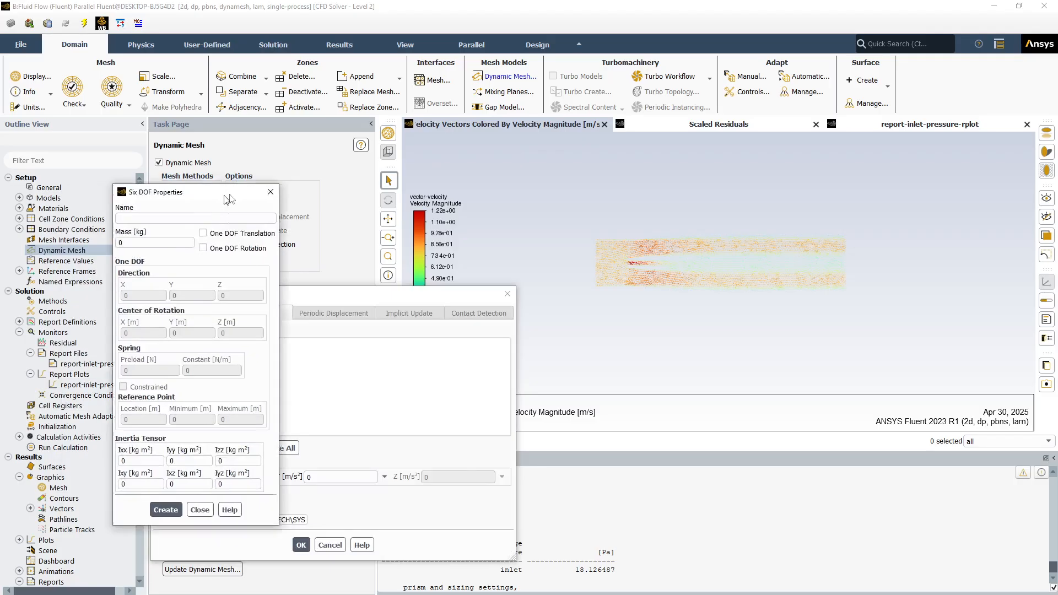
{"action": "left_click_drag", "start_coordinate": [219, 196], "coordinate": [654, 174]}
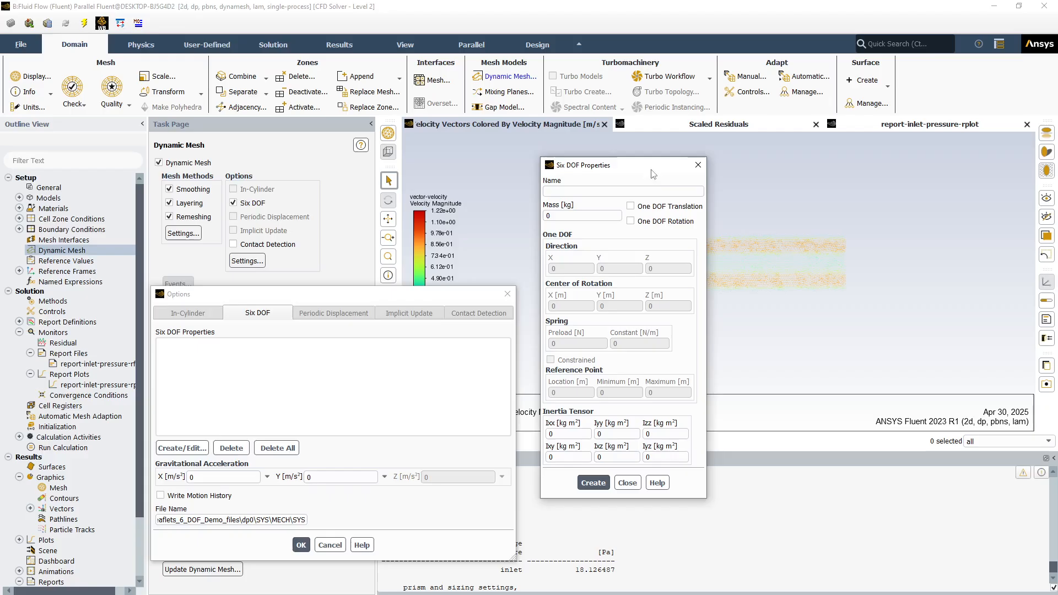
{"action": "left_click", "coordinate": [577, 189]}
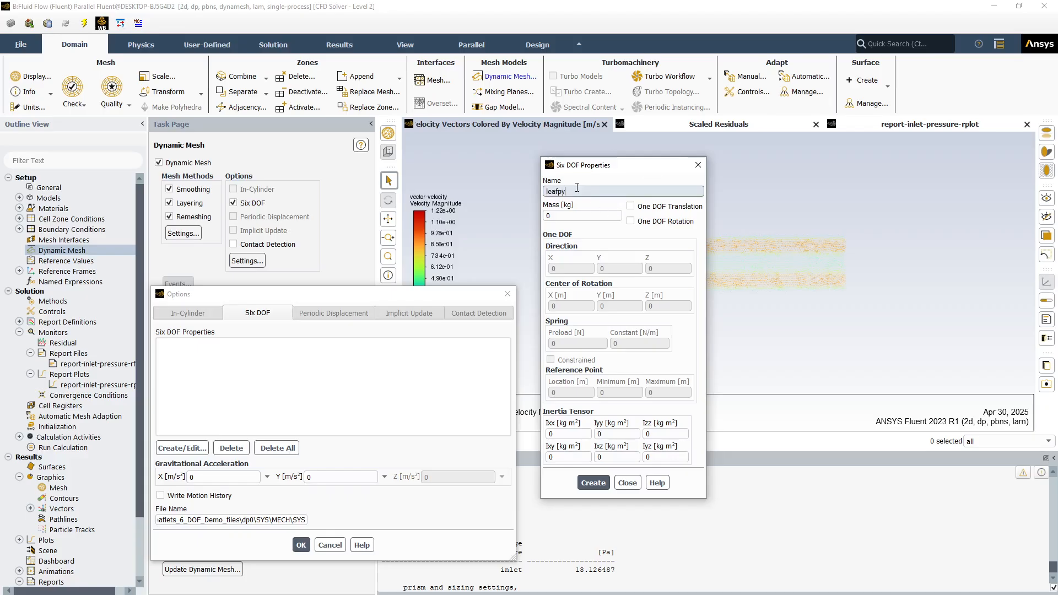
{"action": "left_click", "coordinate": [567, 216]}
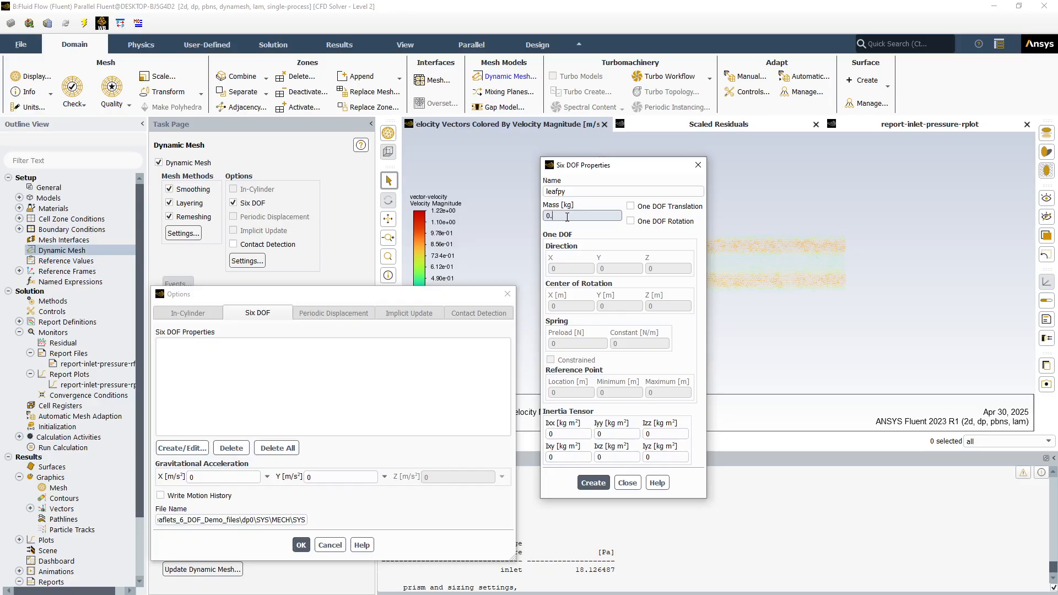
{"action": "key", "text": "BackSpace"}
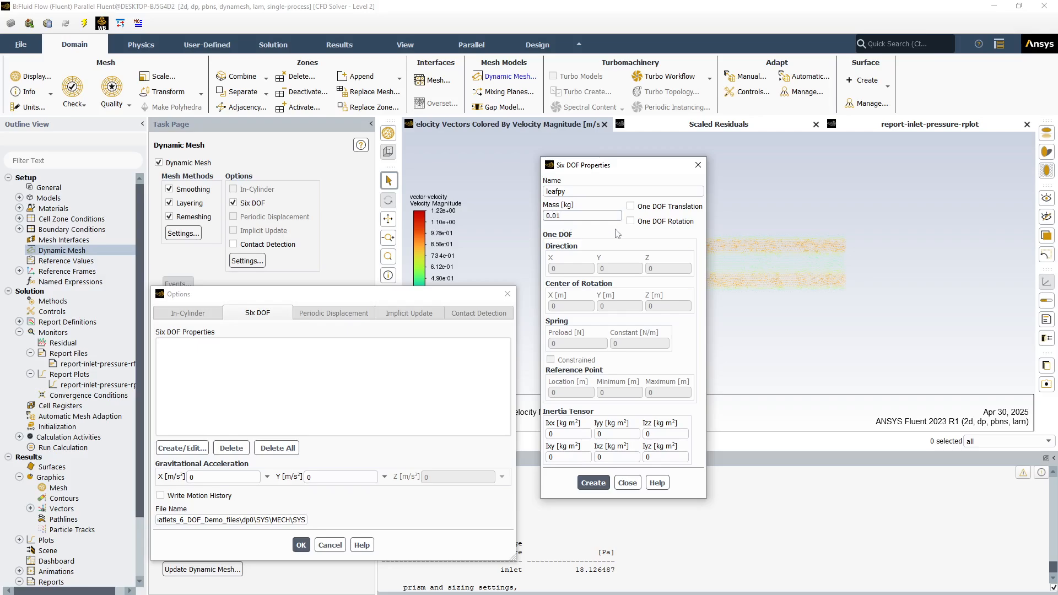
{"action": "left_click", "coordinate": [630, 221]}
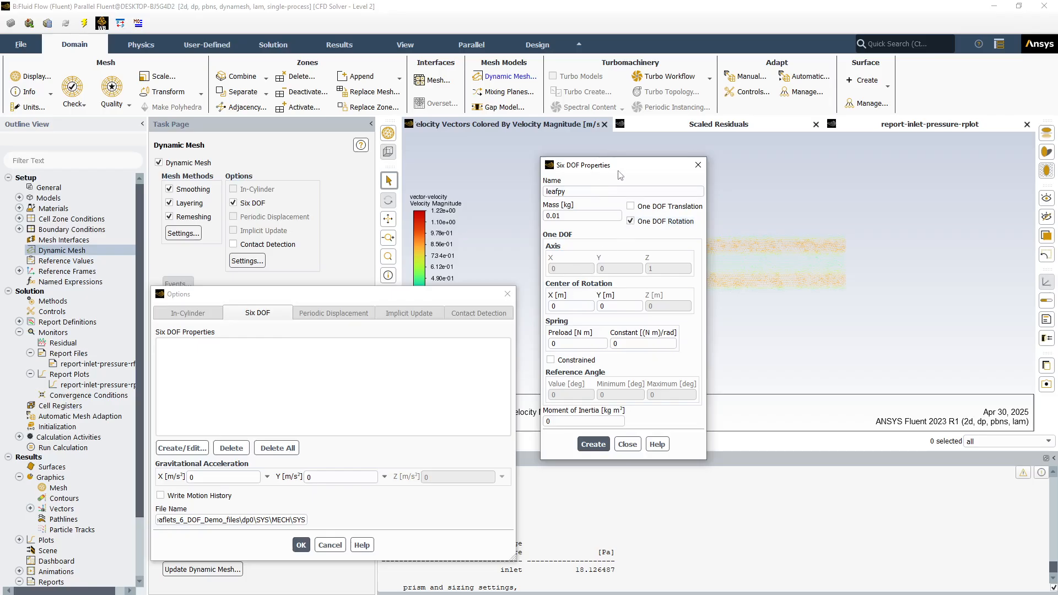
{"action": "left_click_drag", "start_coordinate": [619, 175], "coordinate": [850, 182]}
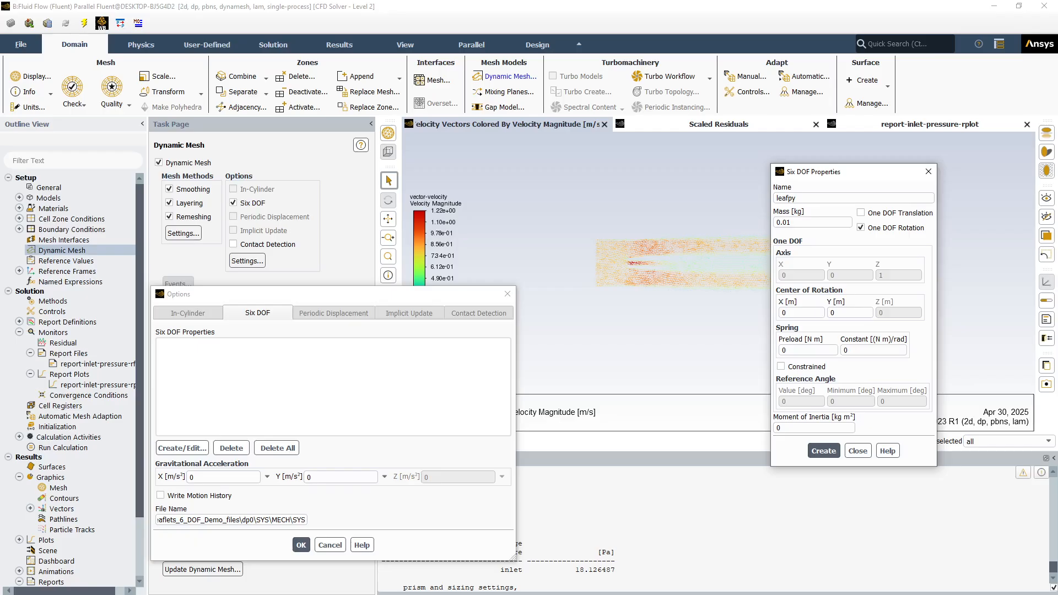
Set leafpy's center of rotation to X -0.0204 m and Y 0.00197 m, with the PowerPoint slide of pivot points alongside for reference
{"action": "key", "text": "alt+Tab"}
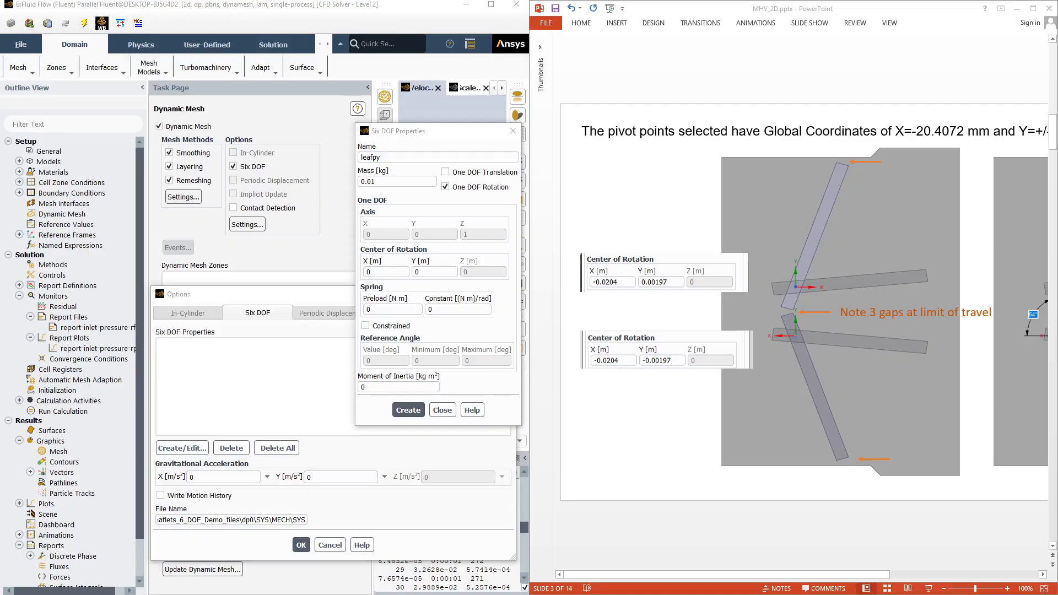
{"action": "left_click", "coordinate": [389, 269]}
{"action": "double_click", "coordinate": [384, 271]}
{"action": "type", "text": "-"}
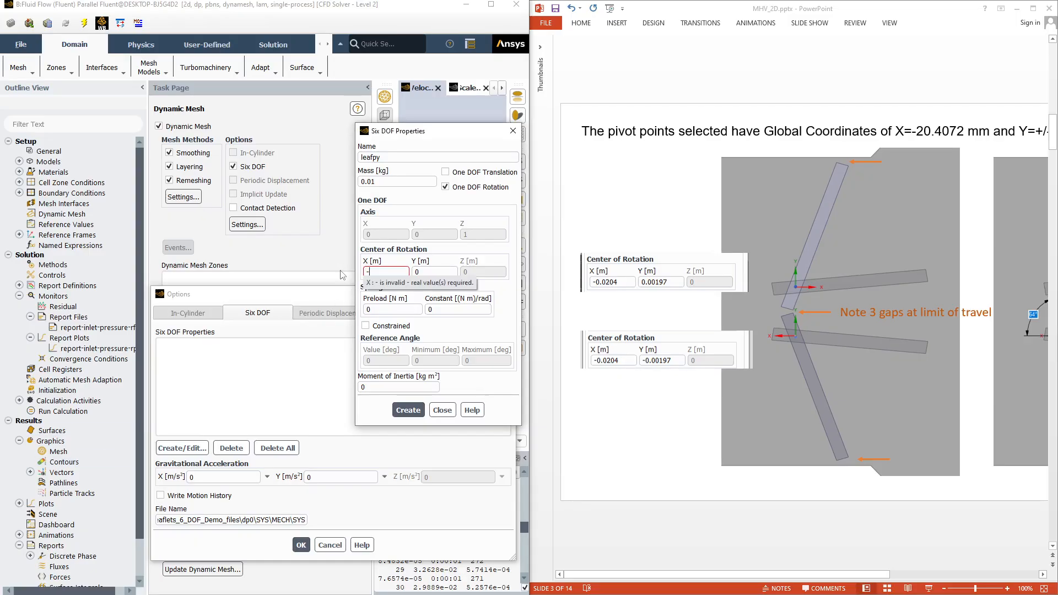
{"action": "type", "text": "0.0204"}
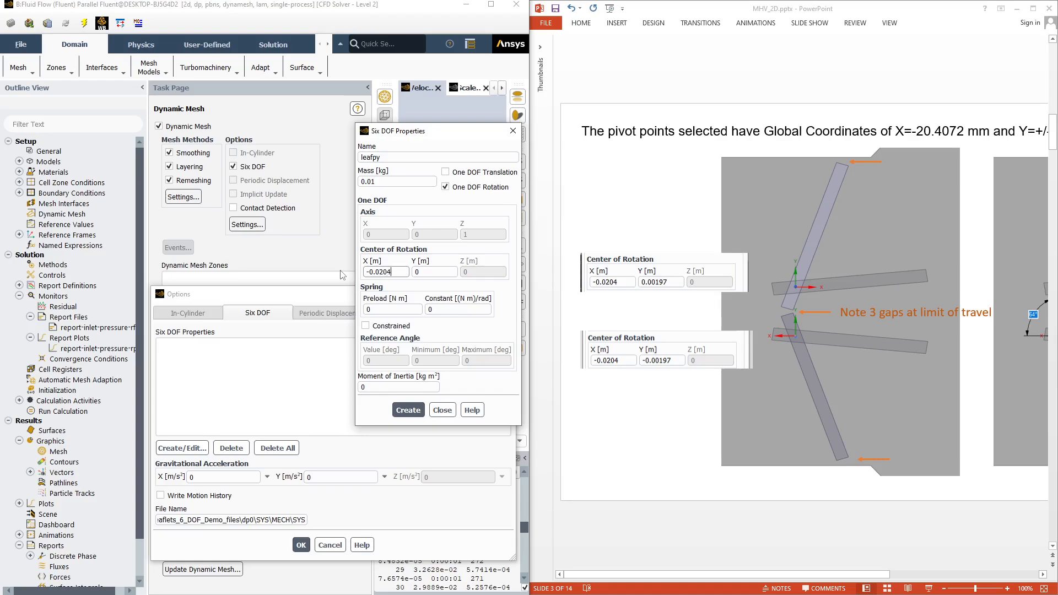
{"action": "key", "text": "Tab"}
{"action": "key", "text": "BackSpace"}
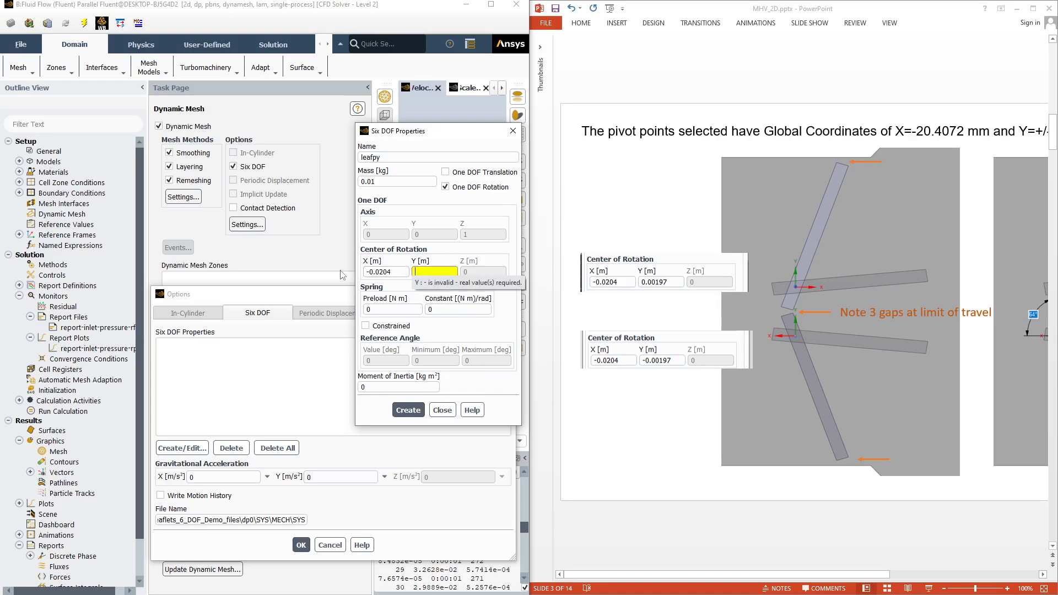
{"action": "type", "text": "0.00197"}
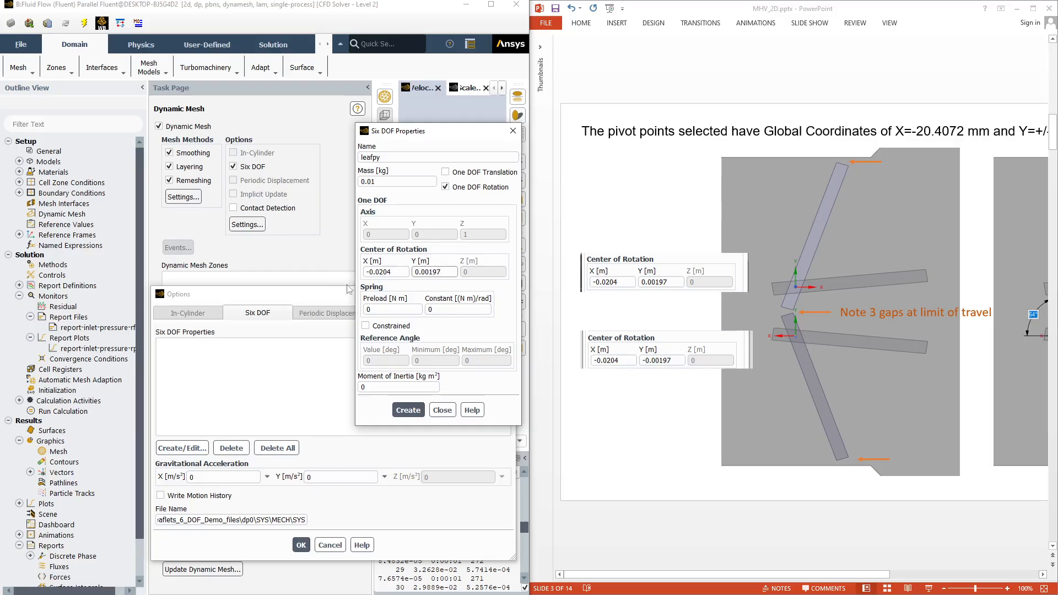
Constrain leafpy's rotation with a maximum angle of 64°, set its moment of inertia to .001 kg m², and create the property set
{"action": "left_click", "coordinate": [366, 326]}
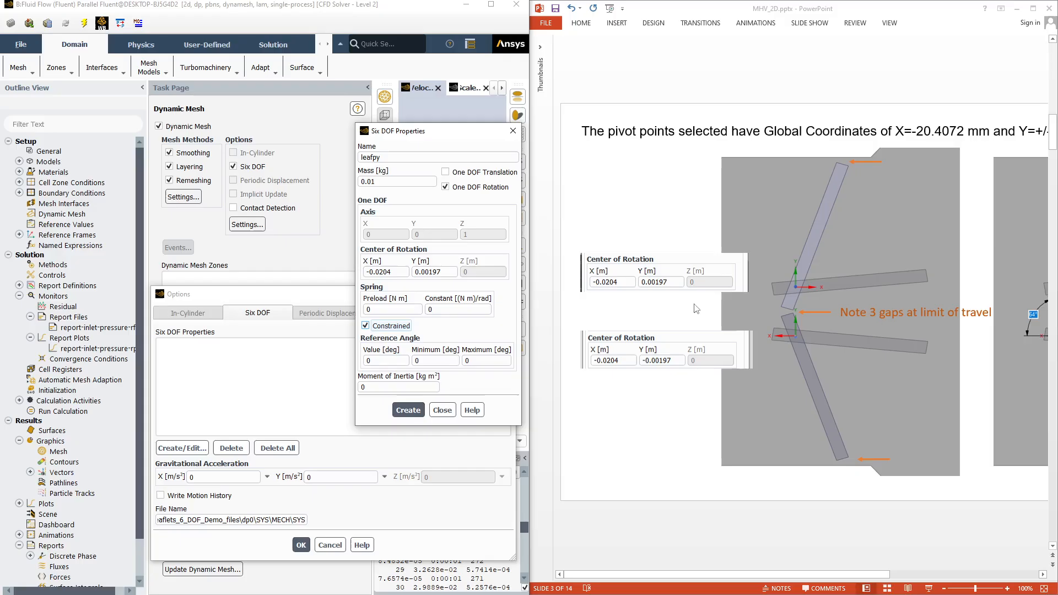
{"action": "left_click_drag", "start_coordinate": [474, 362], "coordinate": [451, 361]}
{"action": "left_click_drag", "start_coordinate": [409, 389], "coordinate": [347, 392]}
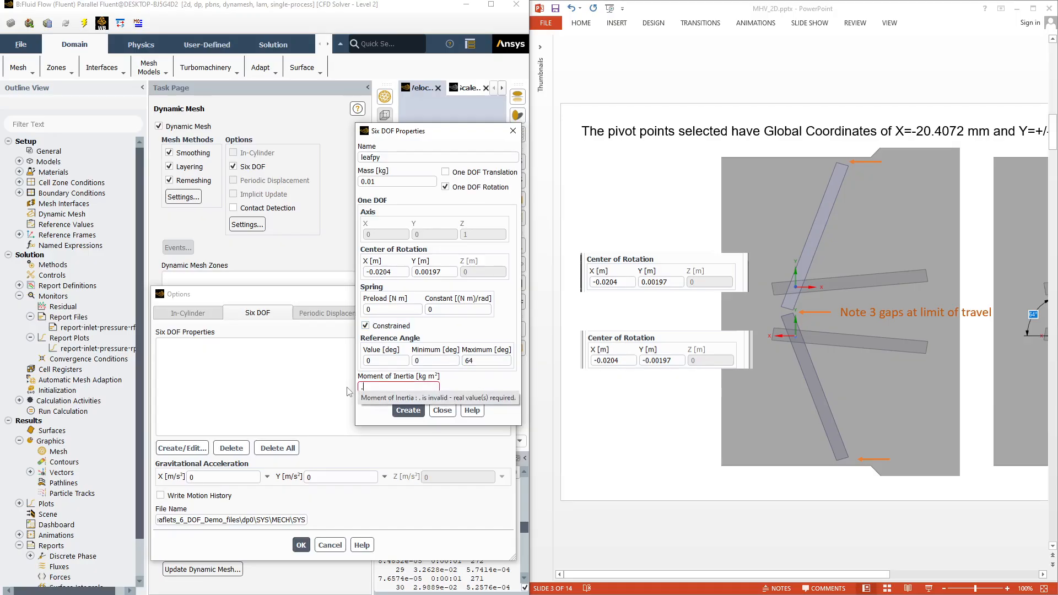
{"action": "type", "text": ".001"}
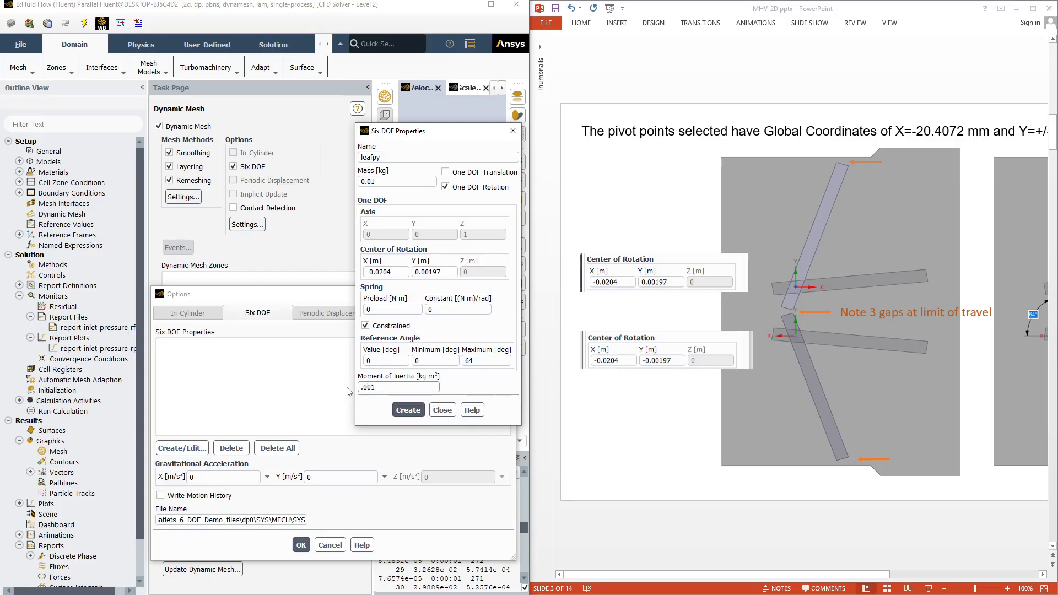
{"action": "left_click", "coordinate": [407, 411]}
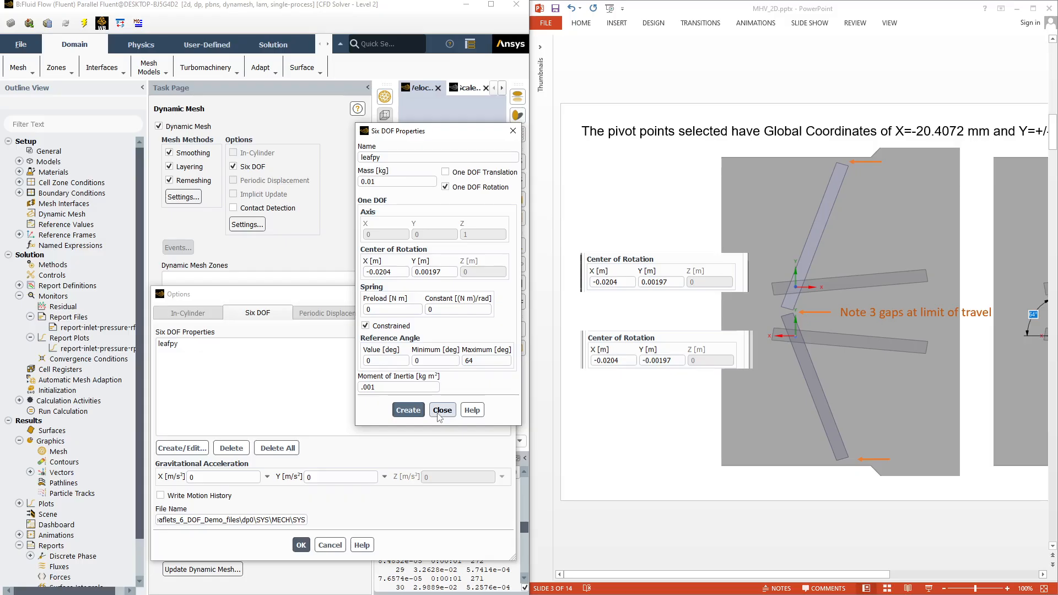
Start a second Six DOF property set named leafny with the center of rotation Y at -0.00197 m
{"action": "left_click", "coordinate": [387, 158]}
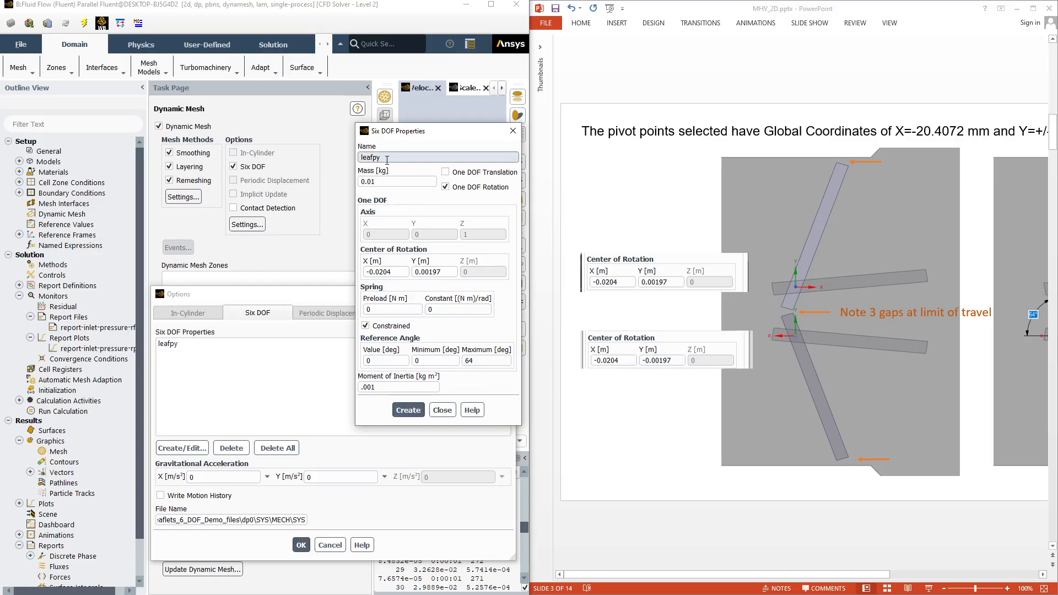
{"action": "type", "text": "ny"}
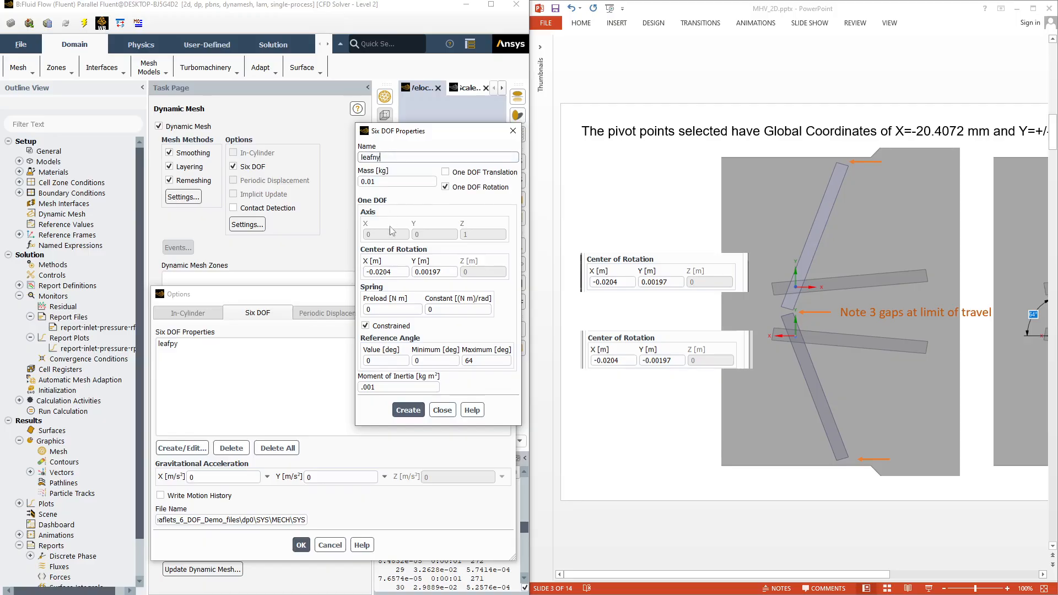
{"action": "left_click", "coordinate": [404, 272]}
{"action": "left_click", "coordinate": [415, 272]}
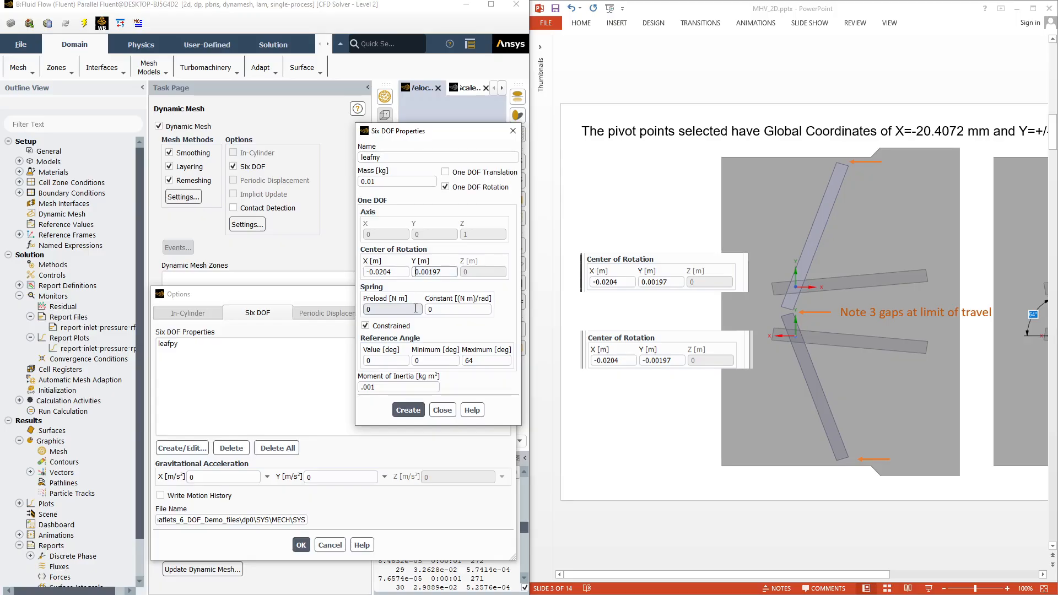
{"action": "type", "text": "-"}
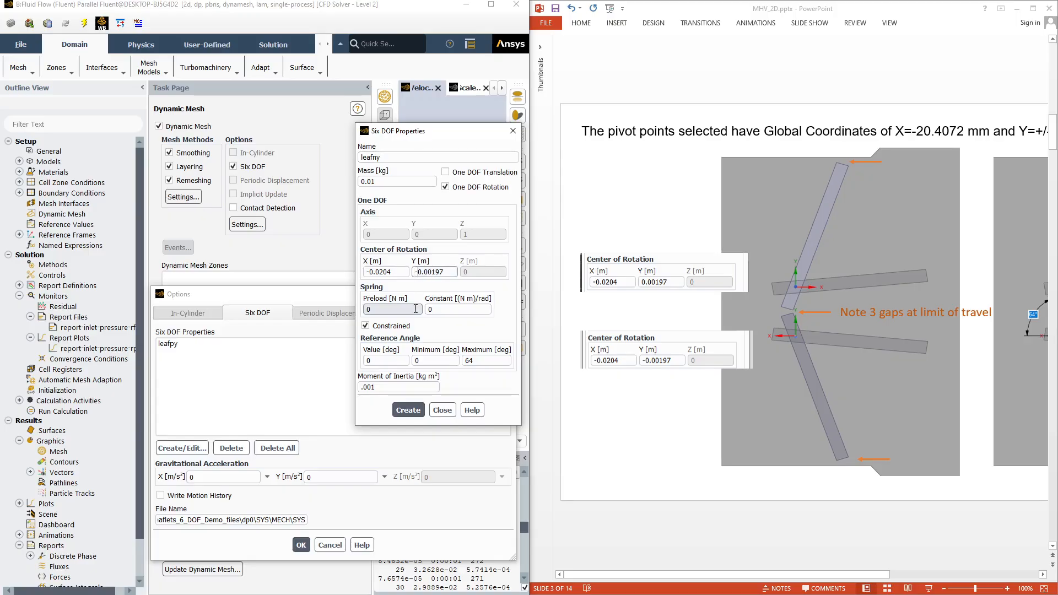
Limit leafny's reference angle to a minimum of -64° and maximum of 0°, create the set, and accept the Six DOF options
{"action": "left_click", "coordinate": [423, 362]}
{"action": "double_click", "coordinate": [422, 362]}
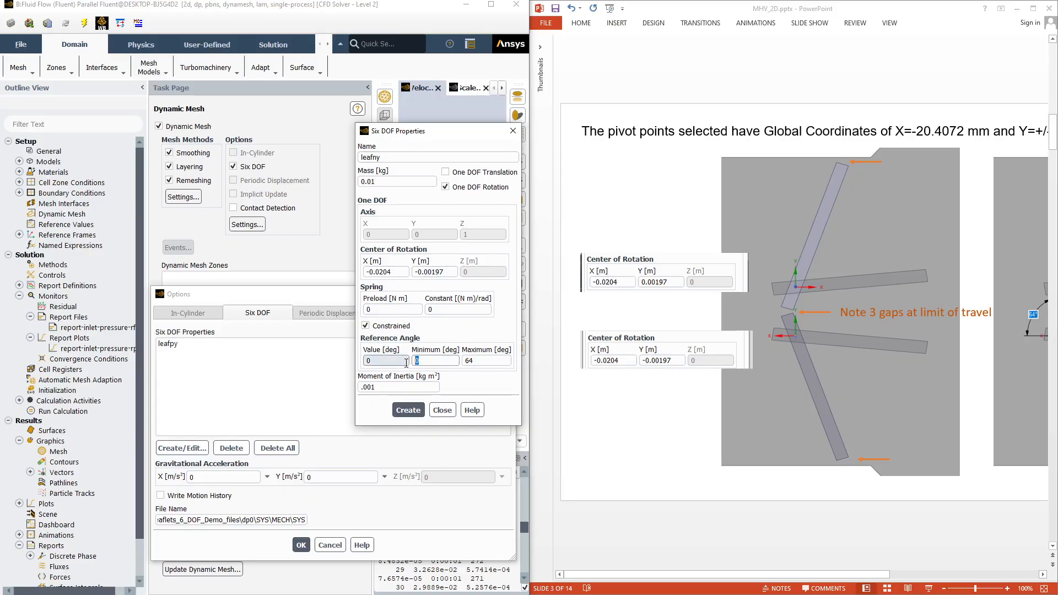
{"action": "type", "text": "-64"}
{"action": "key", "text": "Tab"}
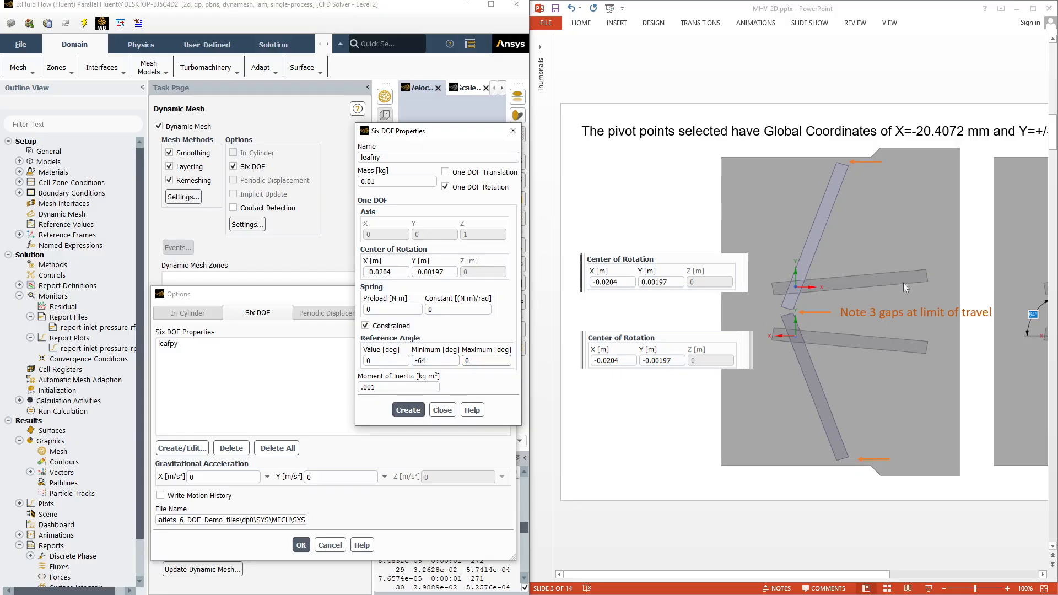
{"action": "left_click", "coordinate": [410, 413]}
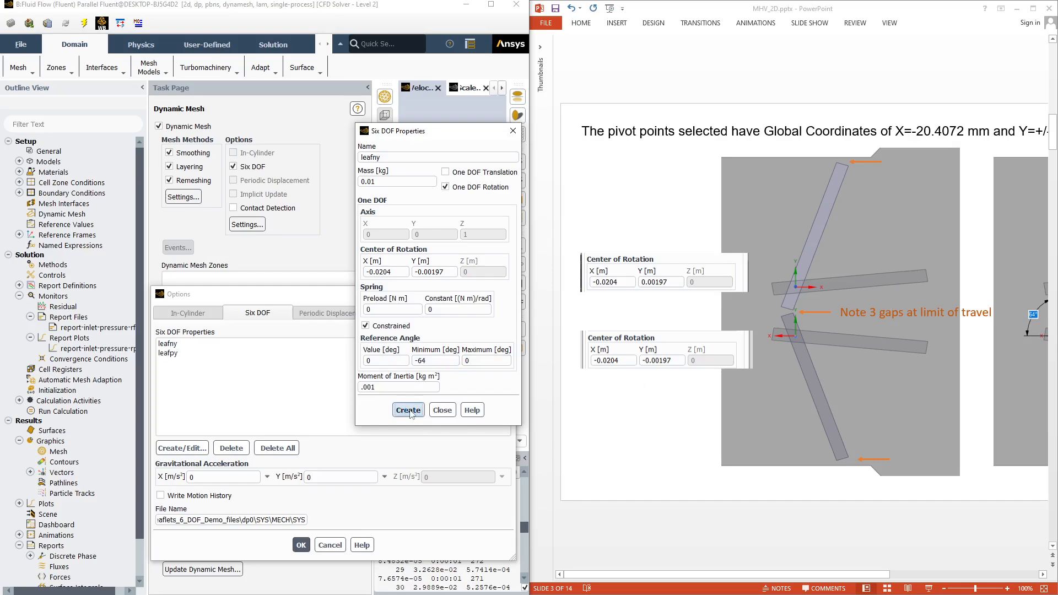
{"action": "left_click", "coordinate": [450, 414]}
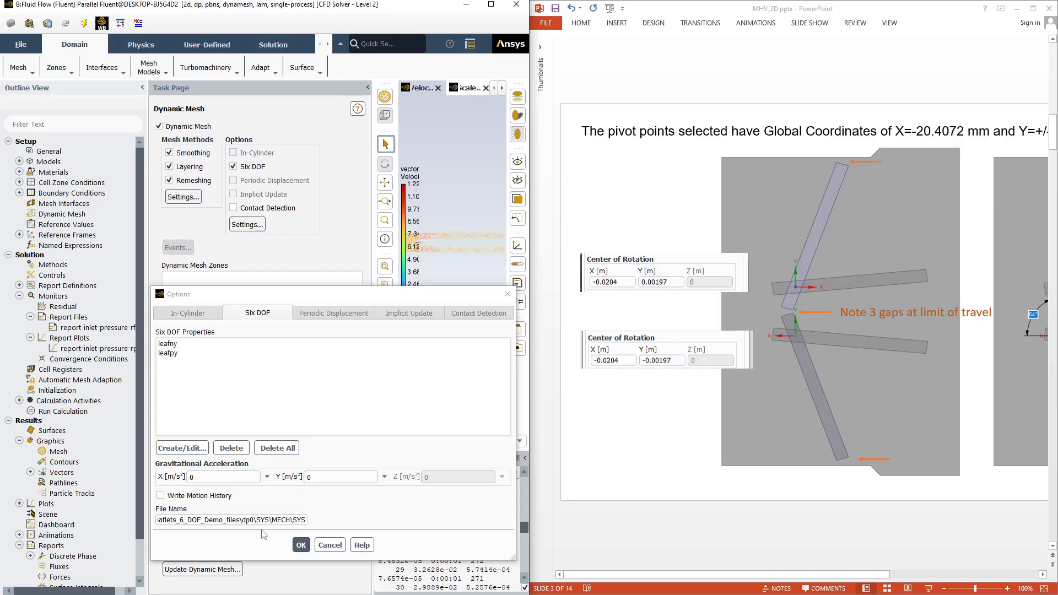
{"action": "left_click", "coordinate": [299, 545]}
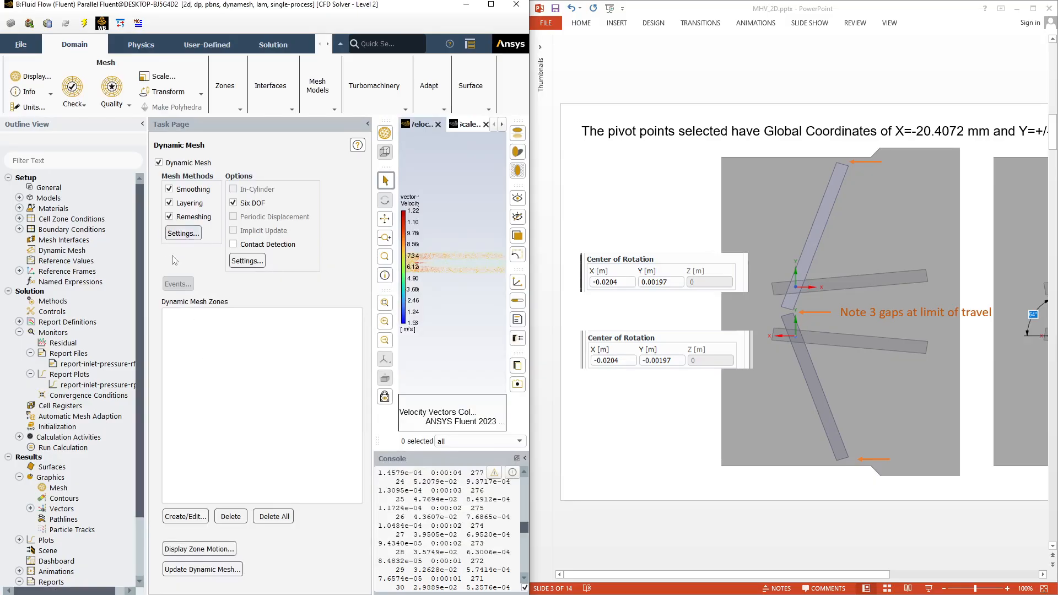
Start a rigid-body dynamic mesh zone for leafletpy and assign it the leafpy Six DOF properties
{"action": "left_click", "coordinate": [182, 517]}
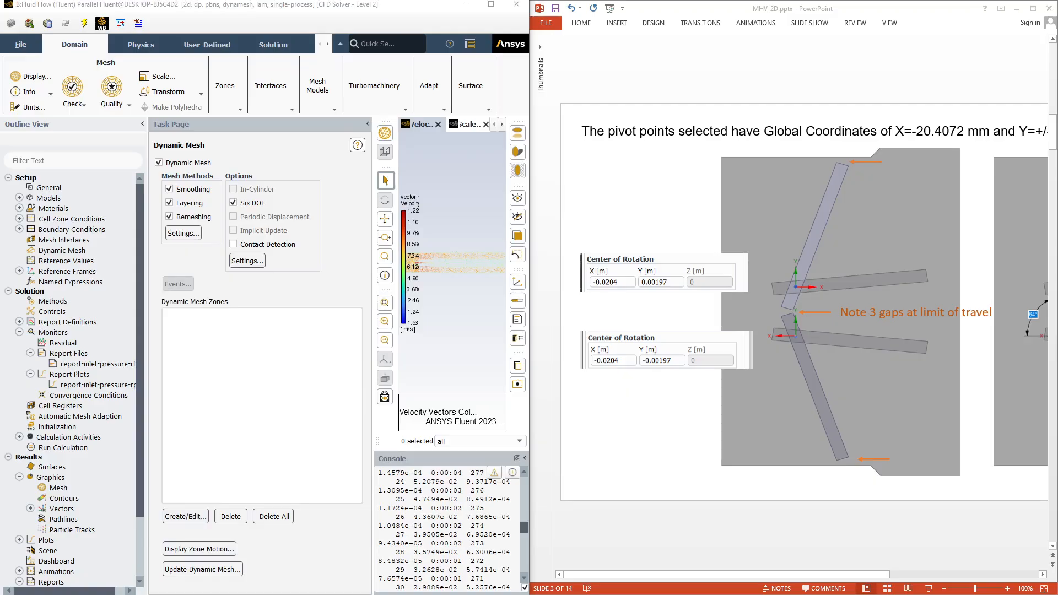
{"action": "left_click_drag", "start_coordinate": [314, 63], "coordinate": [654, 92]}
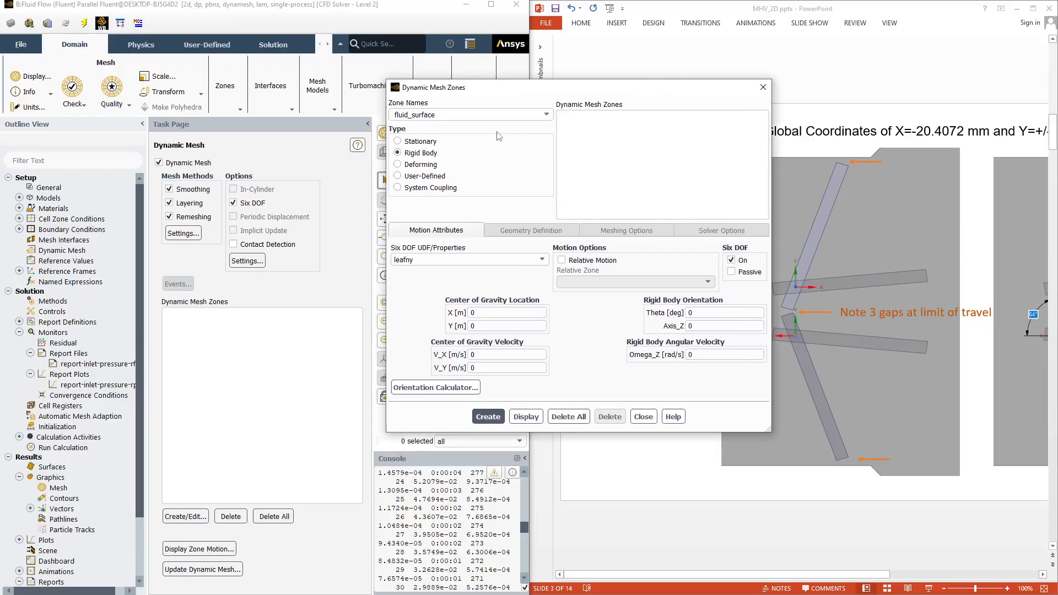
{"action": "left_click", "coordinate": [547, 114]}
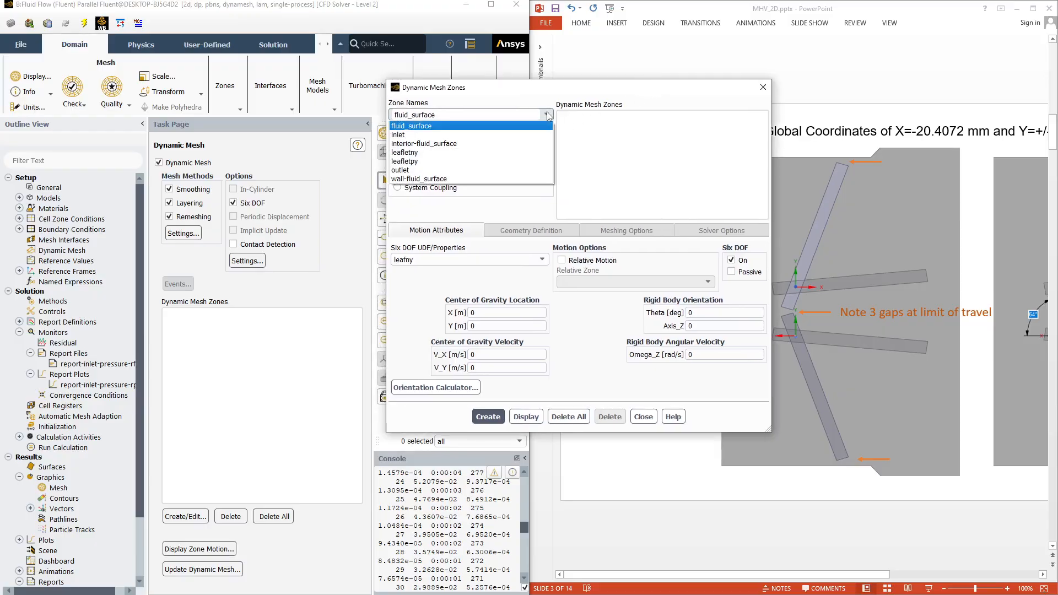
{"action": "left_click", "coordinate": [513, 161]}
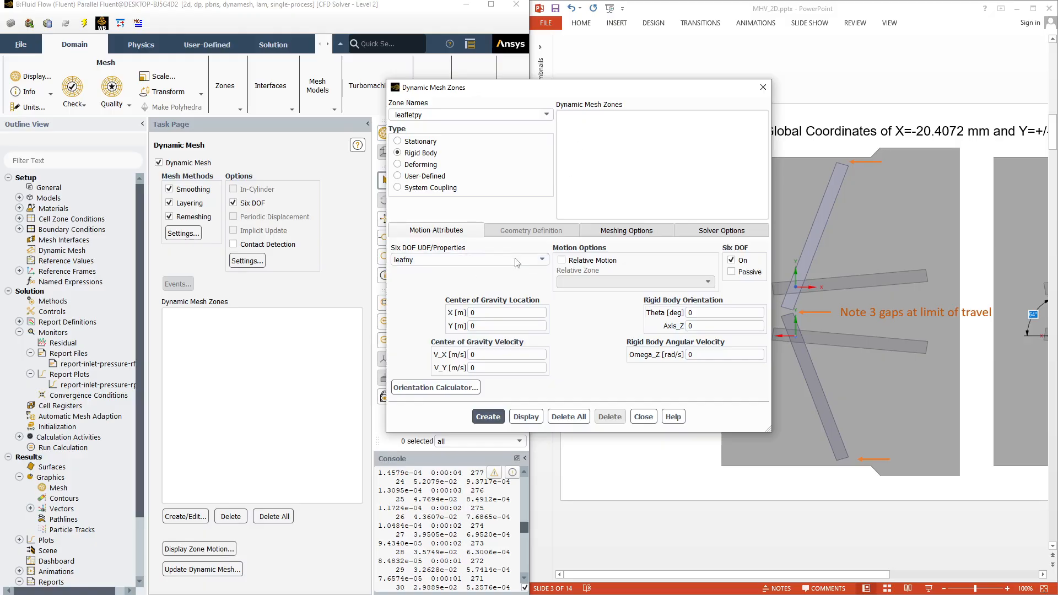
{"action": "left_click", "coordinate": [542, 260]}
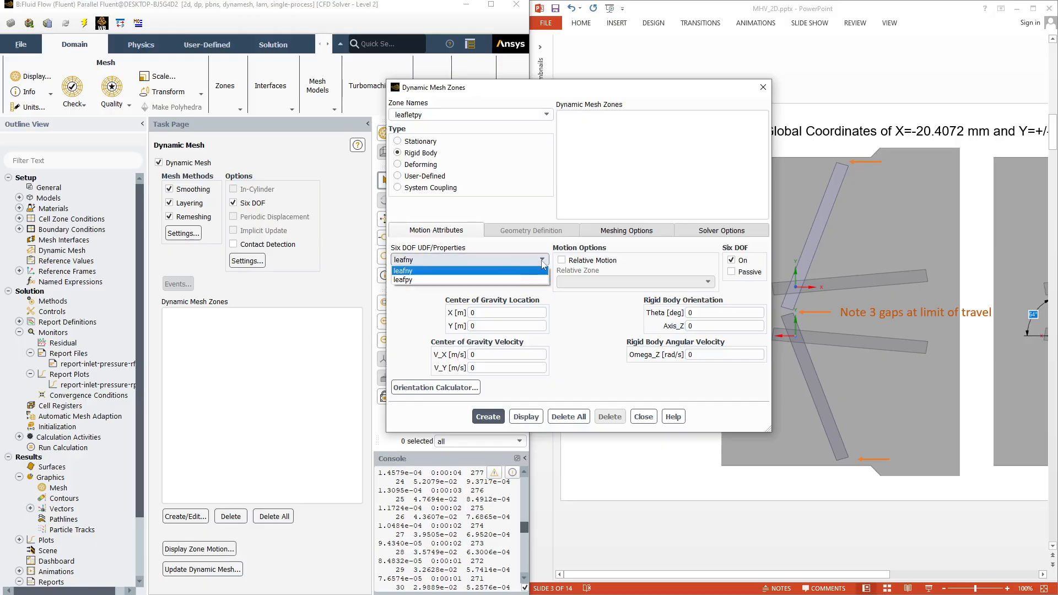
{"action": "left_click", "coordinate": [509, 280]}
Set the leafletpy zone's center of gravity X location to -0.01 m and create the zone
{"action": "left_click", "coordinate": [487, 313]}
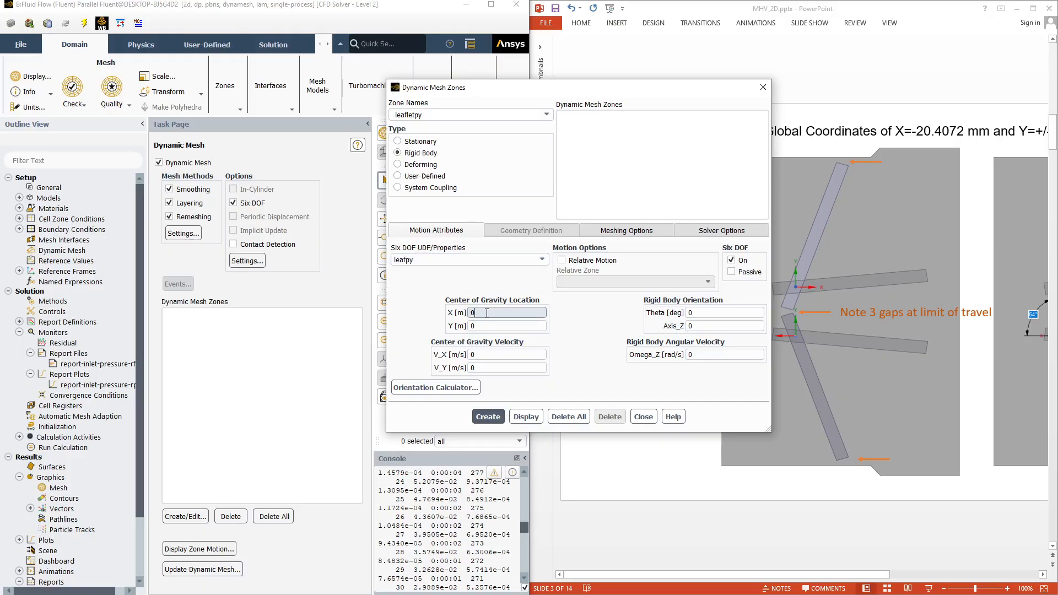
{"action": "left_click_drag", "start_coordinate": [537, 92], "coordinate": [215, 127]}
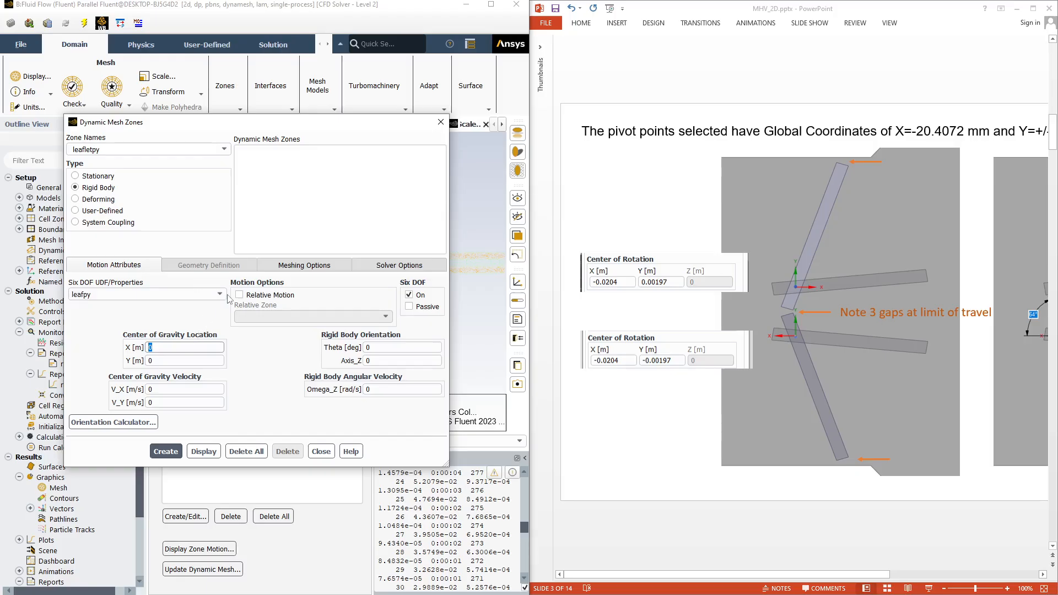
{"action": "type", "text": "-0.01"}
{"action": "left_click", "coordinate": [178, 362]}
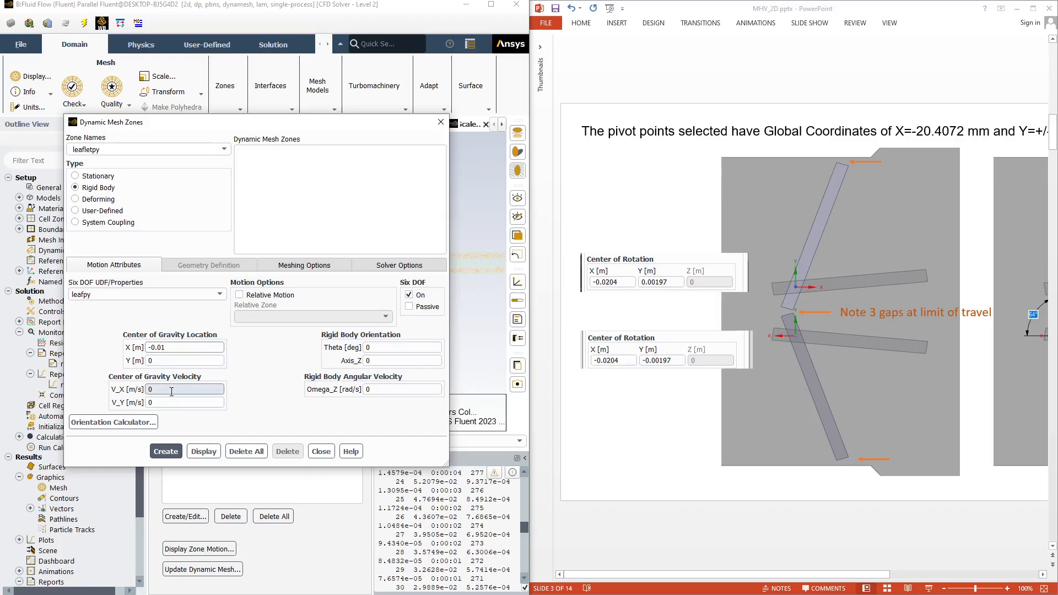
{"action": "left_click", "coordinate": [163, 452]}
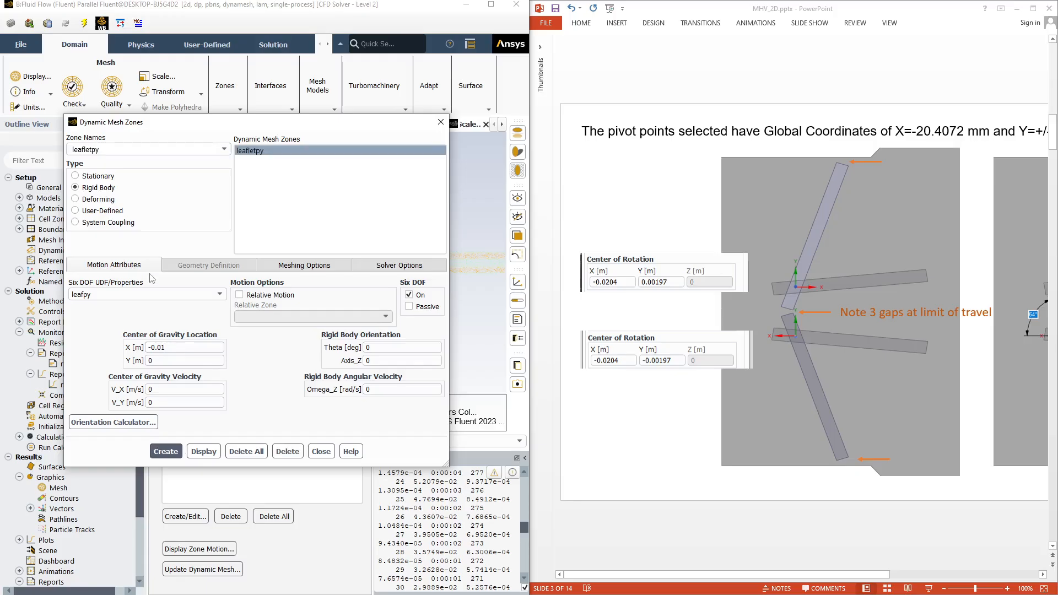
Create a rigid-body dynamic mesh zone for leafletny using the leafny Six DOF properties, and close the zone settings
{"action": "double_click", "coordinate": [102, 150]}
{"action": "left_click", "coordinate": [102, 151]}
{"action": "key", "text": "BackSpace"}
{"action": "key", "text": "BackSpace"}
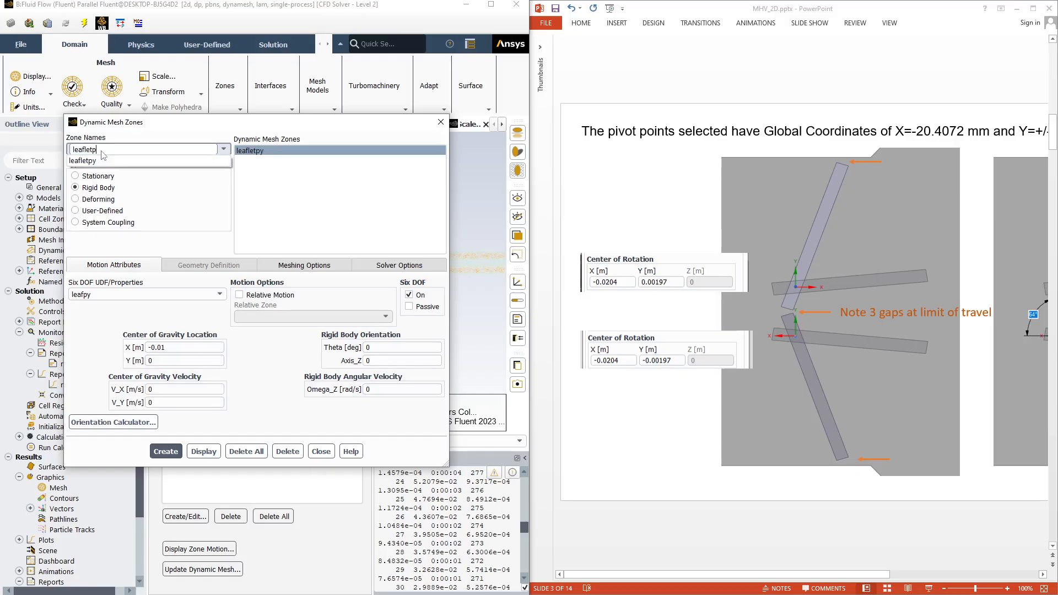
{"action": "type", "text": "ny"}
{"action": "left_click", "coordinate": [217, 295]}
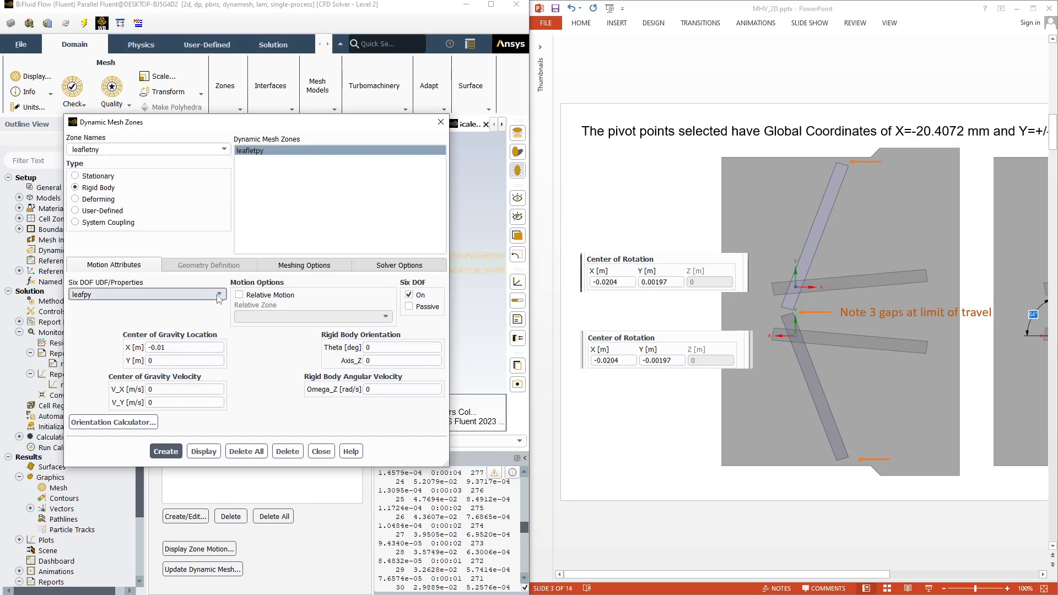
{"action": "left_click", "coordinate": [217, 295]}
{"action": "left_click", "coordinate": [200, 313]}
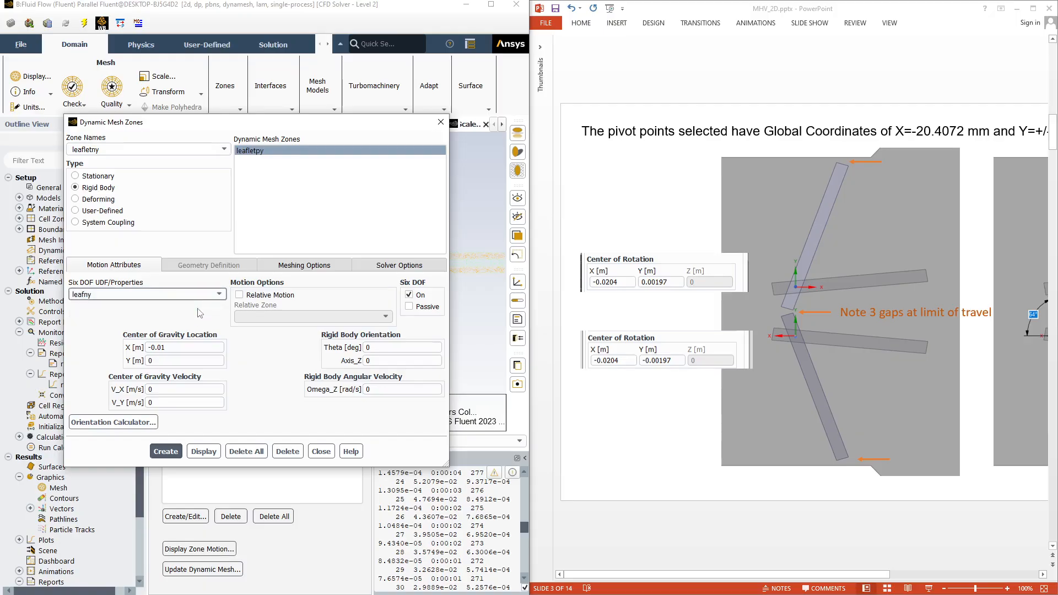
{"action": "left_click", "coordinate": [163, 348]}
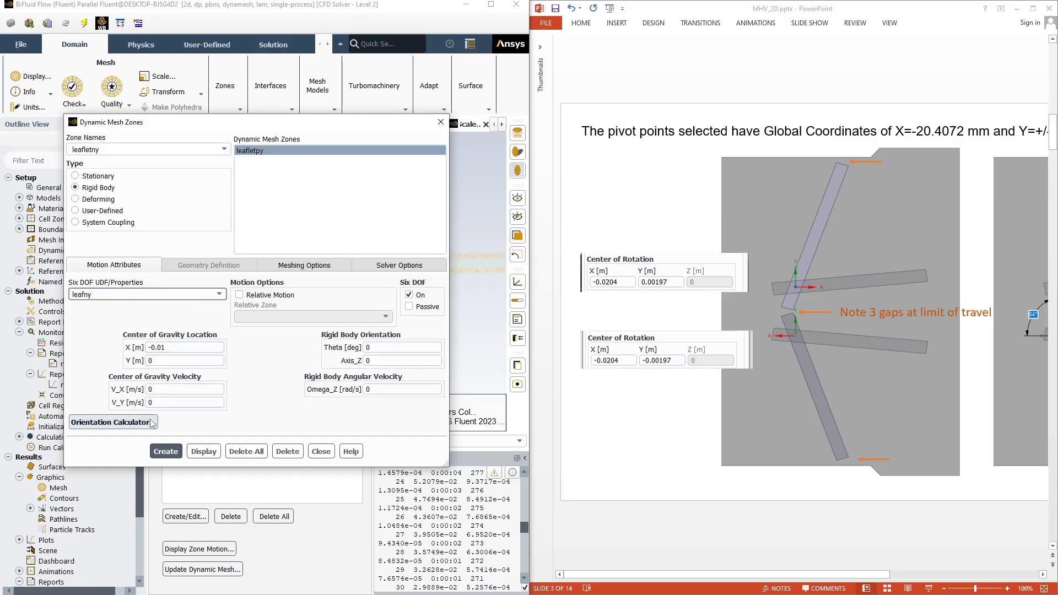
{"action": "left_click", "coordinate": [167, 452]}
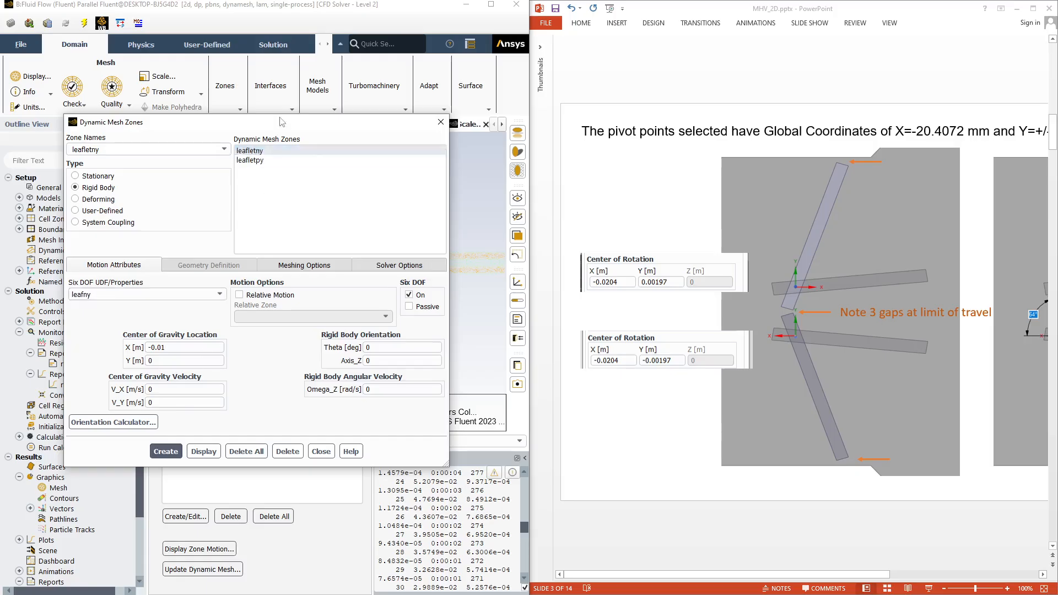
{"action": "left_click", "coordinate": [249, 154]}
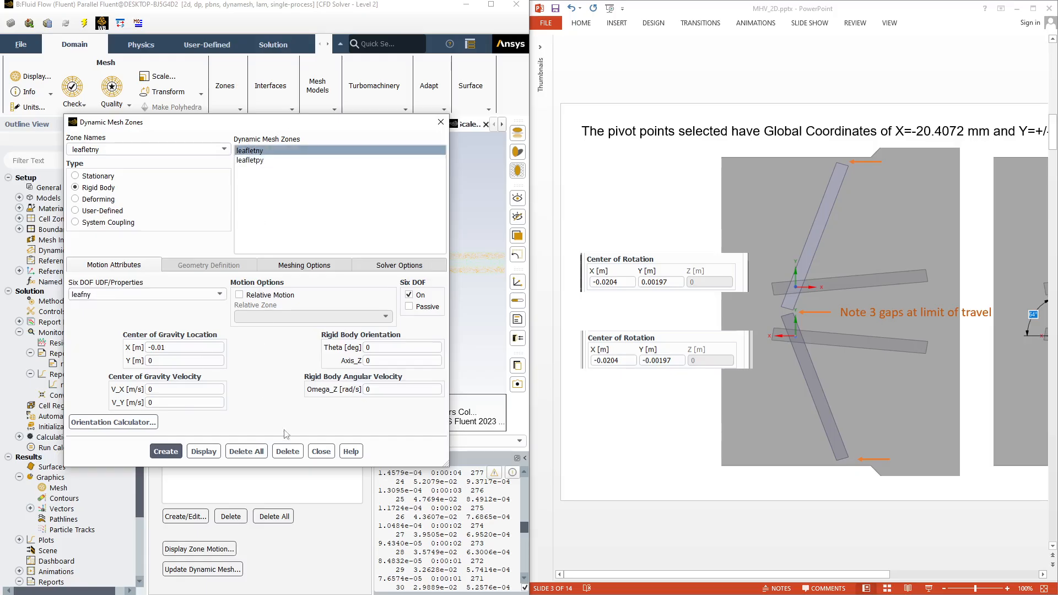
{"action": "left_click", "coordinate": [320, 452]}
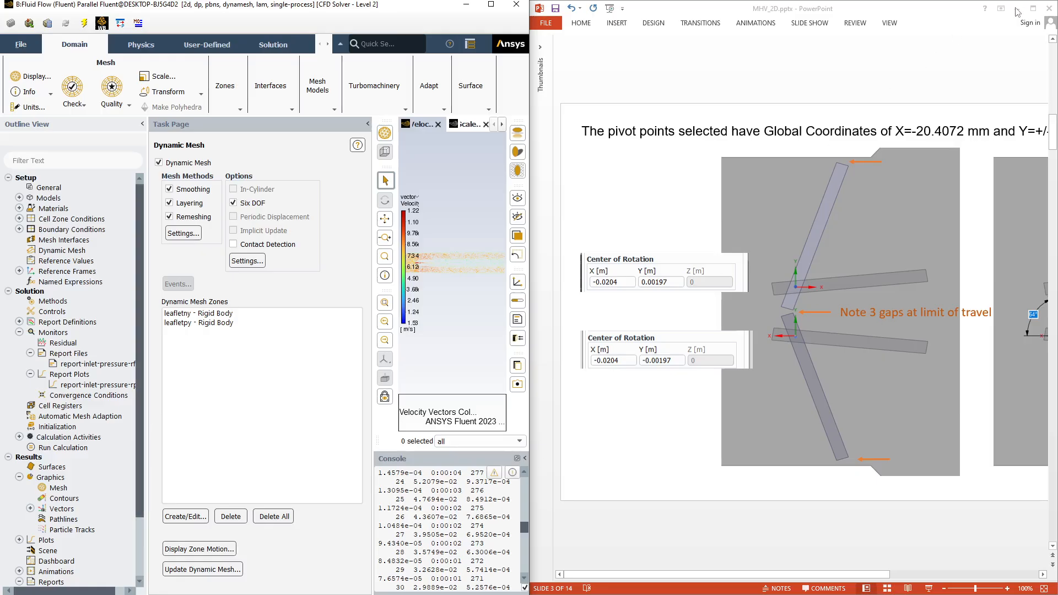
Switch to the MHV_2D PowerPoint presentation, maximize it, and view slide 4 with the Dynamic Mesh Zones settings
{"action": "left_click", "coordinate": [755, 11]}
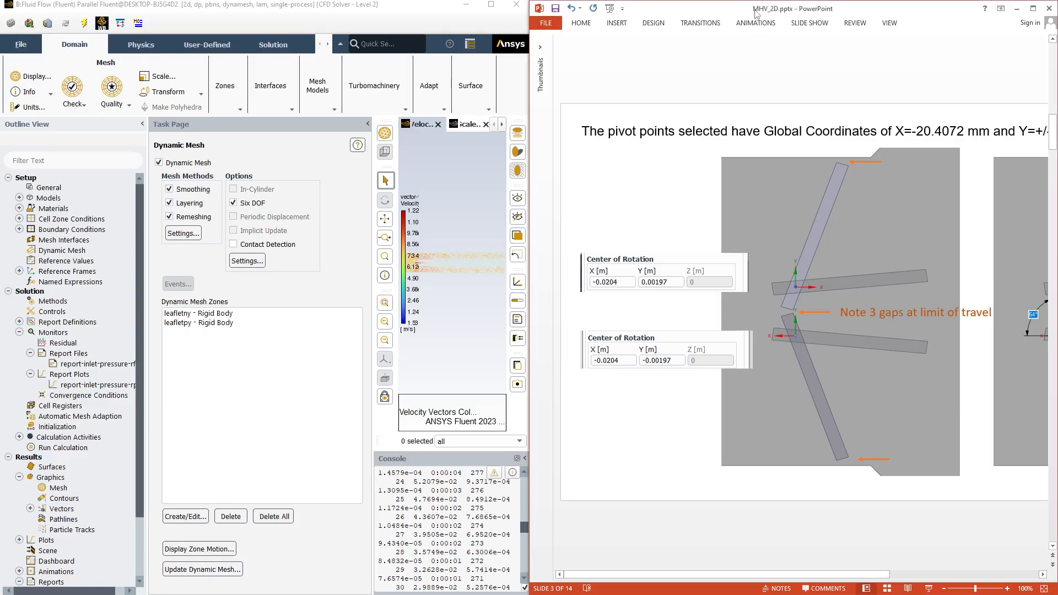
{"action": "double_click", "coordinate": [755, 11]}
{"action": "scroll", "coordinate": [540, 347], "scroll_direction": "down", "scroll_amount": 1}
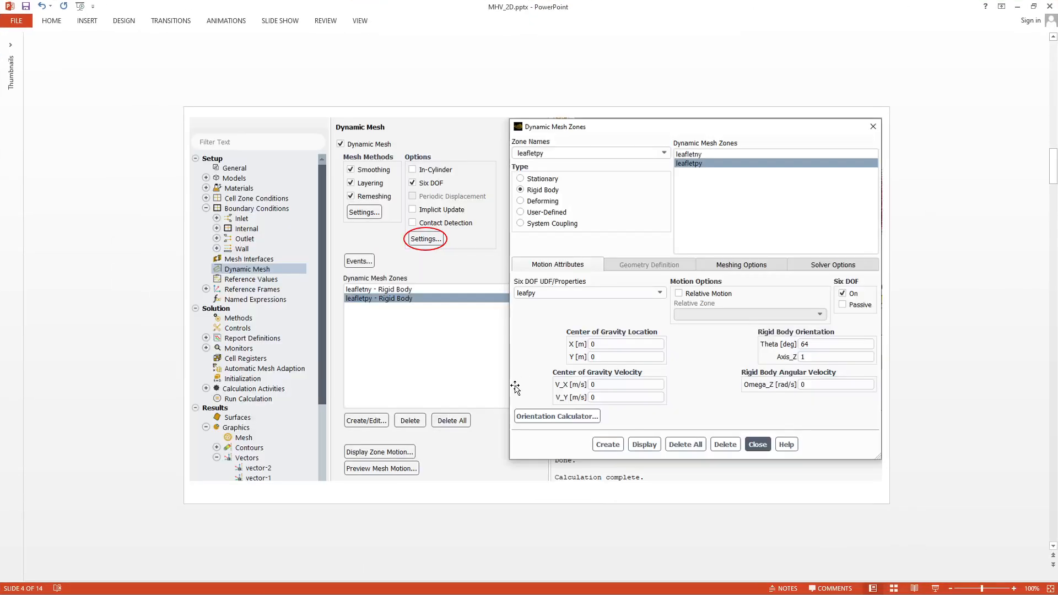
Copy the transient inlet pressure expression 1000 [kg m^-1 s^-2]*sin(6.2832*t/1[s]+1.5708) from slide 6
{"action": "scroll", "coordinate": [556, 523], "scroll_direction": "down", "scroll_amount": 1}
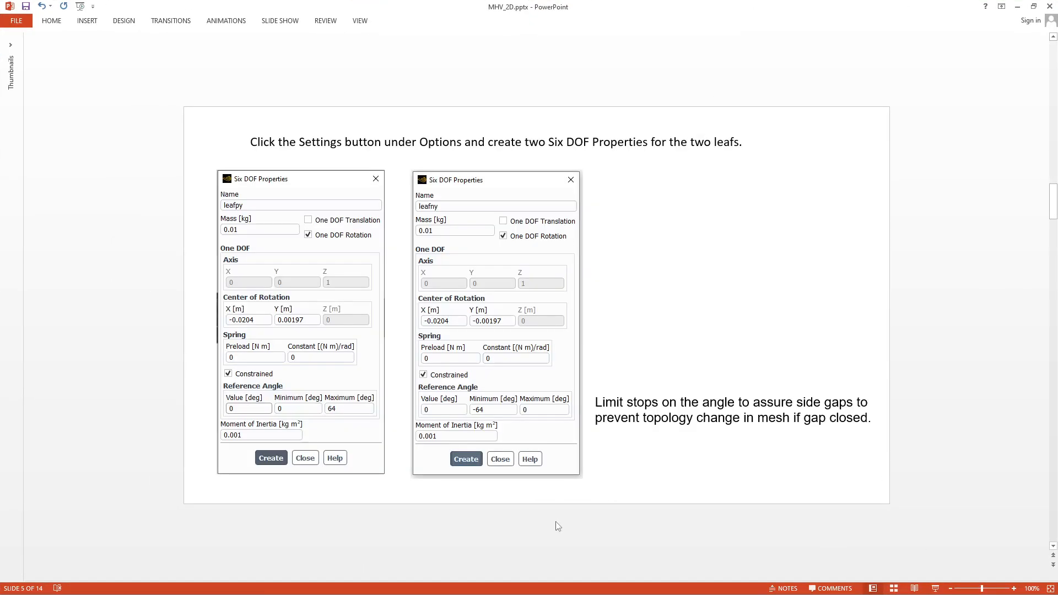
{"action": "scroll", "coordinate": [558, 526], "scroll_direction": "down", "scroll_amount": 1}
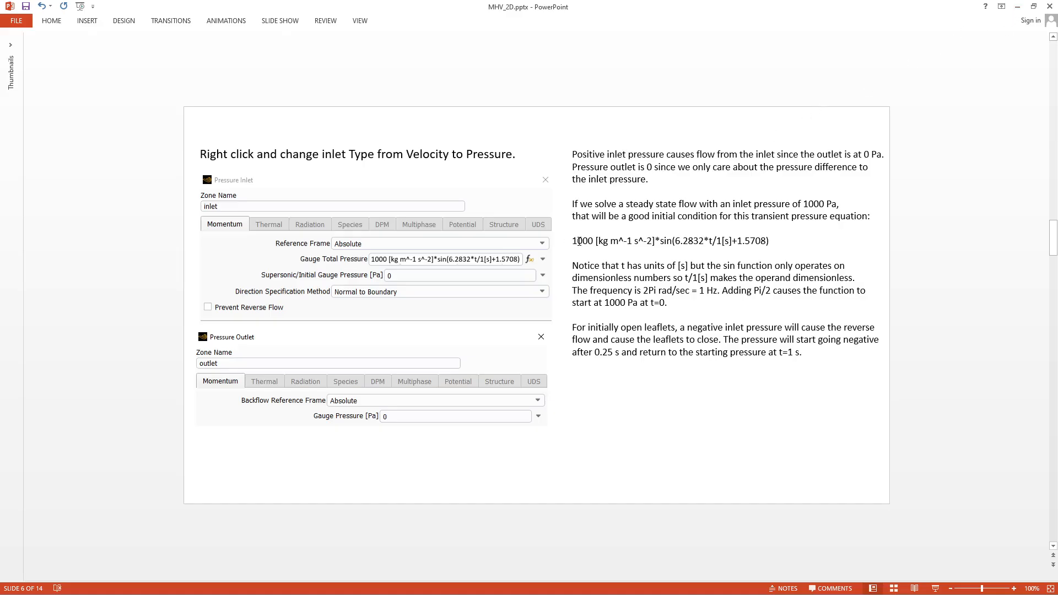
{"action": "left_click_drag", "start_coordinate": [575, 241], "coordinate": [783, 244]}
{"action": "key", "text": "ctrl+c"}
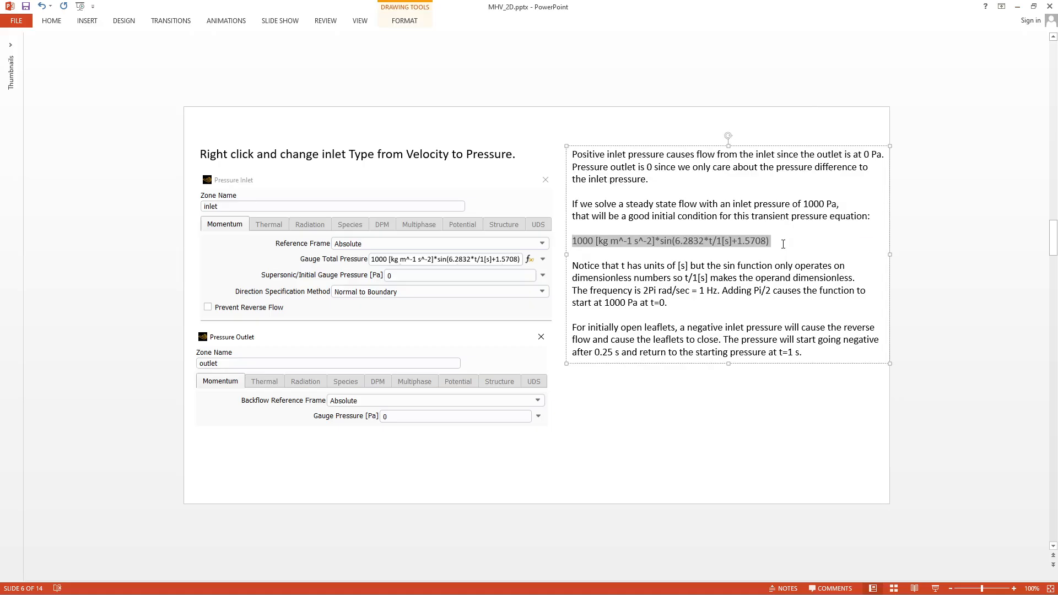
Switch back to Fluent, maximize it, and change the inlet boundary type from velocity-inlet to pressure-inlet
{"action": "left_click", "coordinate": [1018, 7]}
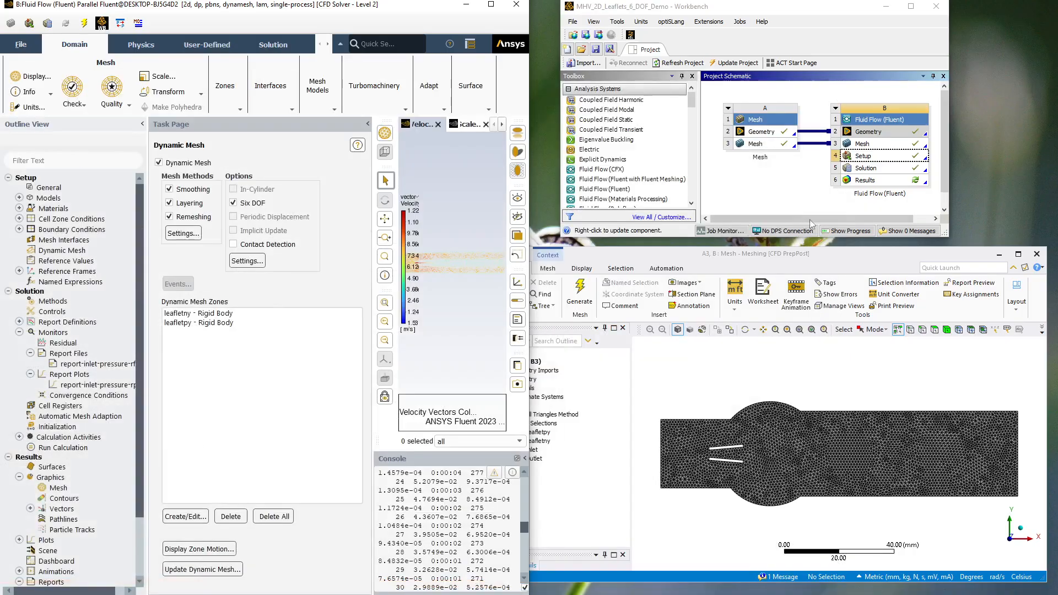
{"action": "left_click", "coordinate": [490, 4]}
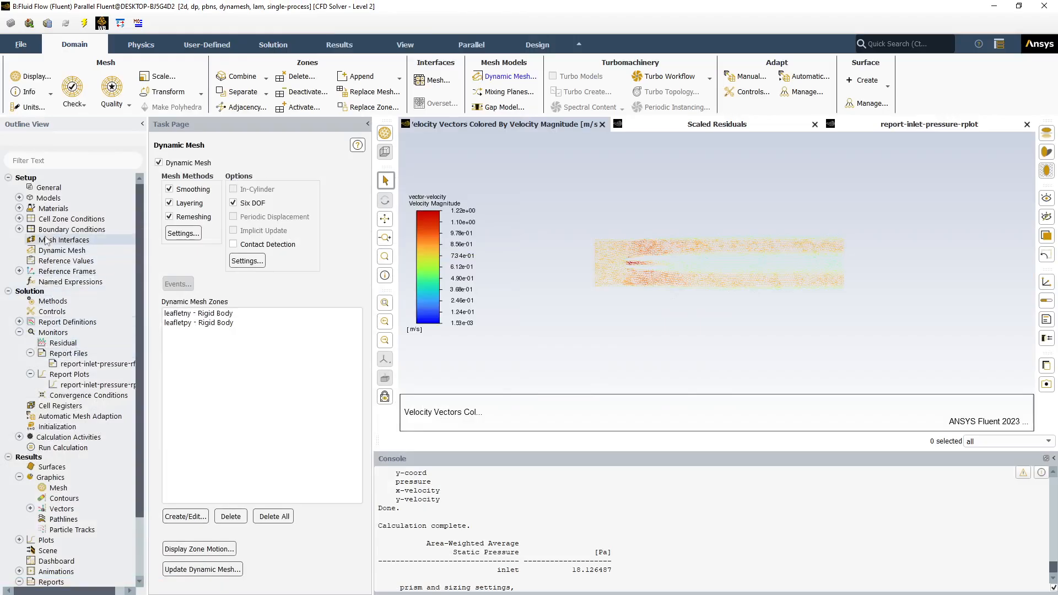
{"action": "left_click", "coordinate": [19, 229]}
{"action": "double_click", "coordinate": [63, 250]}
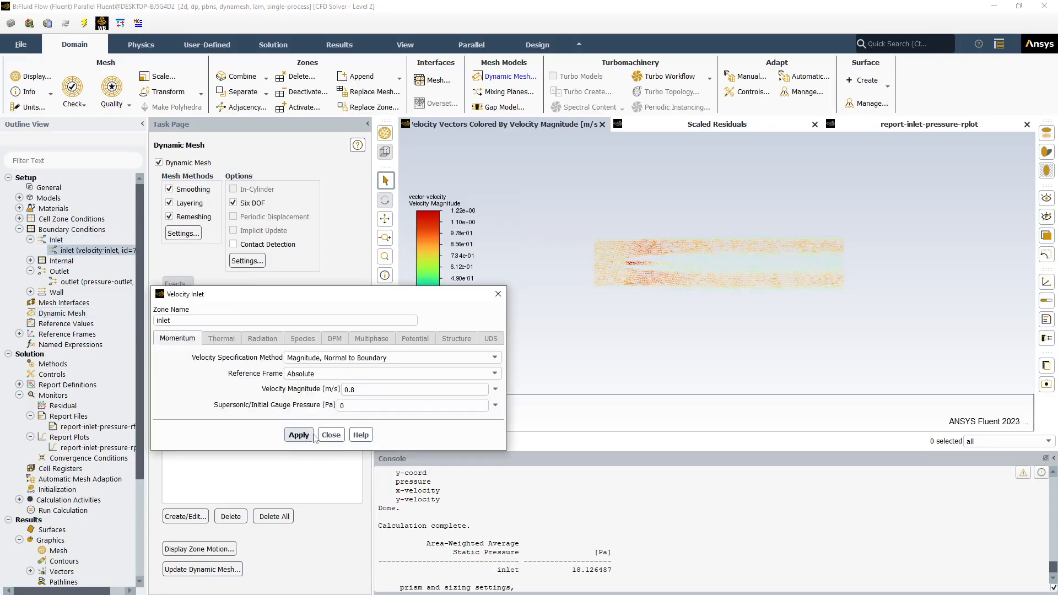
{"action": "left_click", "coordinate": [330, 435]}
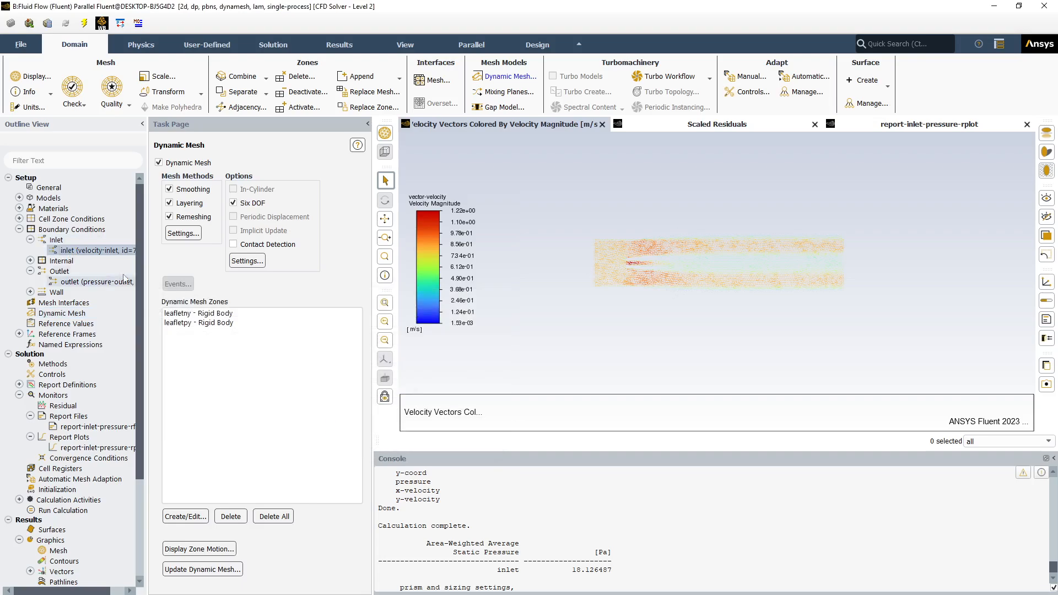
{"action": "right_click", "coordinate": [57, 240]}
{"action": "mouse_move", "coordinate": [98, 309]}
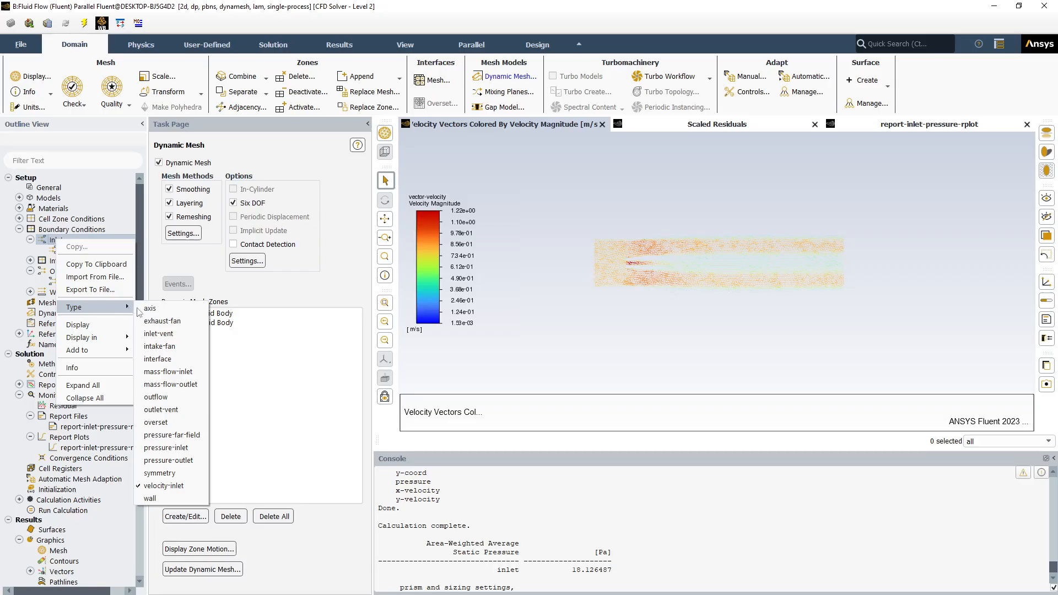
{"action": "left_click", "coordinate": [167, 448]}
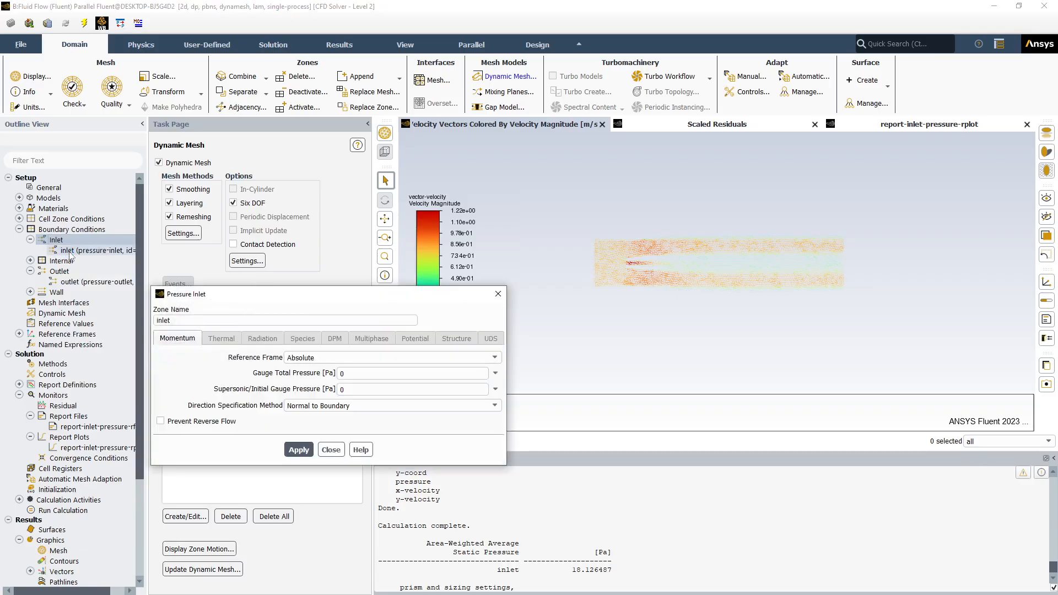
Define the inlet's Gauge Total Pressure by the expression 1000 [kg m^-1 s^-2]*sin(6.2832*t/1[s]+1.5708), apply it, and recheck the inlet settings
{"action": "double_click", "coordinate": [344, 374]}
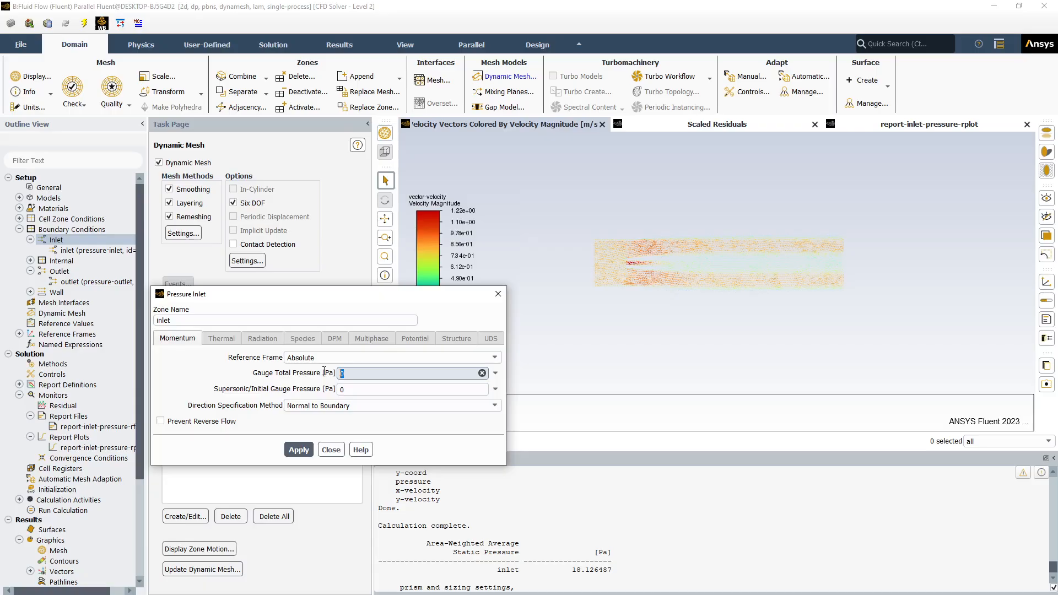
{"action": "left_click", "coordinate": [495, 373]}
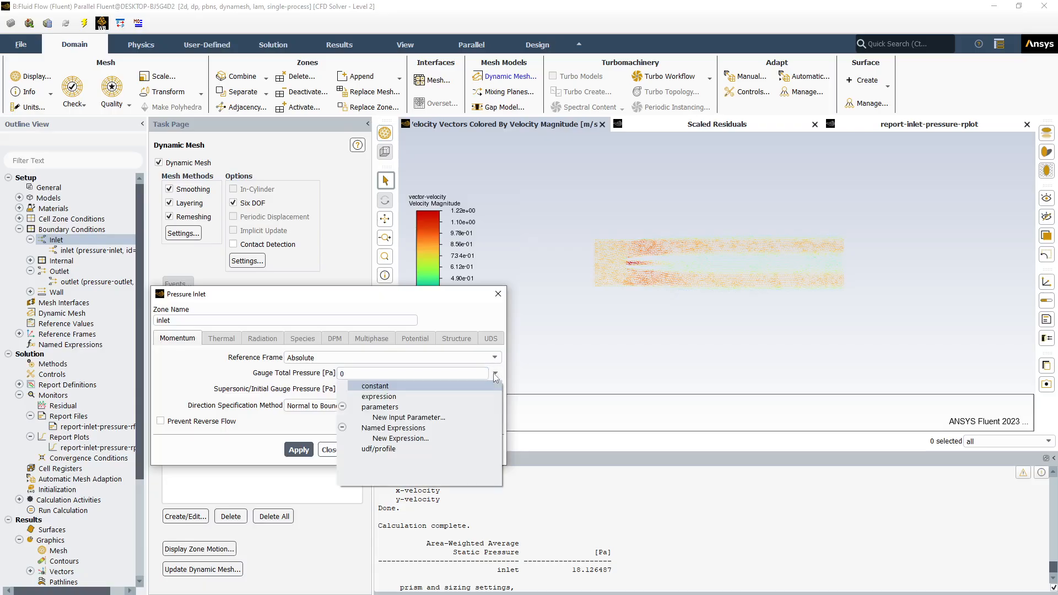
{"action": "left_click", "coordinate": [442, 396]}
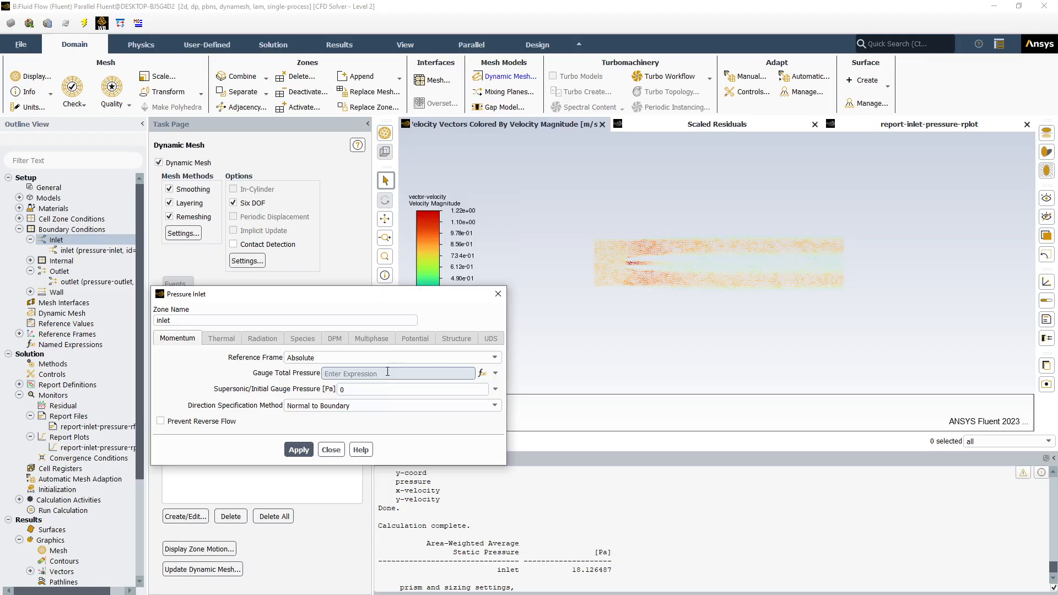
{"action": "key", "text": "ctrl+v"}
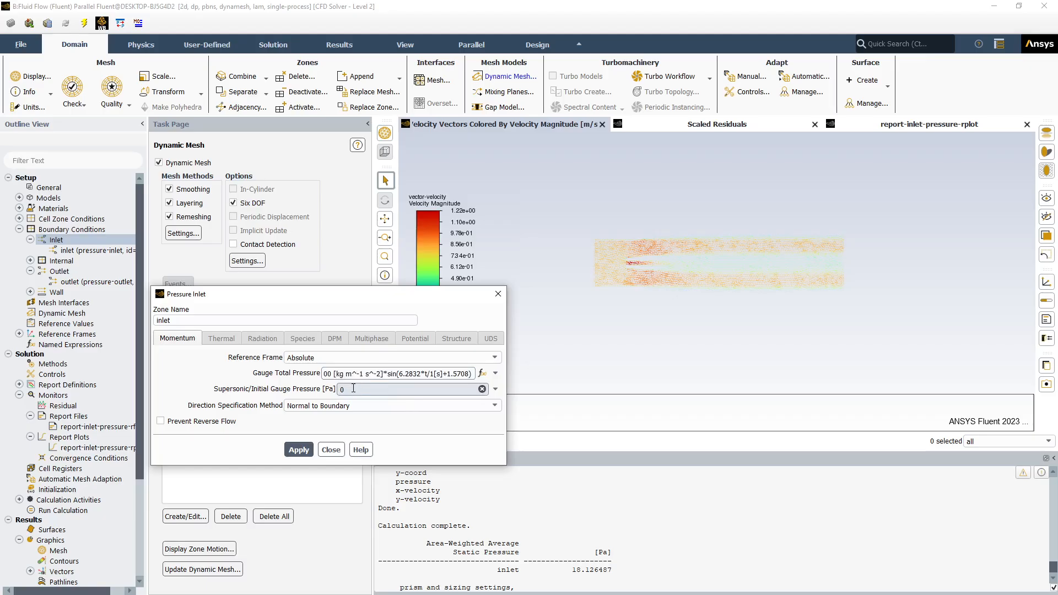
{"action": "left_click", "coordinate": [301, 451]}
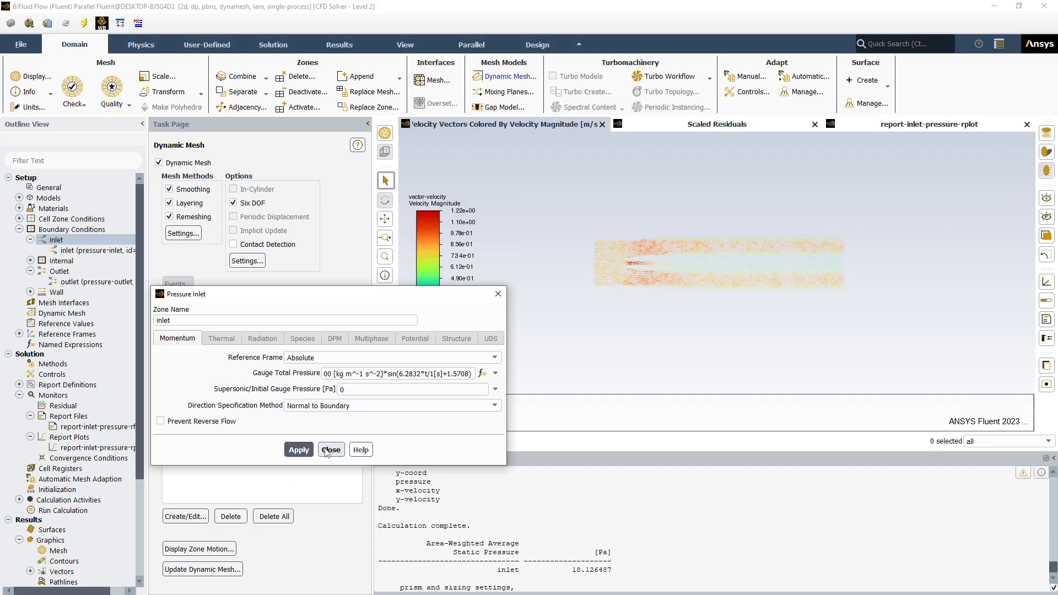
{"action": "left_click", "coordinate": [326, 451]}
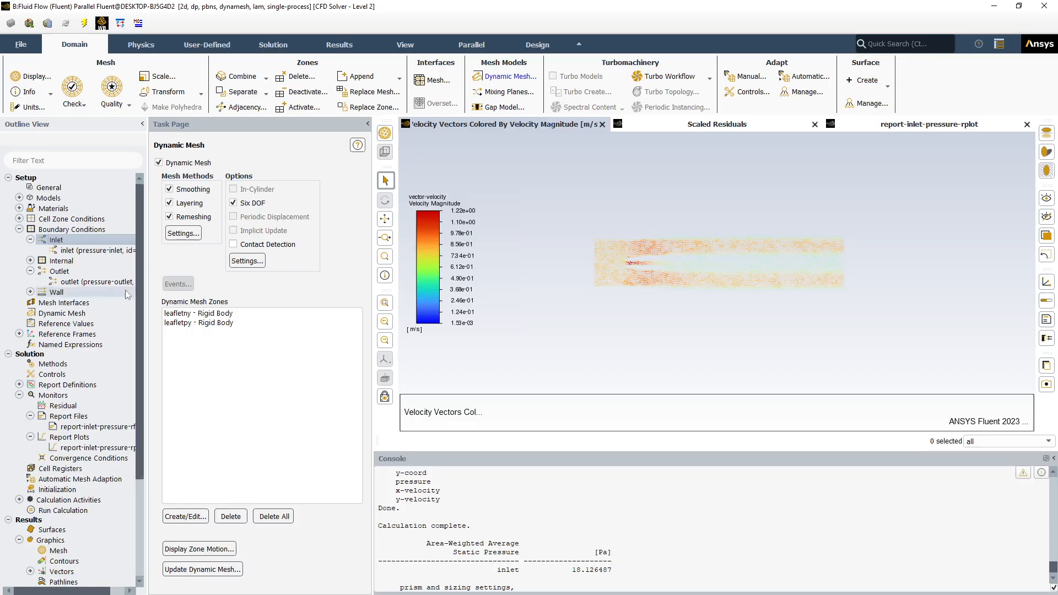
{"action": "double_click", "coordinate": [94, 250]}
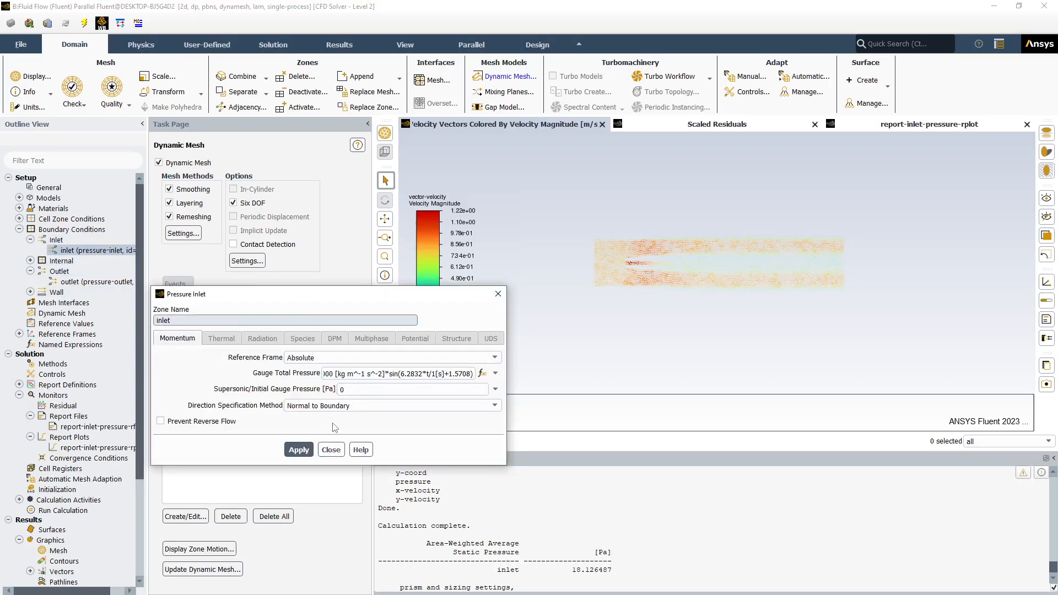
{"action": "left_click", "coordinate": [331, 450]}
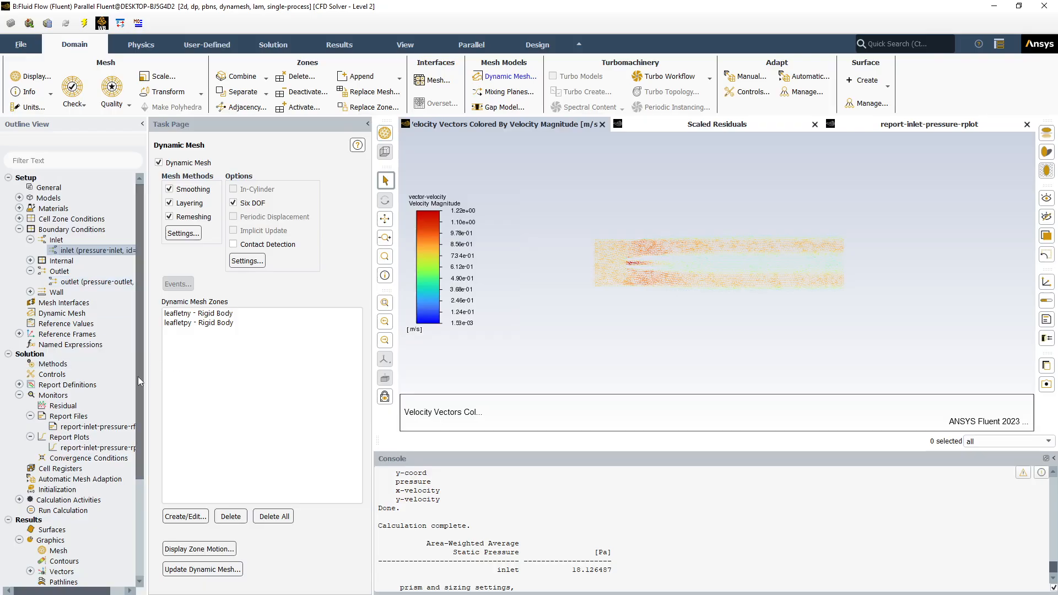
Set the solver time to Transient and check the inlet's pressure settings again
{"action": "left_click", "coordinate": [37, 193]}
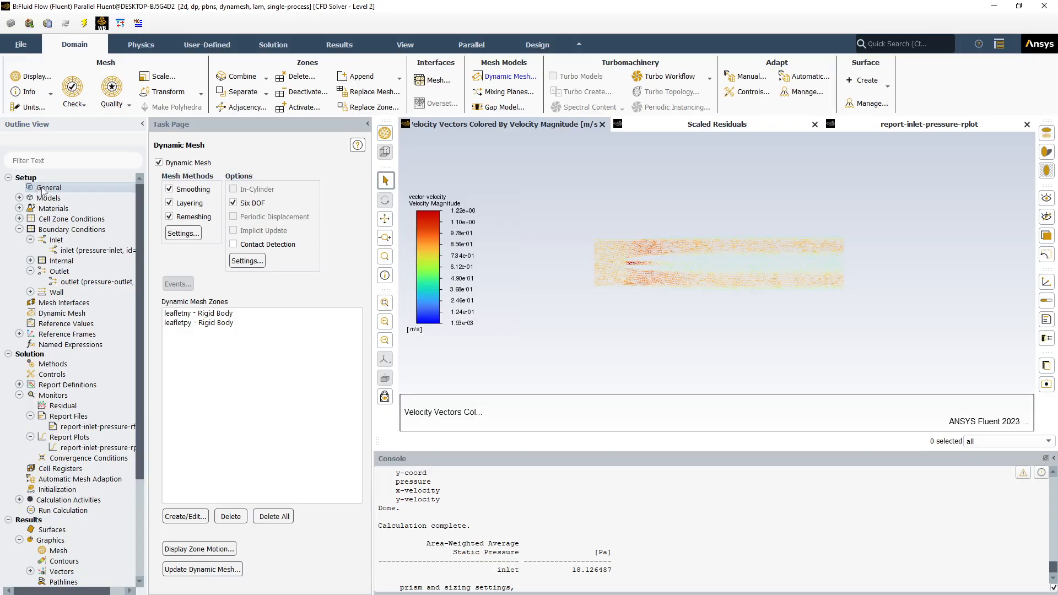
{"action": "double_click", "coordinate": [42, 189]}
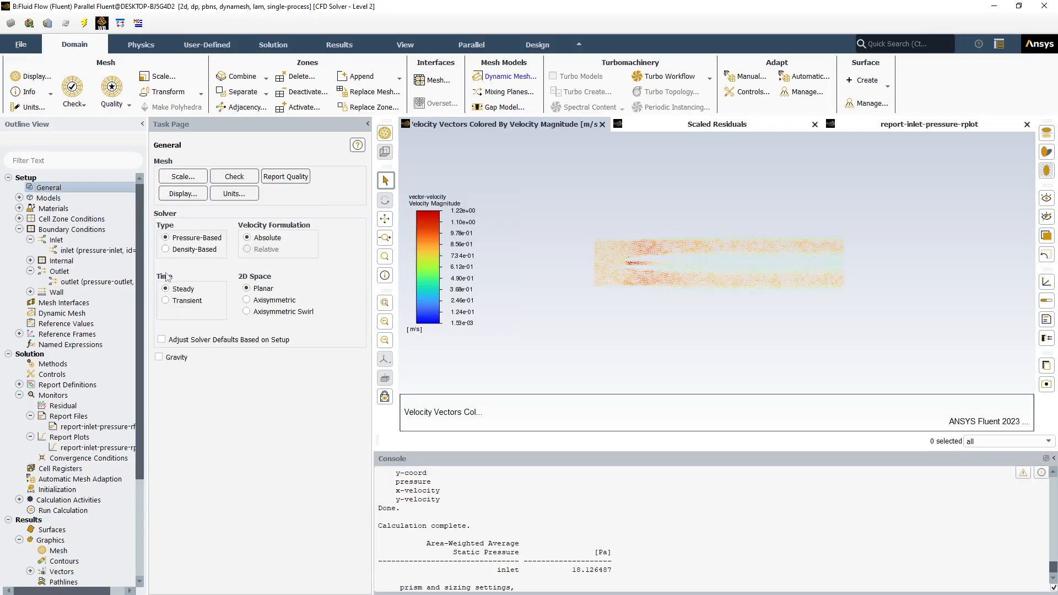
{"action": "left_click", "coordinate": [165, 301]}
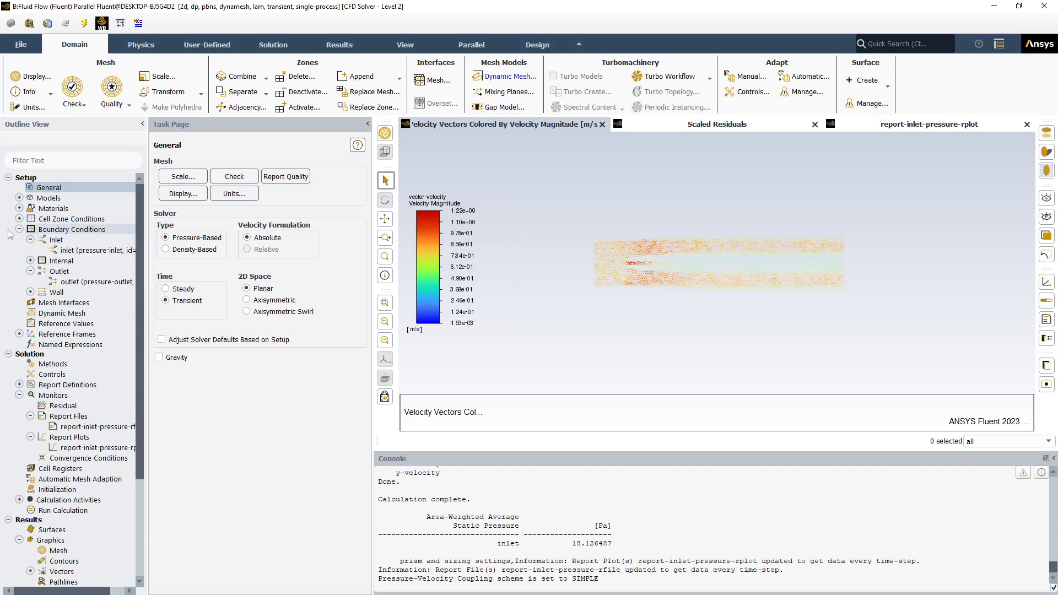
{"action": "double_click", "coordinate": [67, 251]}
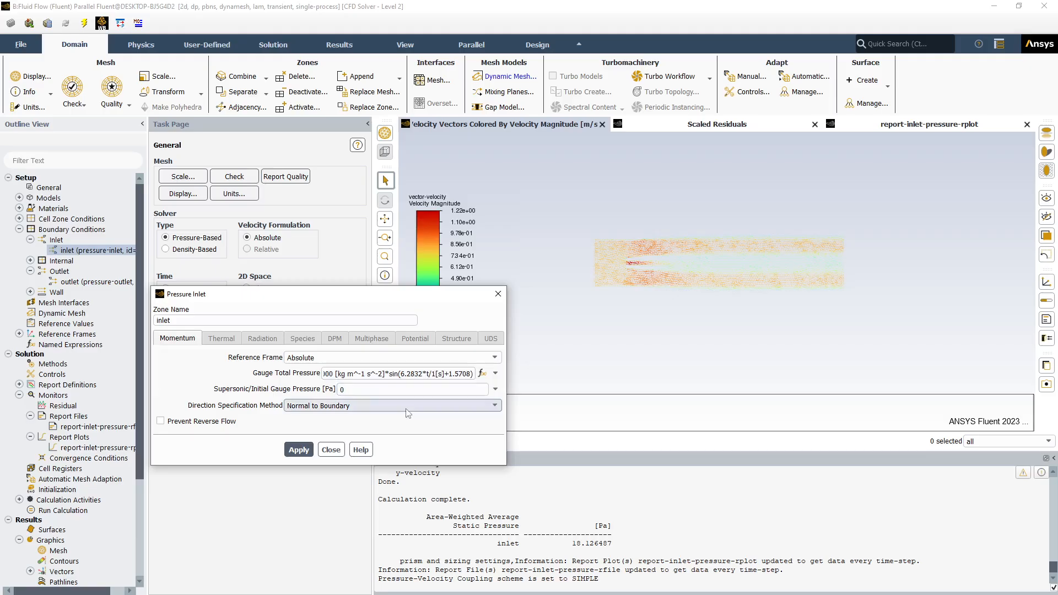
{"action": "left_click", "coordinate": [333, 452]}
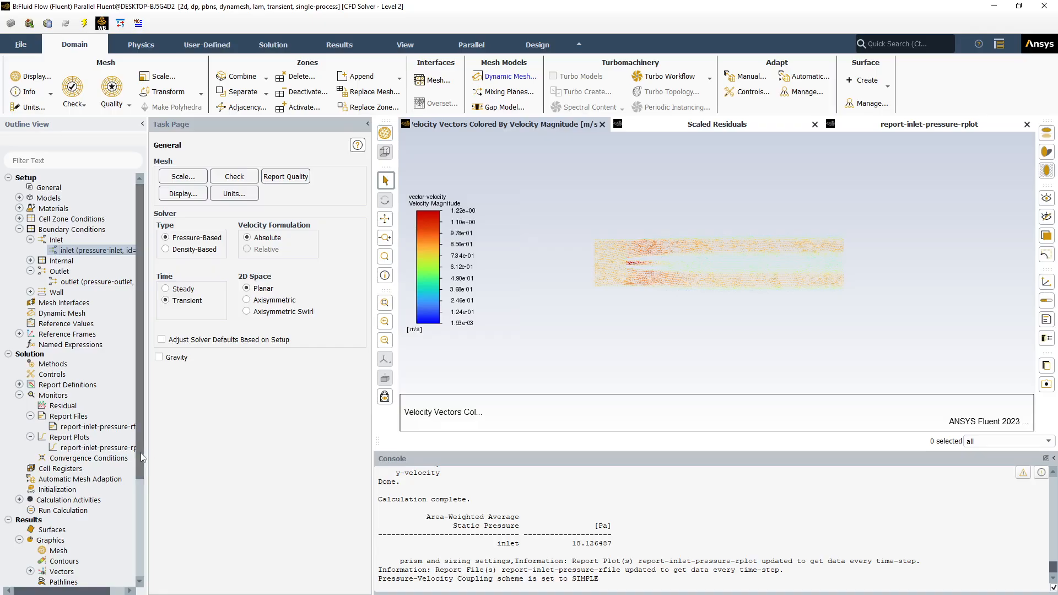
Edit the vector-velocity plot: turn off Auto Range and Auto Scale, and set the color range from 0 to 1.25
{"action": "left_click_drag", "start_coordinate": [142, 458], "coordinate": [143, 549]}
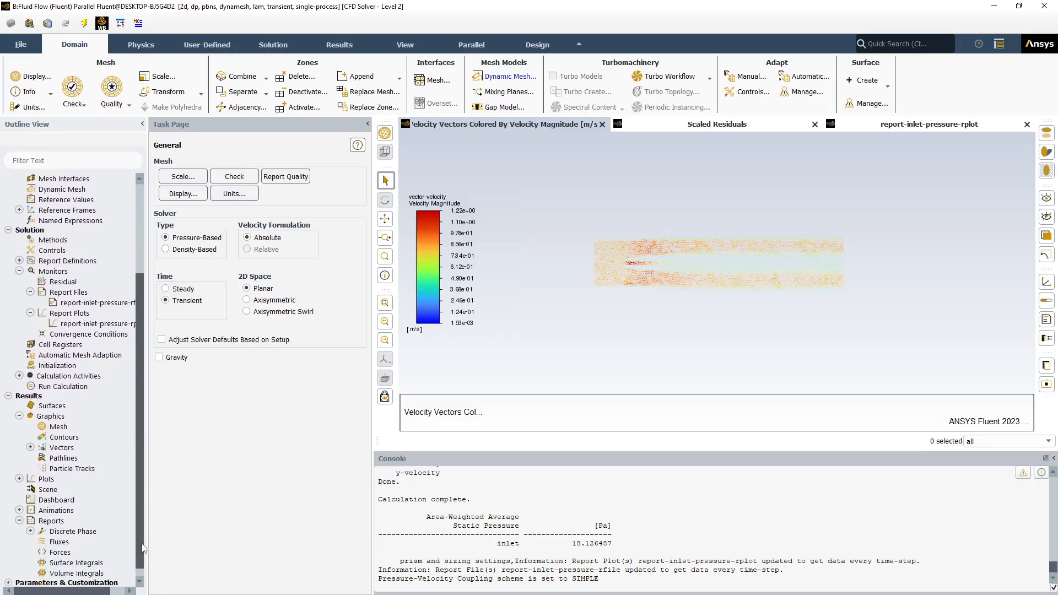
{"action": "left_click", "coordinate": [138, 582]}
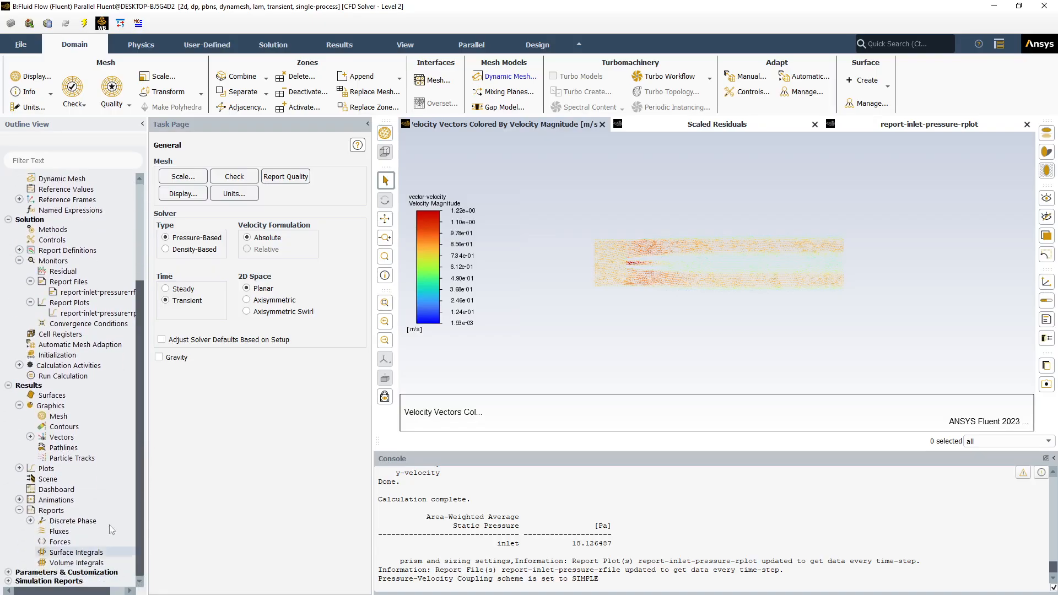
{"action": "left_click", "coordinate": [30, 436]}
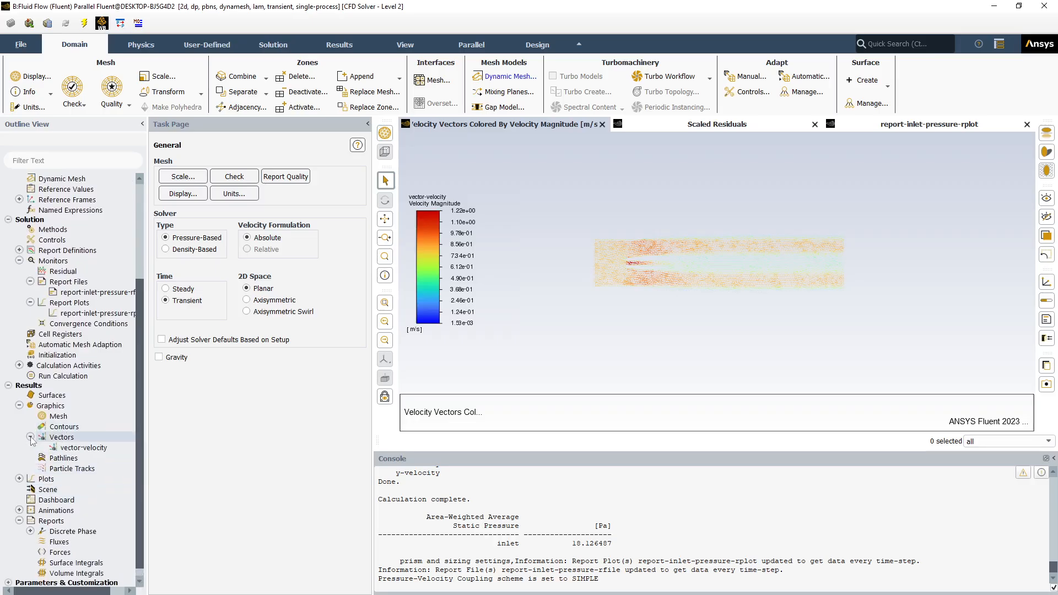
{"action": "left_click", "coordinate": [72, 451]}
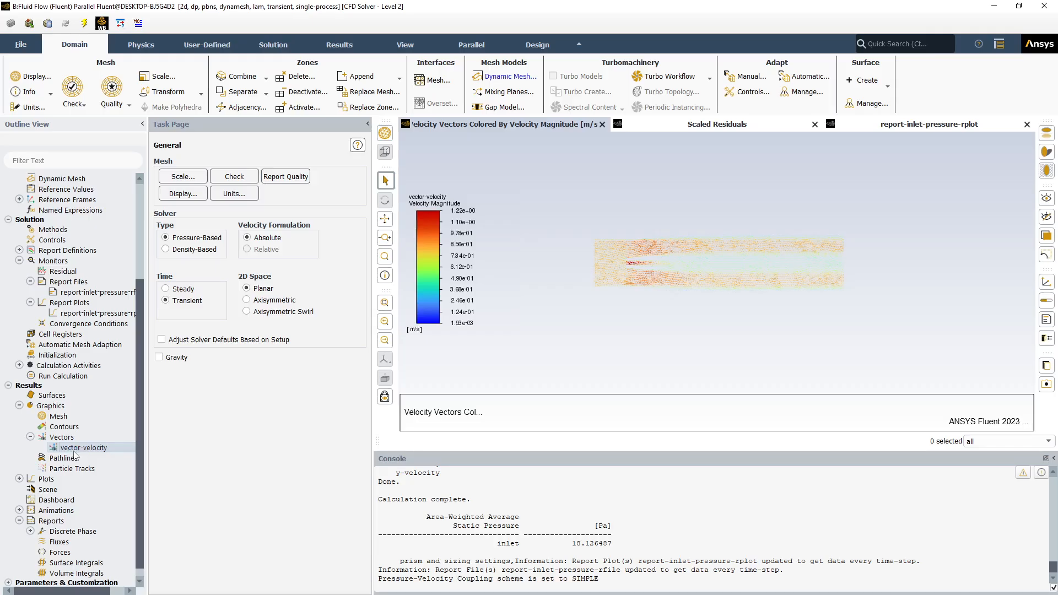
{"action": "double_click", "coordinate": [75, 453]}
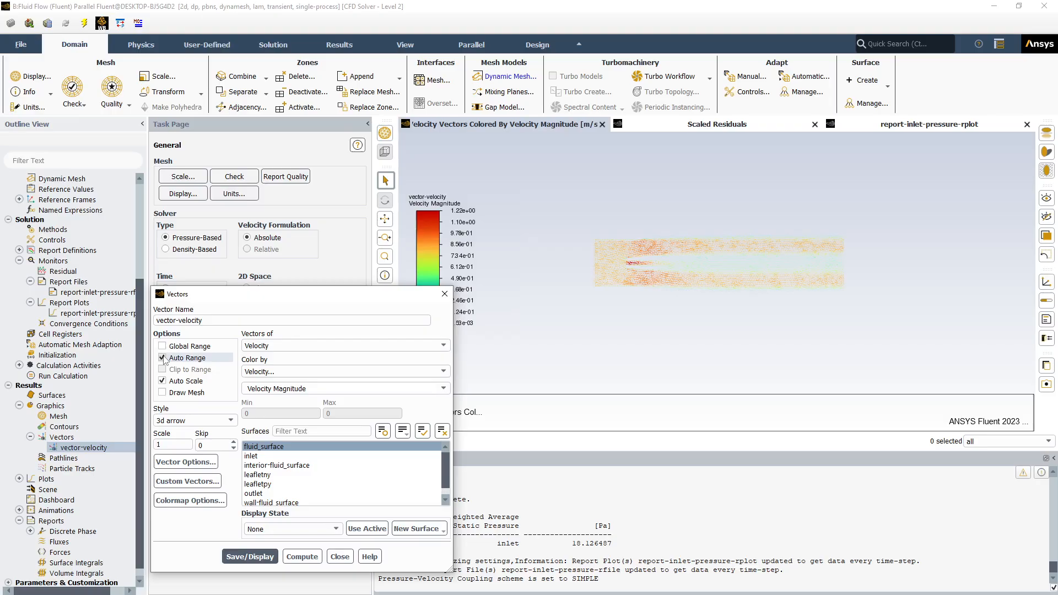
{"action": "left_click", "coordinate": [162, 357]}
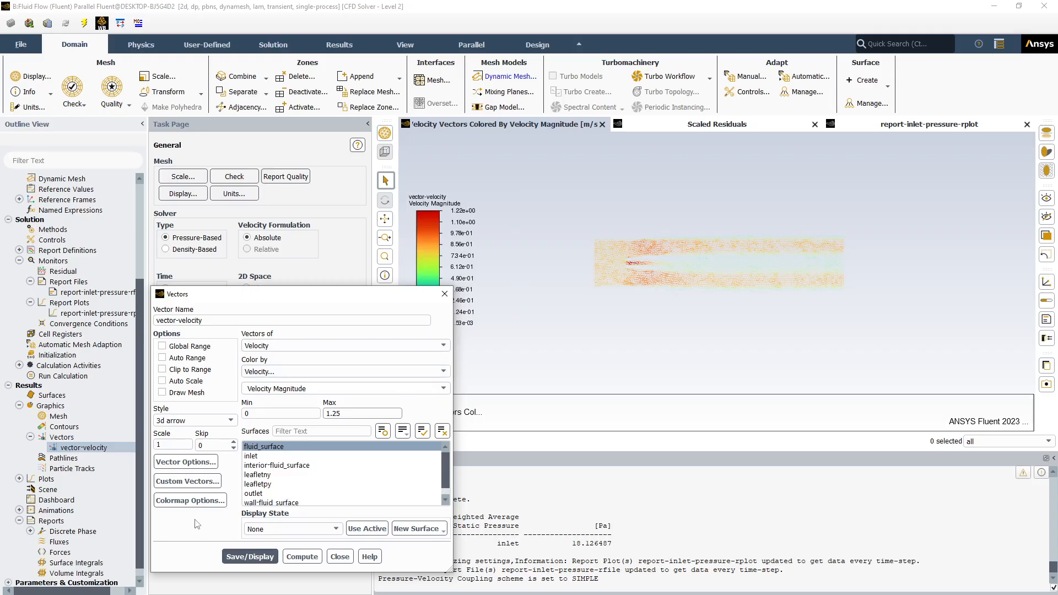
Set the vector scale of vector-velocity to .003
{"action": "left_click", "coordinate": [163, 445]}
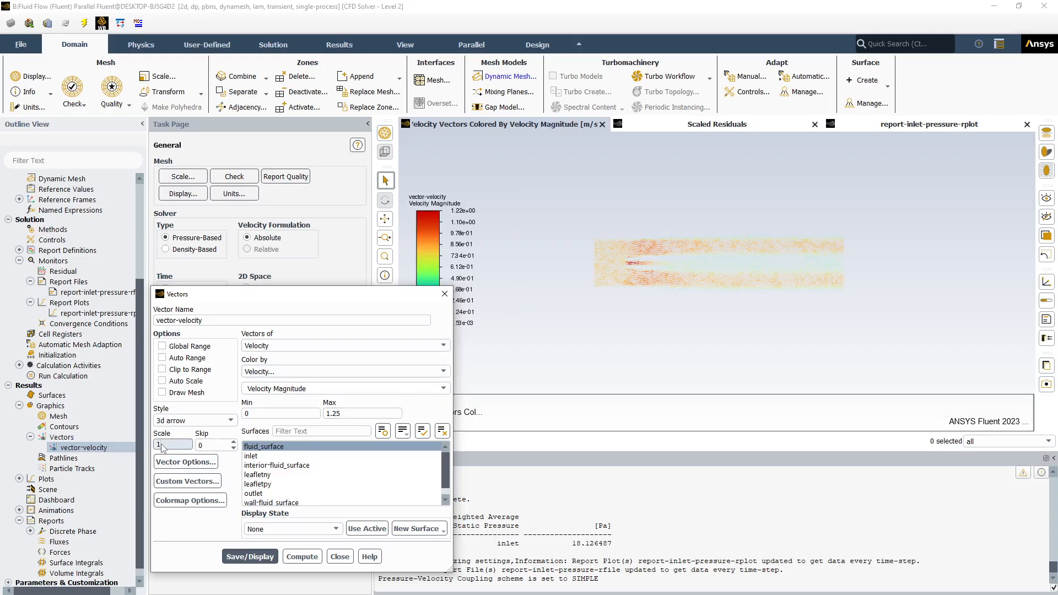
{"action": "double_click", "coordinate": [162, 444]}
{"action": "type", "text": ".003"}
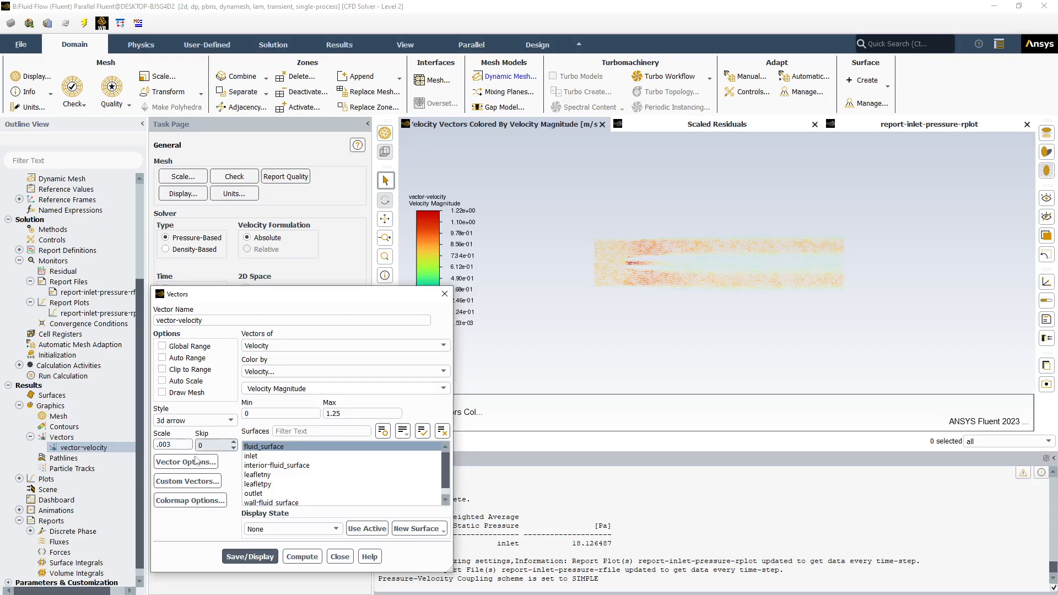
Set the vector-velocity colormap alignment to Bottom, apply it, and close the colormap options
{"action": "left_click", "coordinate": [184, 503]}
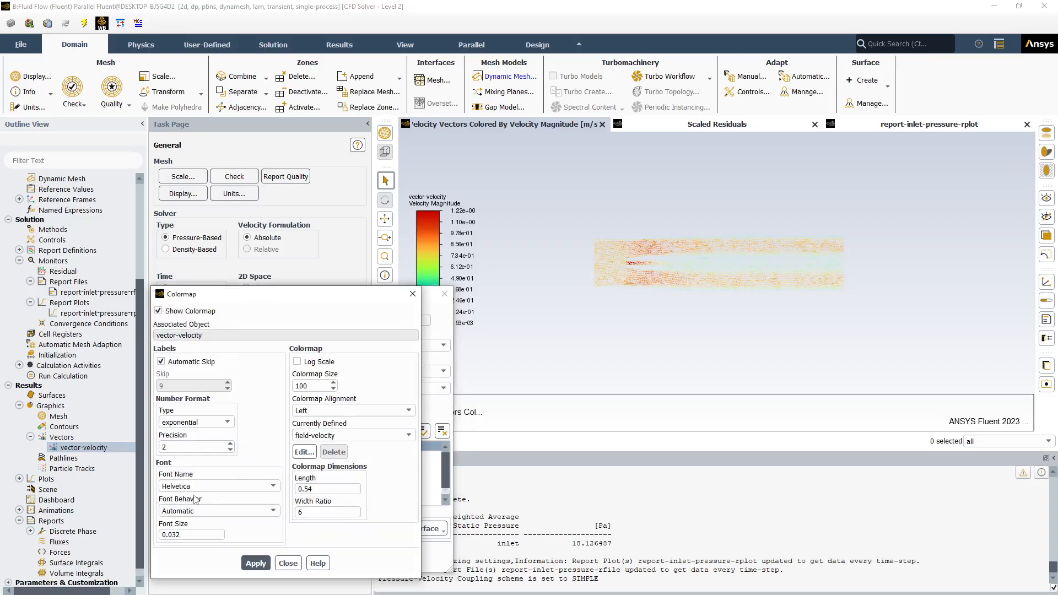
{"action": "left_click", "coordinate": [411, 411]}
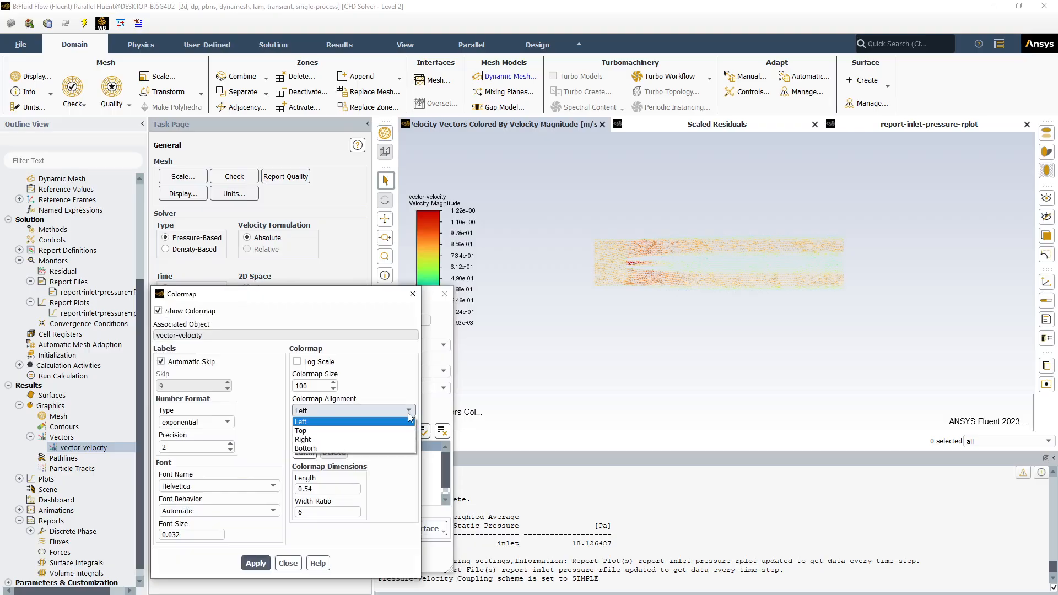
{"action": "left_click", "coordinate": [387, 448]}
{"action": "left_click", "coordinate": [256, 563]}
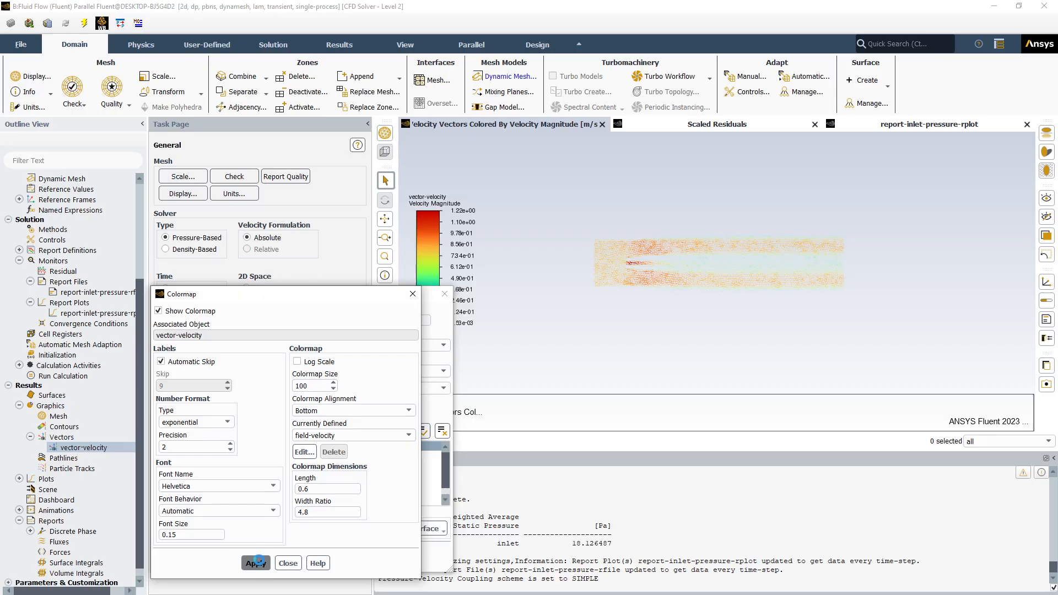
{"action": "left_click", "coordinate": [289, 563]}
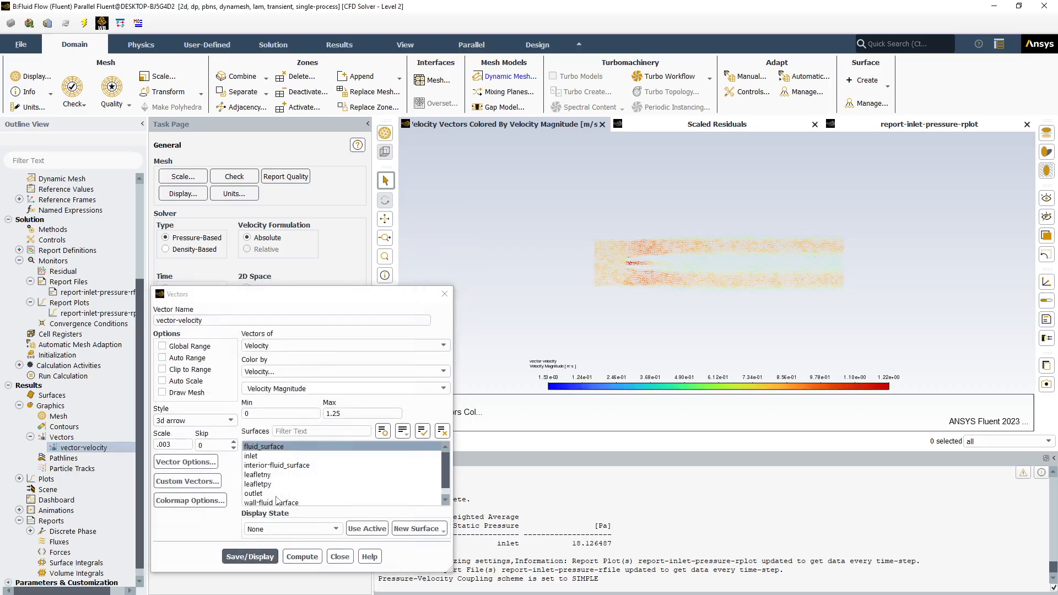
Set the colormap length of vector-velocity to 1, apply it, and close the colormap options
{"action": "left_click", "coordinate": [190, 500]}
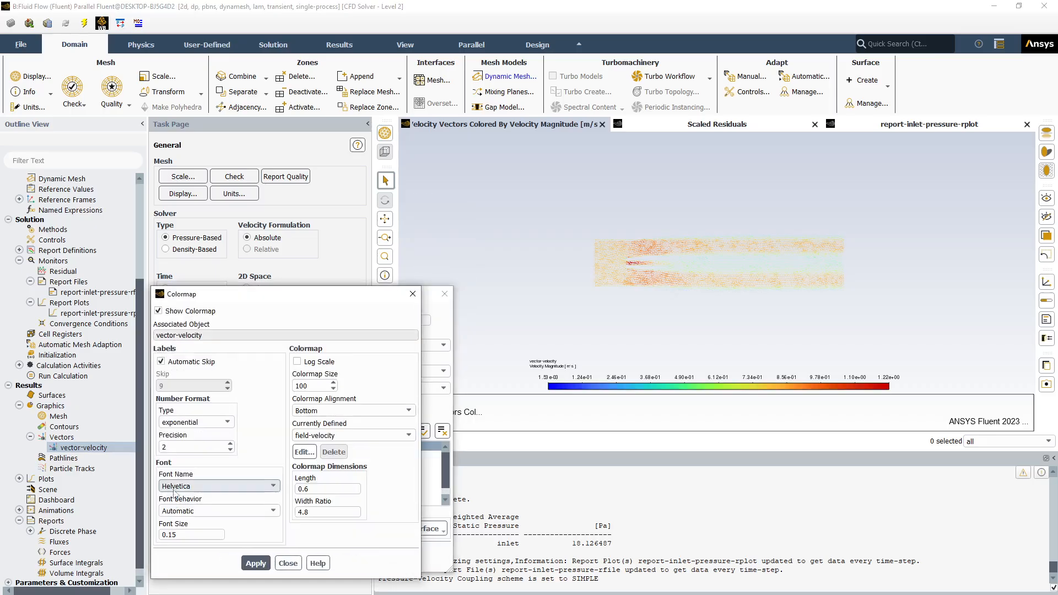
{"action": "double_click", "coordinate": [311, 490]}
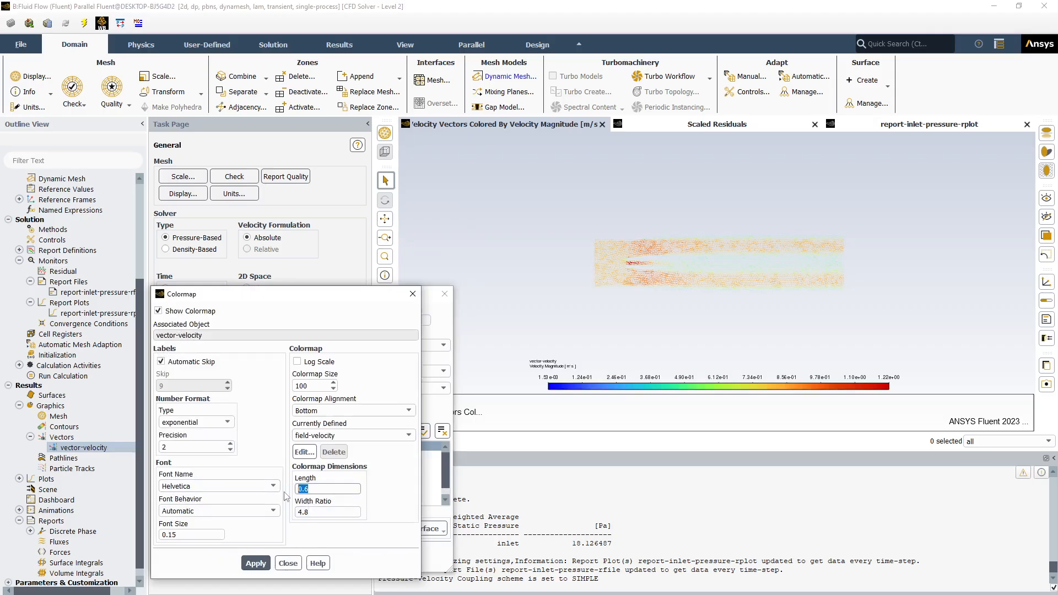
{"action": "type", "text": "1"}
{"action": "left_click", "coordinate": [255, 563]}
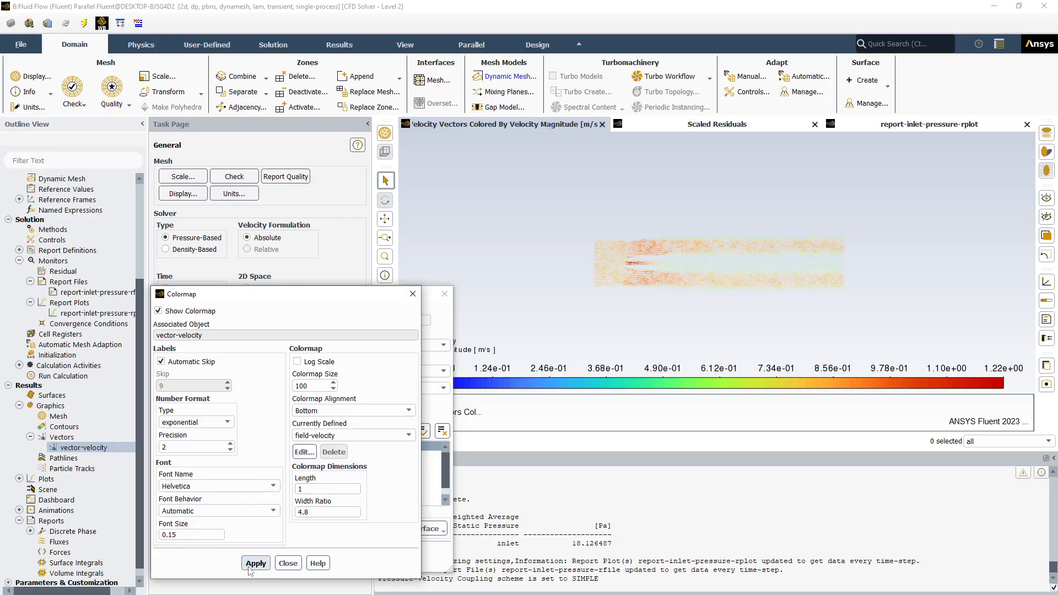
{"action": "left_click", "coordinate": [291, 563]}
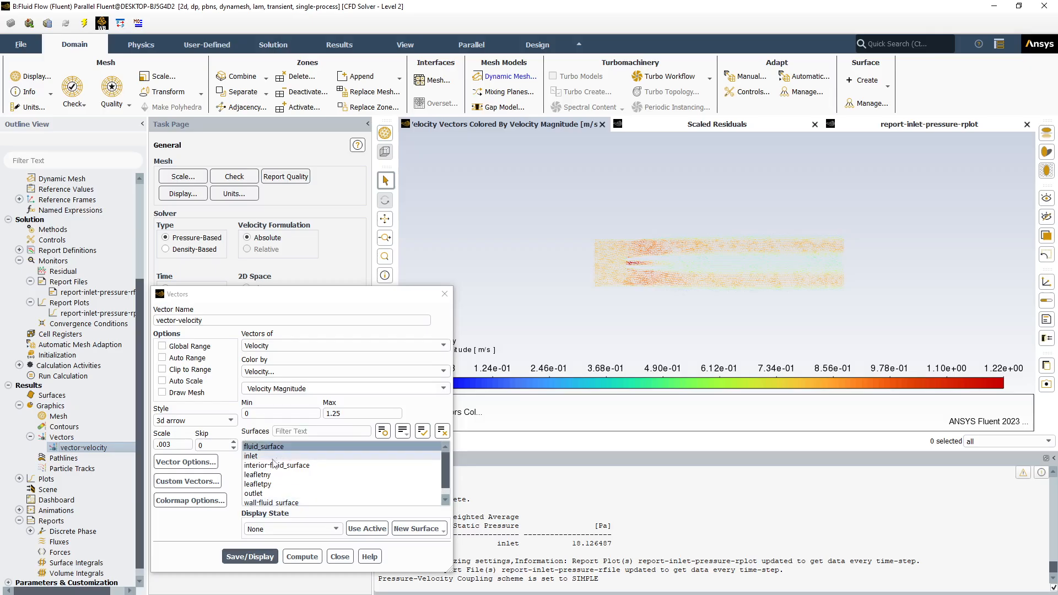
Set the vector style of vector-velocity to filled-arrow
{"action": "left_click", "coordinate": [231, 421]}
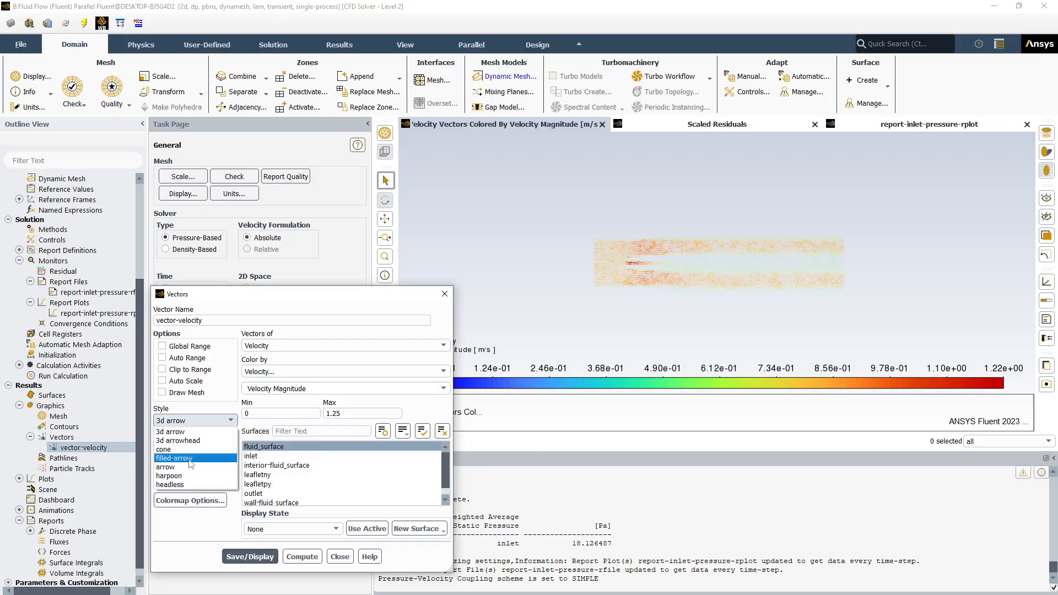
{"action": "left_click", "coordinate": [190, 459]}
{"action": "left_click", "coordinate": [244, 558]}
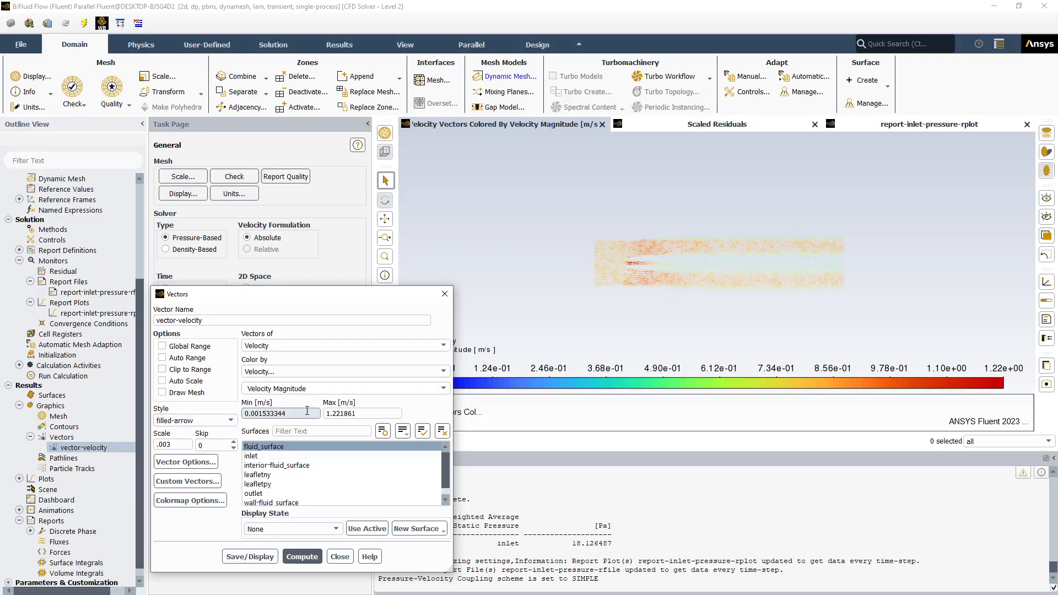
Set the vector-velocity color range from 0 to 1.25 m/s, save and display the plot, and close its settings
{"action": "double_click", "coordinate": [285, 413]}
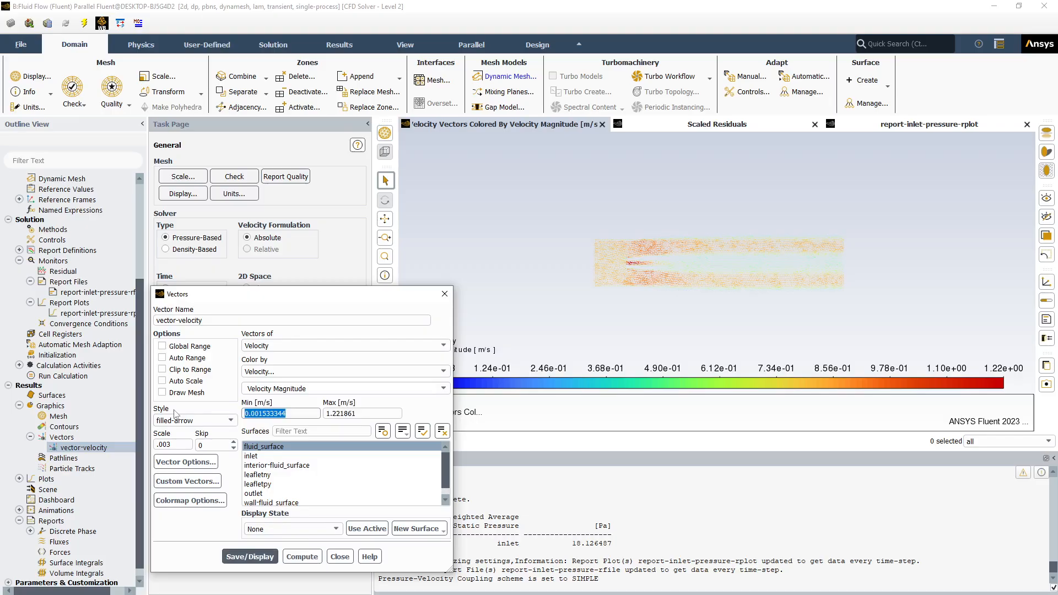
{"action": "type", "text": "0"}
{"action": "double_click", "coordinate": [347, 413]}
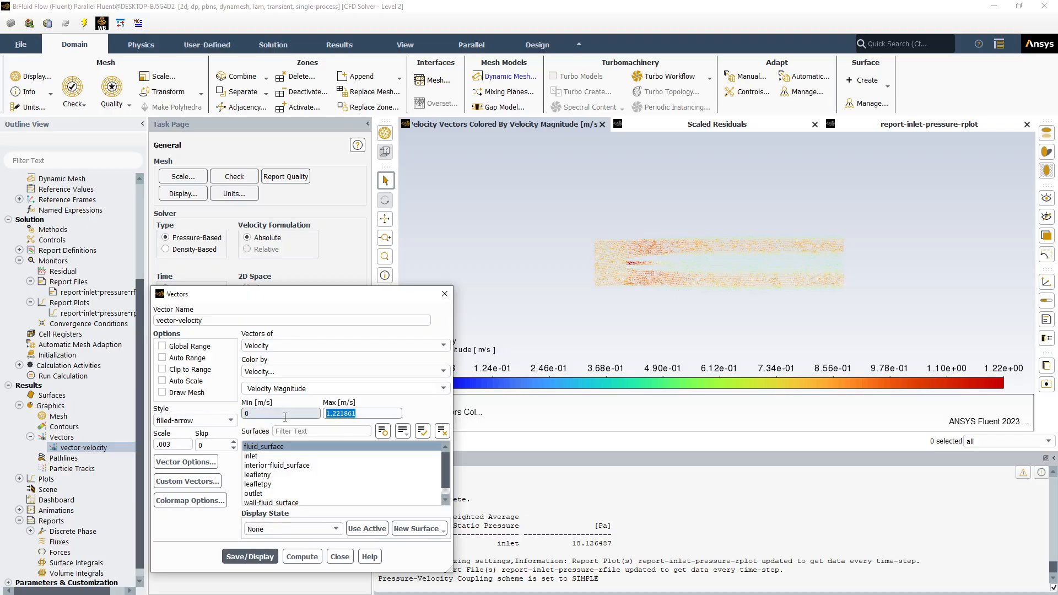
{"action": "type", "text": "1.25"}
{"action": "left_click", "coordinate": [251, 557]}
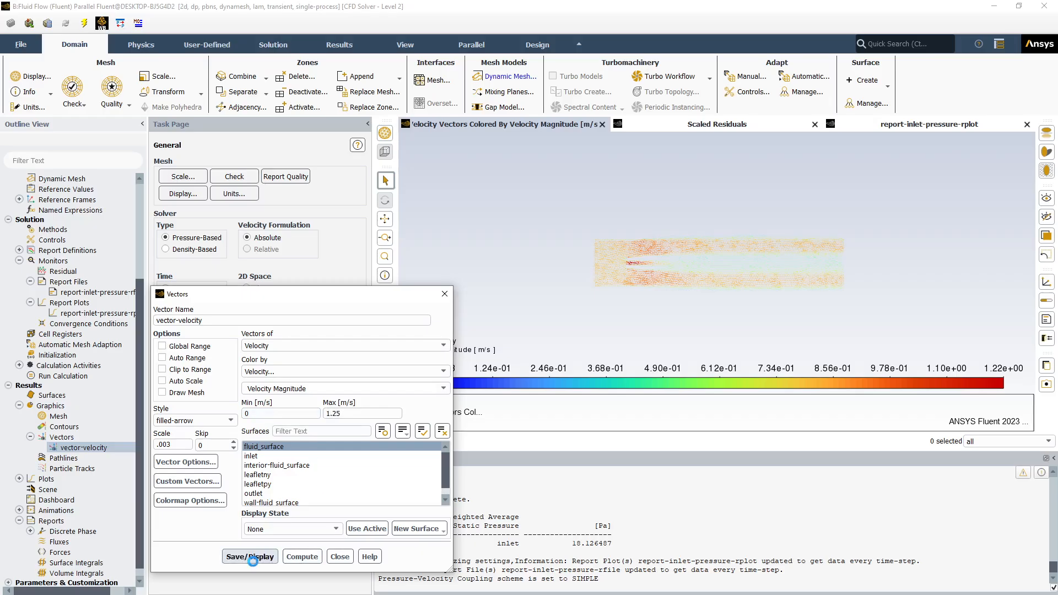
{"action": "left_click", "coordinate": [348, 556]}
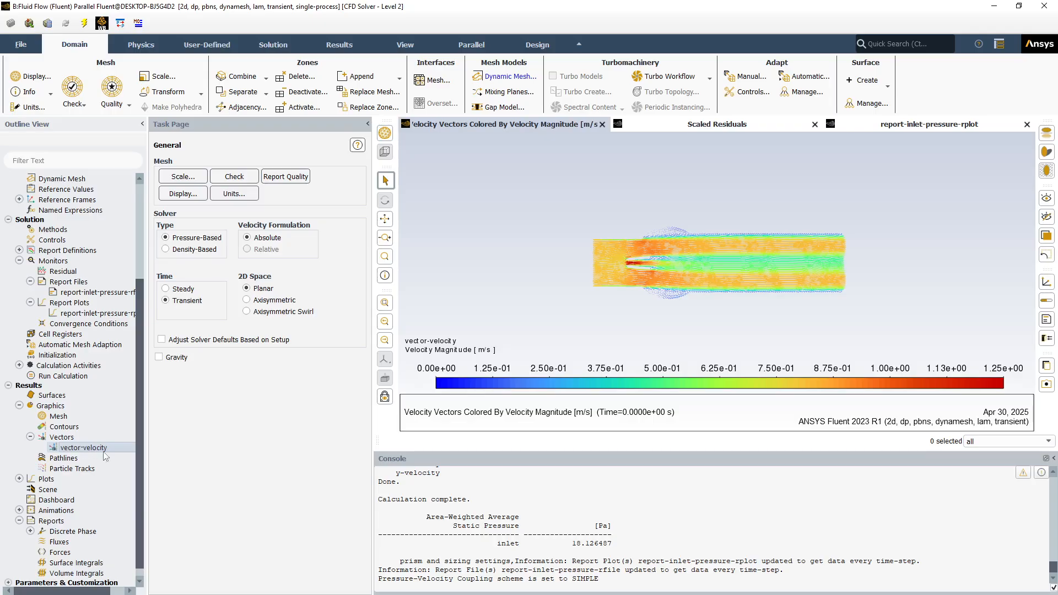
Create a new solution animation under Calculation Activities and name it animation-velocity
{"action": "scroll", "coordinate": [137, 482], "scroll_direction": "down", "scroll_amount": 1}
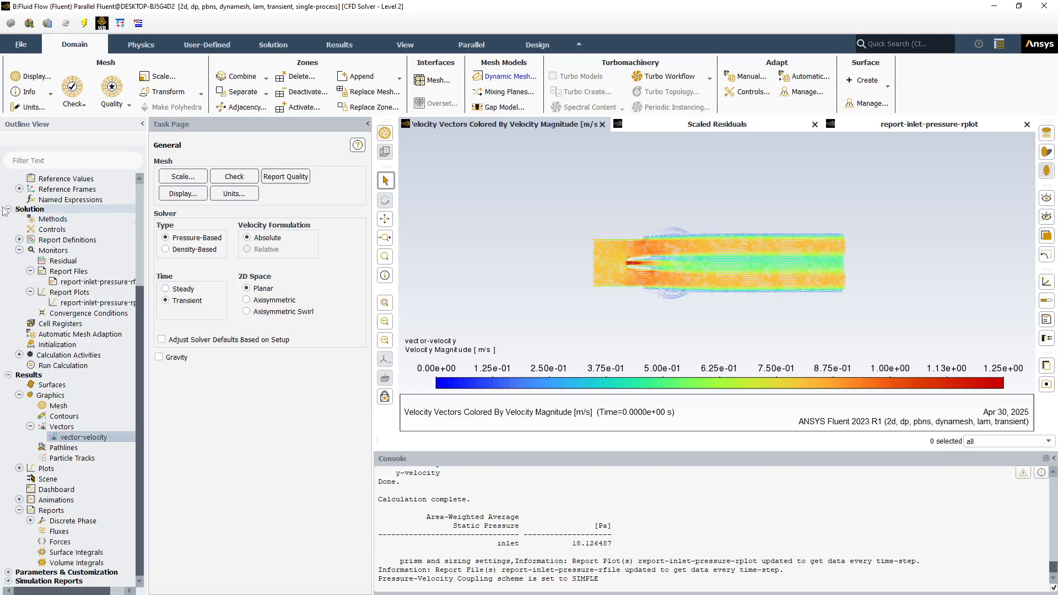
{"action": "left_click", "coordinate": [20, 355]}
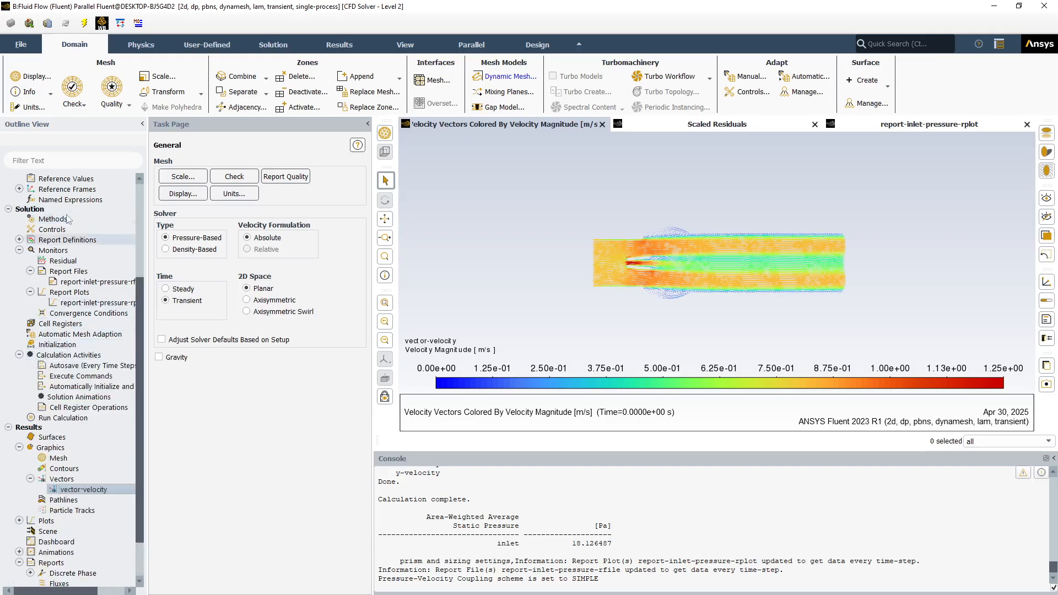
{"action": "right_click", "coordinate": [70, 398]}
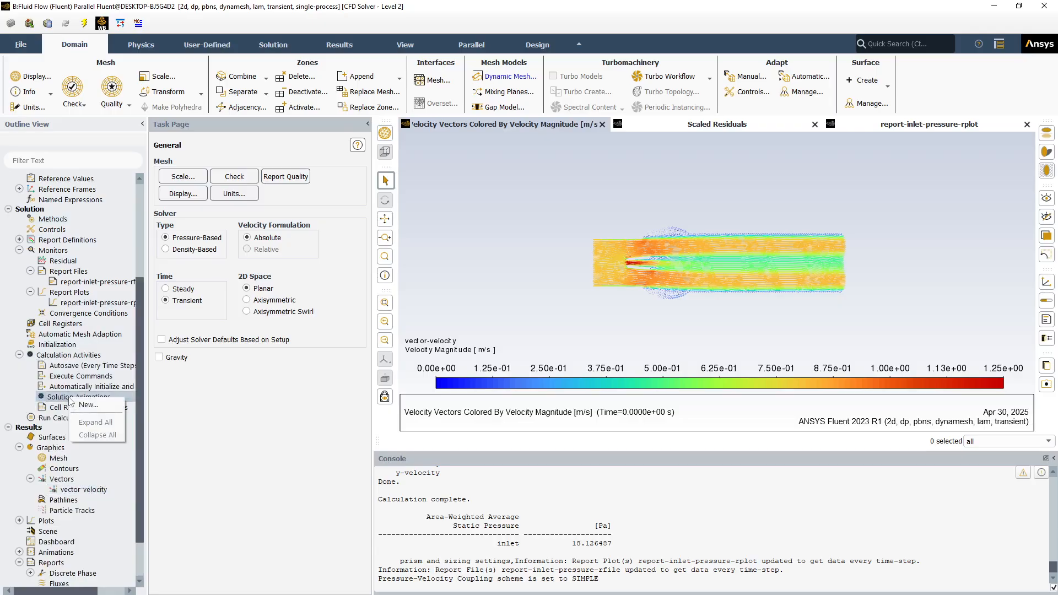
{"action": "left_click", "coordinate": [91, 407]}
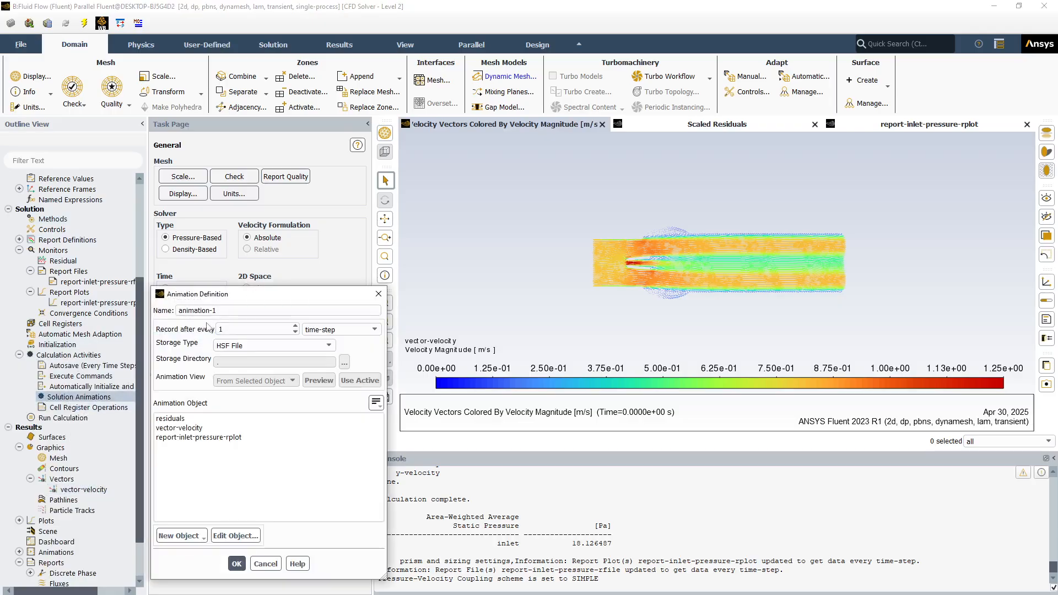
{"action": "left_click", "coordinate": [219, 311]}
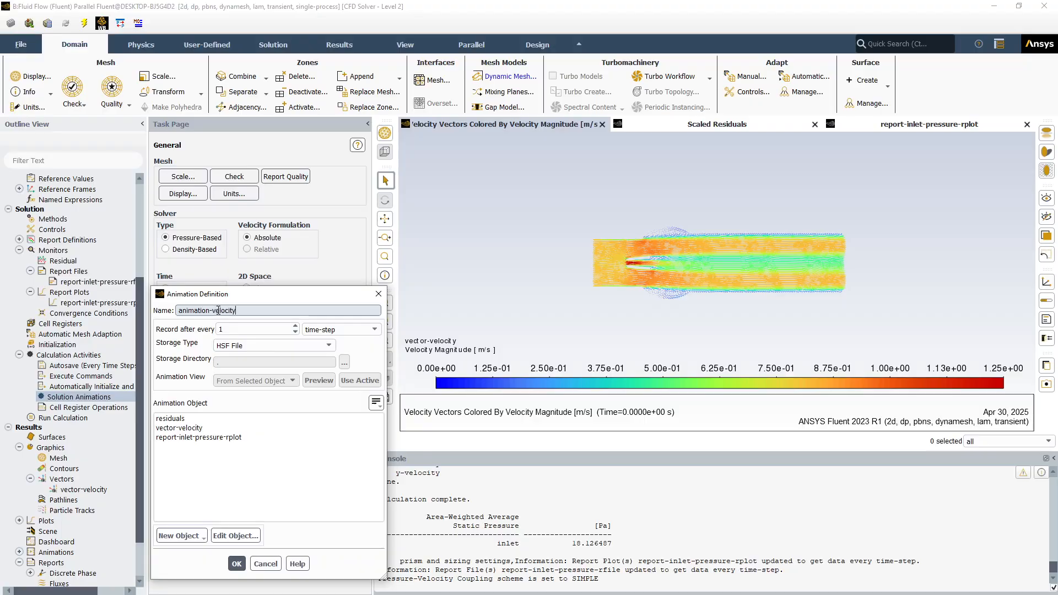
{"action": "left_click", "coordinate": [244, 329]}
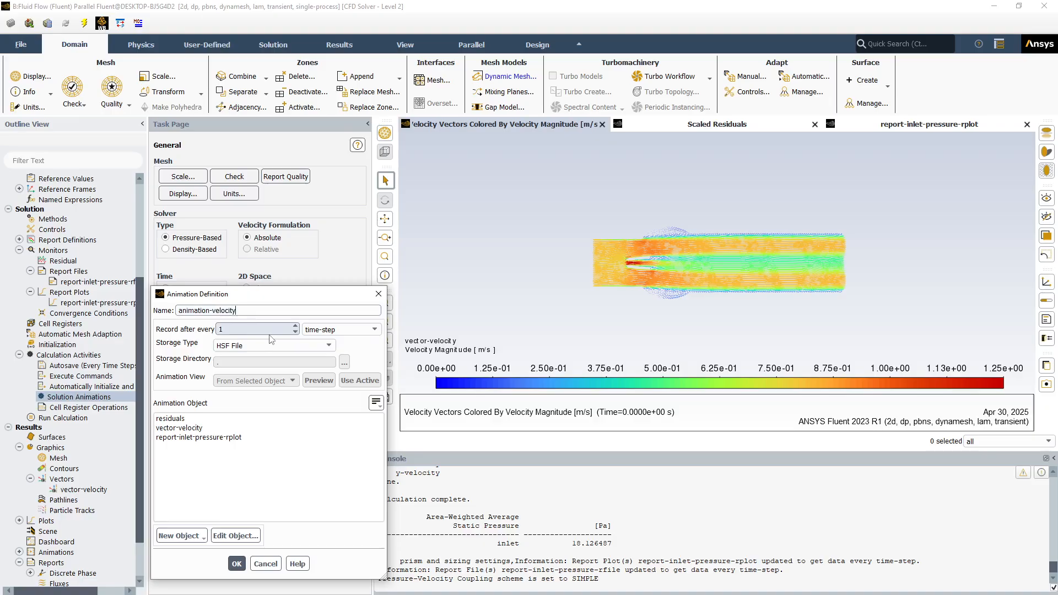
Record the animation every .002 s of flow-time with vector-velocity as the animation object, and confirm the definition
{"action": "left_click", "coordinate": [374, 330]}
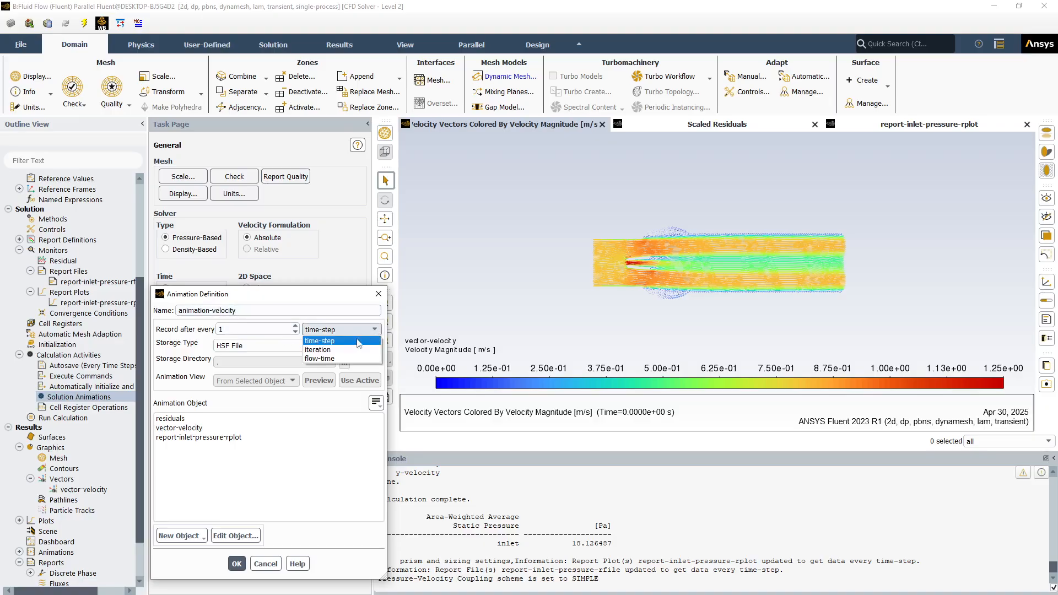
{"action": "left_click", "coordinate": [347, 359]}
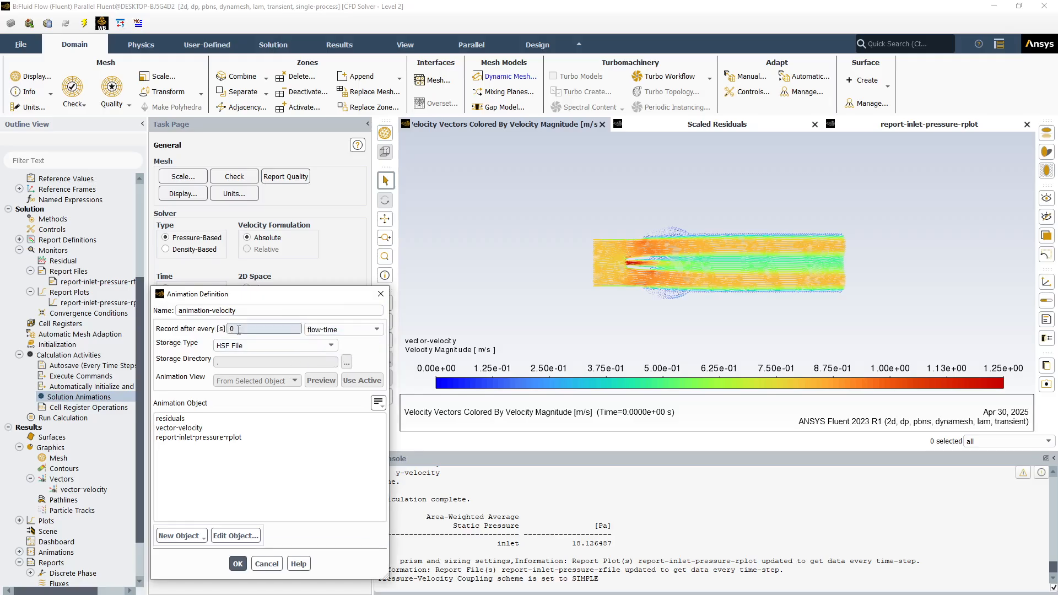
{"action": "left_click_drag", "start_coordinate": [239, 330], "coordinate": [217, 329]}
{"action": "type", "text": ".002"}
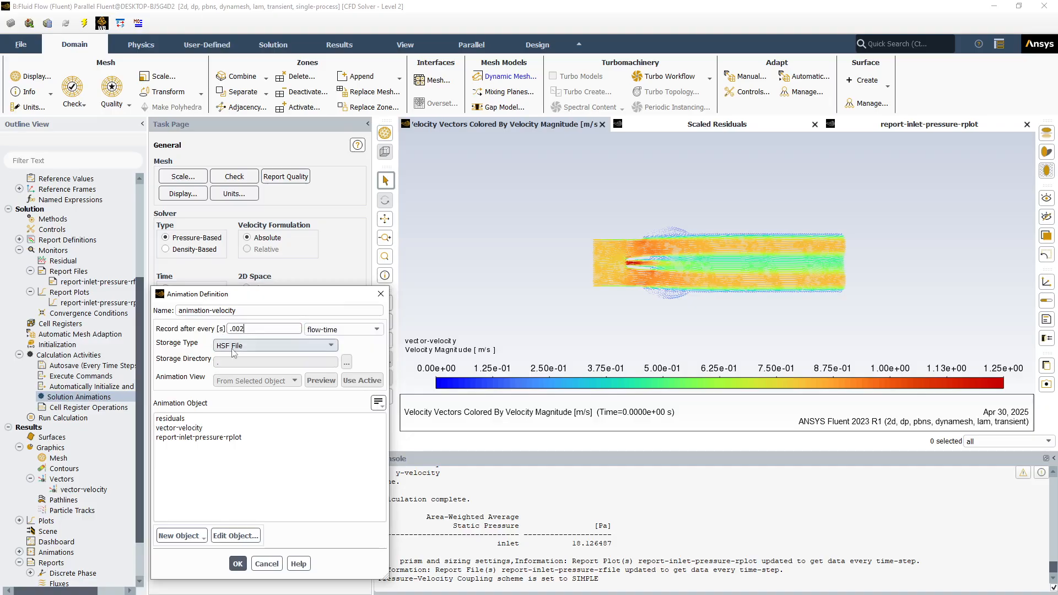
{"action": "left_click", "coordinate": [185, 429]}
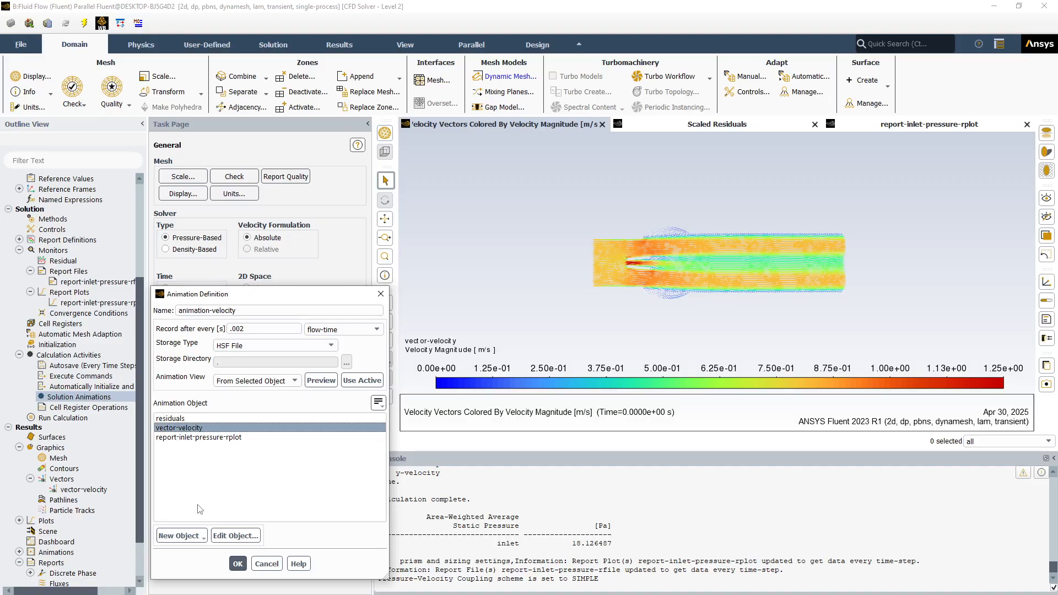
{"action": "left_click", "coordinate": [237, 564]}
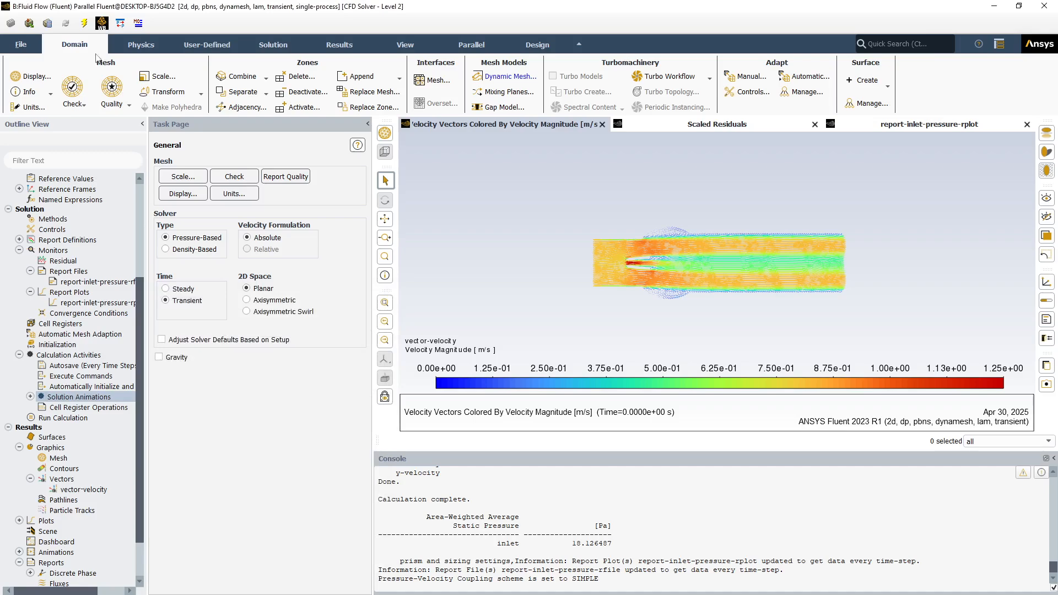
Enlarge the vector plot to fill the graphics window, save that view as view-0, and apply it
{"action": "left_click", "coordinate": [404, 47]}
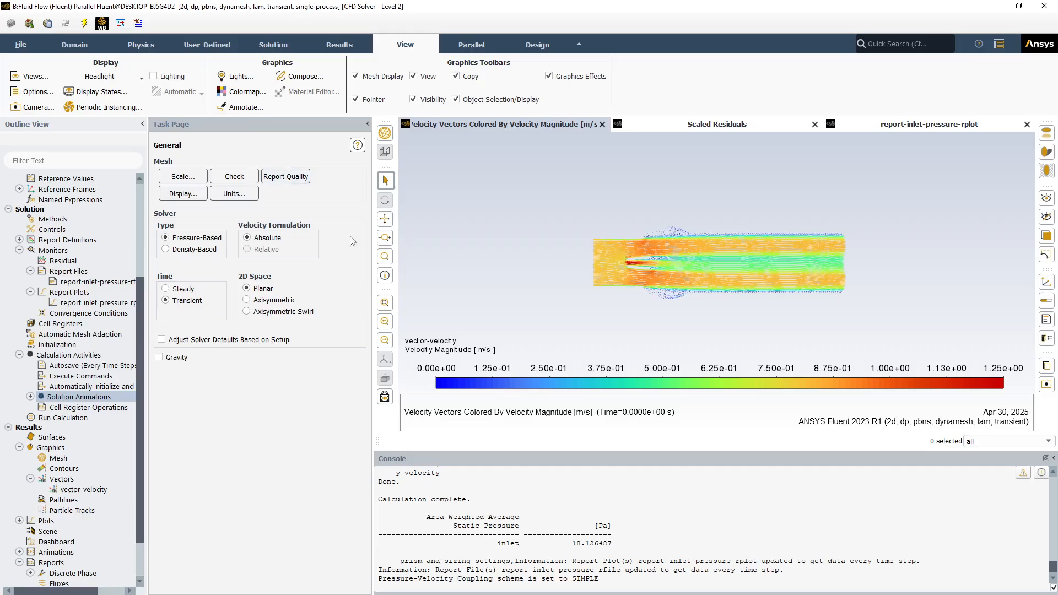
{"action": "scroll", "coordinate": [725, 270], "scroll_direction": "up", "scroll_amount": 2}
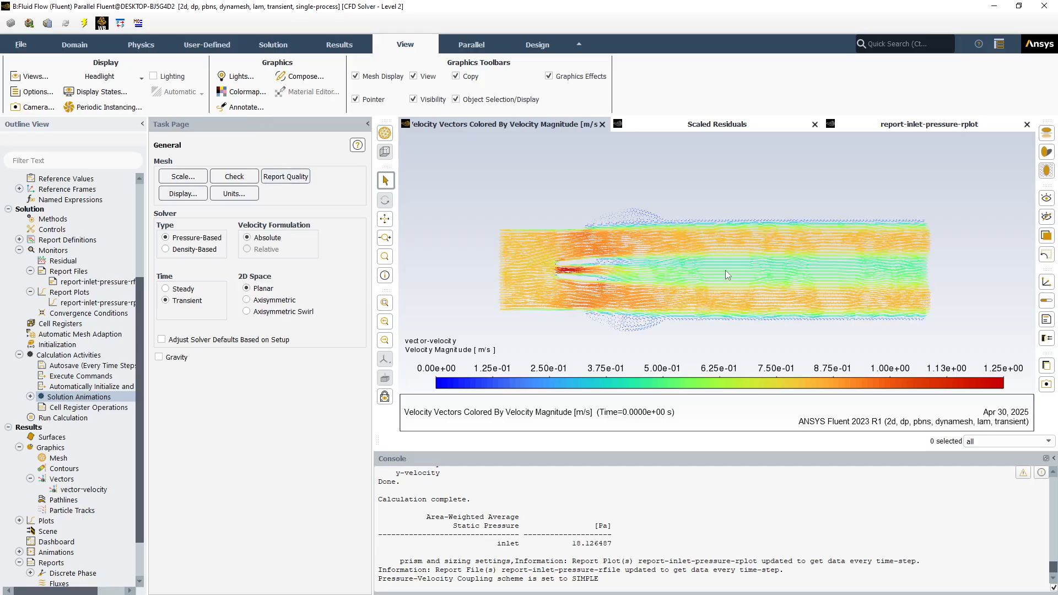
{"action": "scroll", "coordinate": [686, 335], "scroll_direction": "up", "scroll_amount": 1}
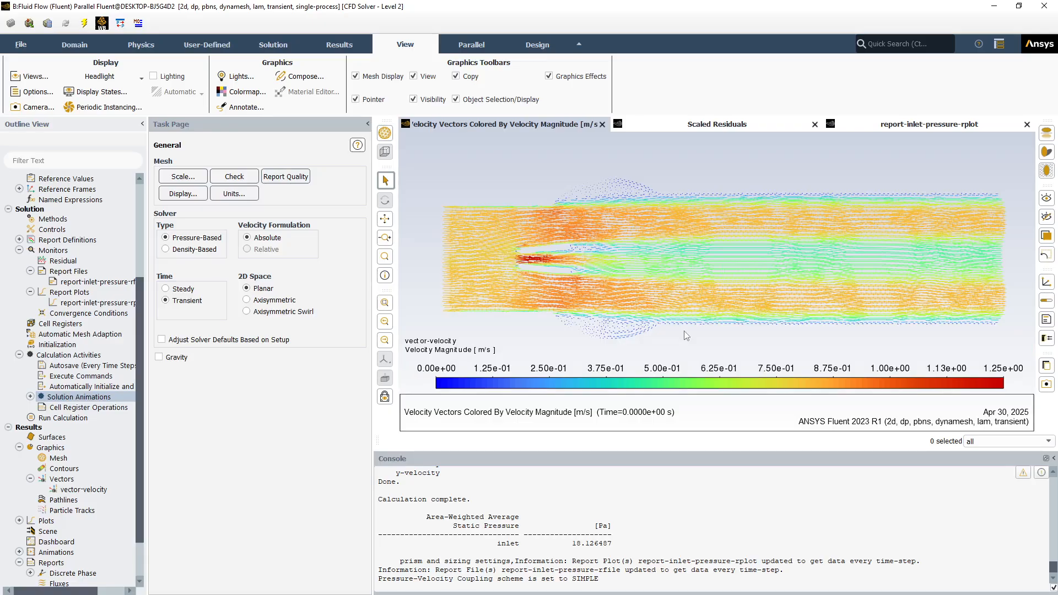
{"action": "scroll", "coordinate": [686, 335], "scroll_direction": "up", "scroll_amount": 1}
{"action": "scroll", "coordinate": [685, 332], "scroll_direction": "down", "scroll_amount": 1}
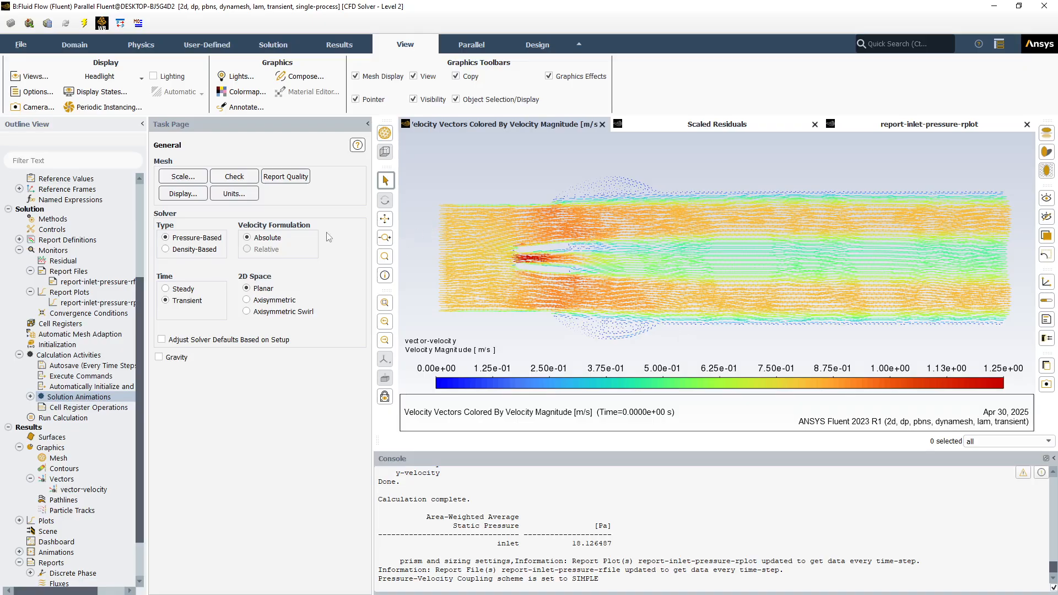
{"action": "left_click", "coordinate": [22, 77]}
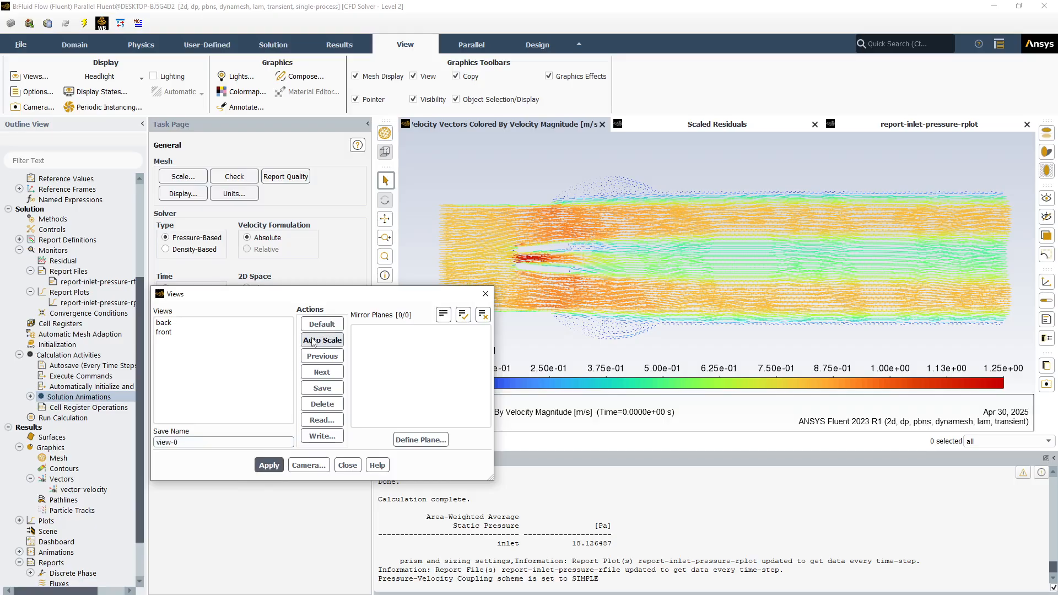
{"action": "left_click", "coordinate": [319, 388]}
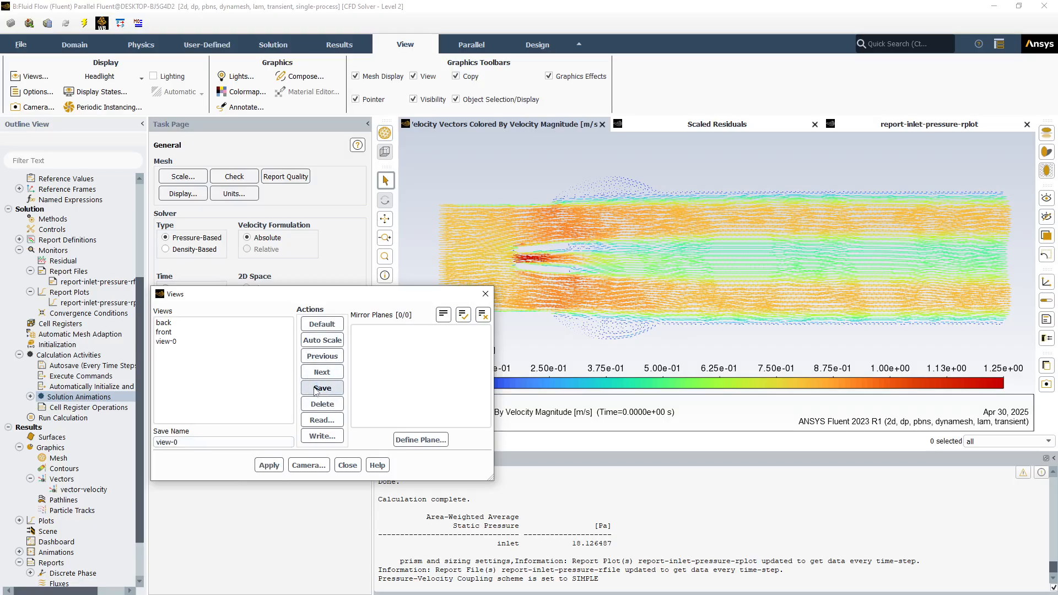
{"action": "left_click", "coordinate": [163, 341]}
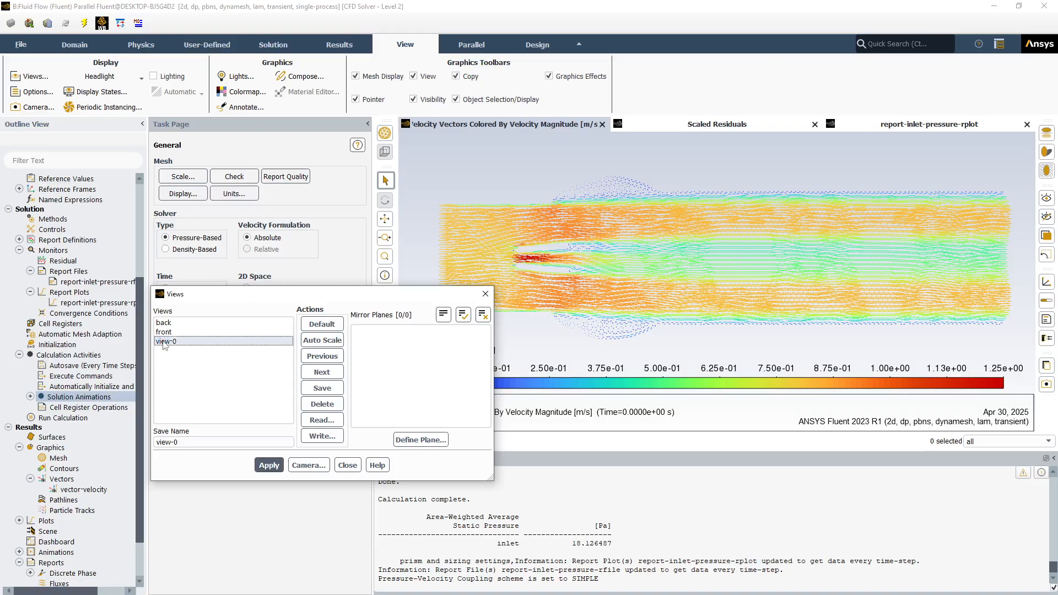
{"action": "left_click", "coordinate": [269, 466]}
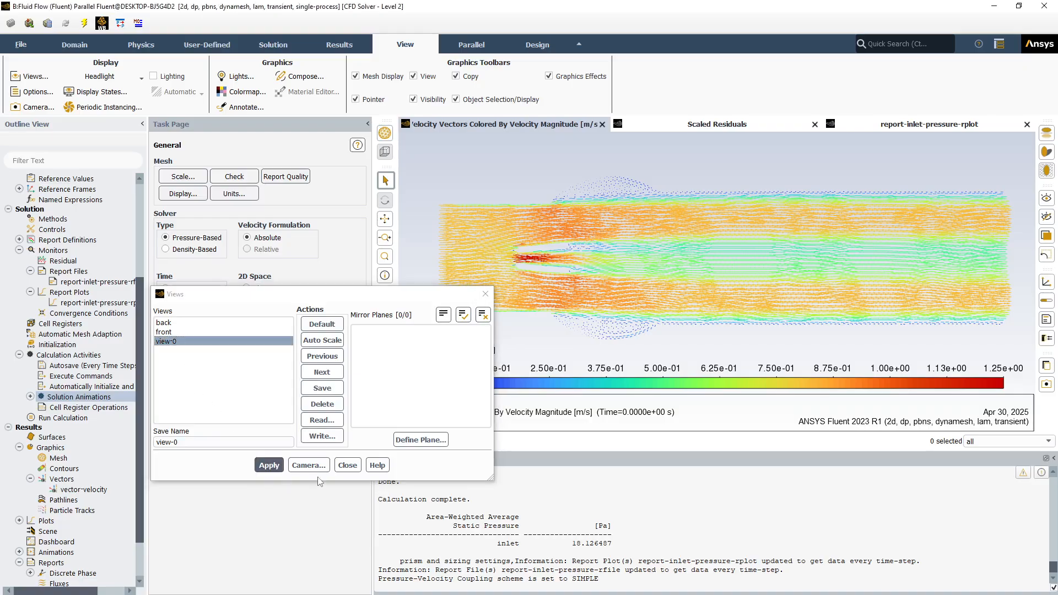
{"action": "left_click", "coordinate": [347, 466]}
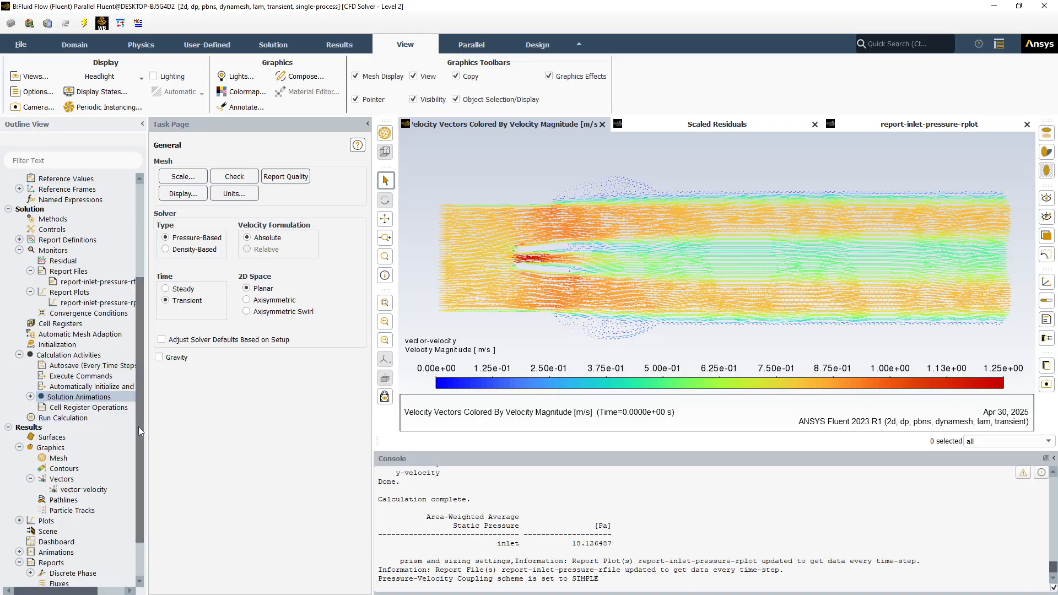
Check the animation-velocity entry under Solution Animations
{"action": "scroll", "coordinate": [138, 427], "scroll_direction": "down", "scroll_amount": 2}
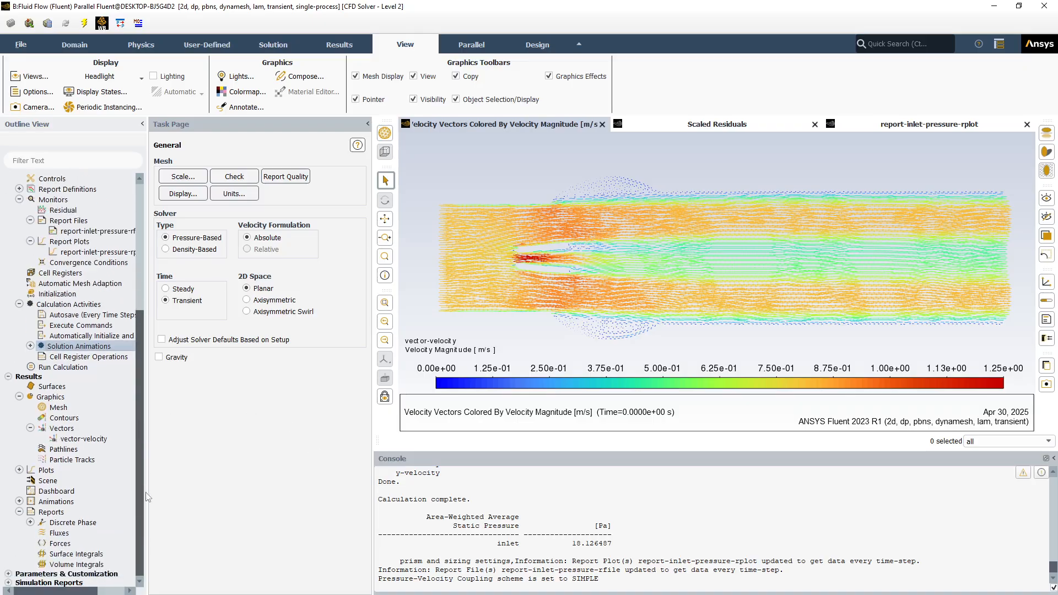
{"action": "left_click", "coordinate": [30, 346]}
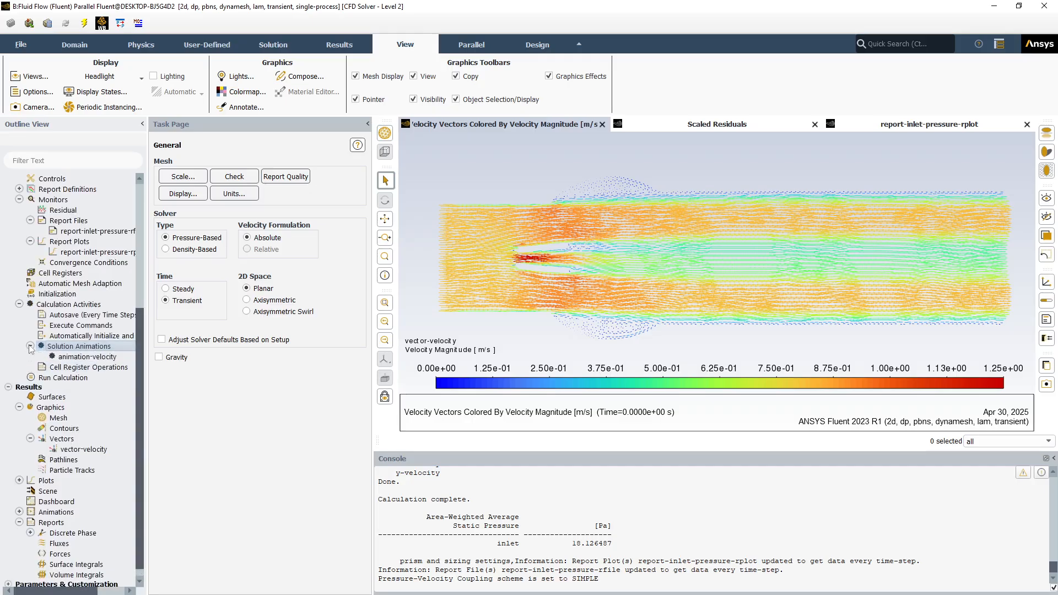
{"action": "left_click", "coordinate": [69, 357]}
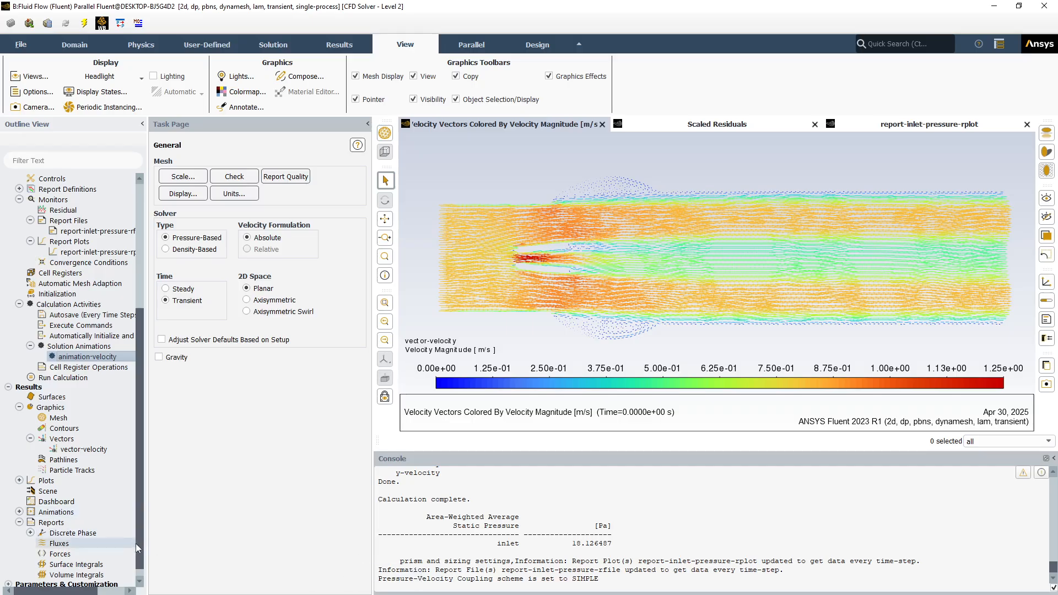
Set the number of time steps to 1500 in the Run Calculation settings
{"action": "left_click", "coordinate": [140, 580]}
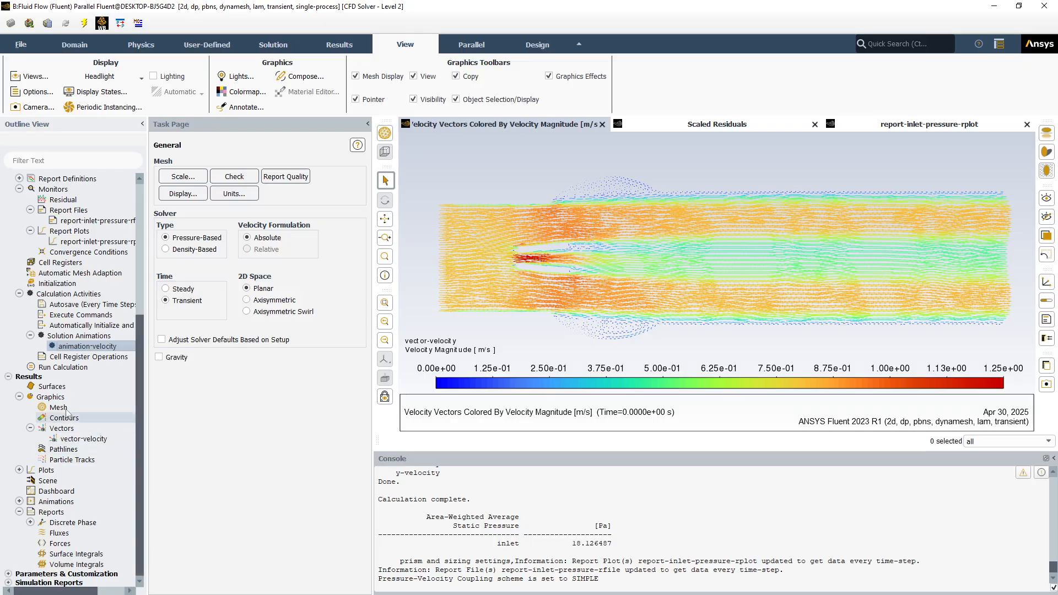
{"action": "left_click", "coordinate": [49, 368]}
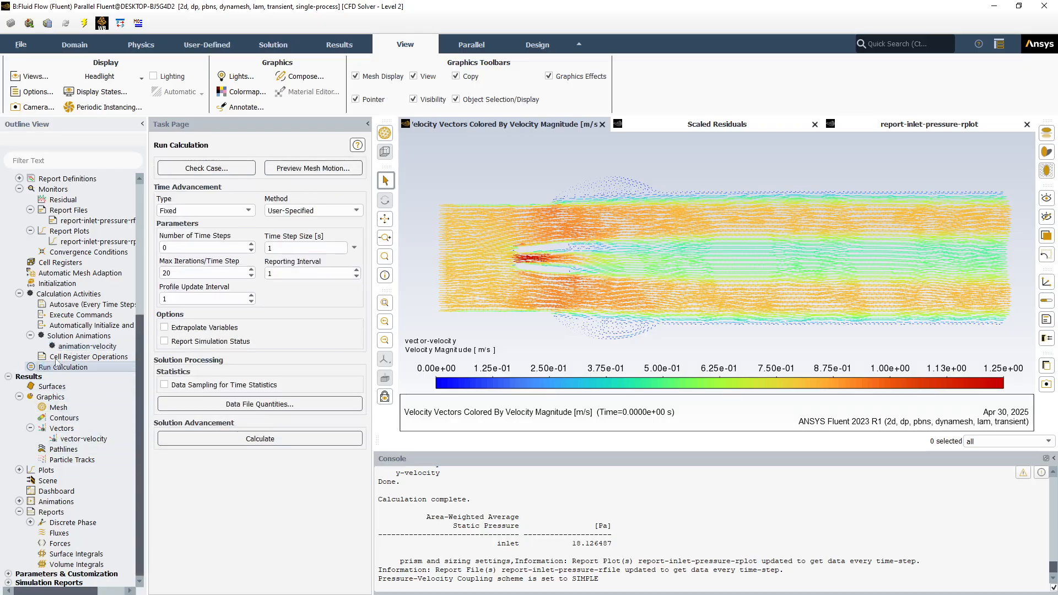
{"action": "left_click", "coordinate": [189, 244]}
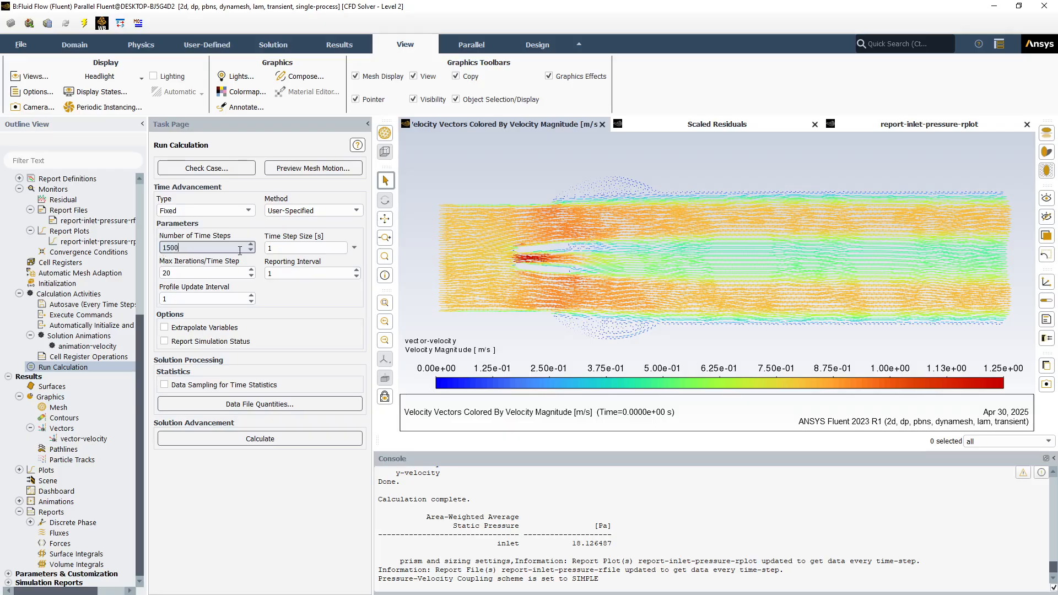
Set the time step size to .001 s and run the calculation, using the changed settings for the current calculation and overwriting existing files
{"action": "left_click", "coordinate": [274, 248]}
{"action": "key", "text": "BackSpace"}
{"action": "type", "text": "."}
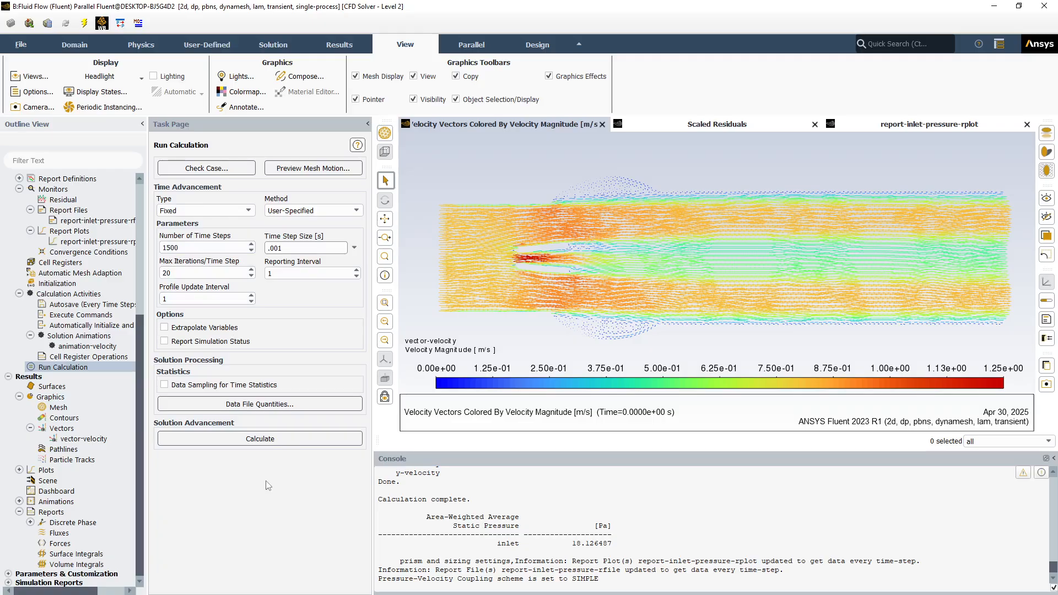
{"action": "left_click", "coordinate": [249, 441]}
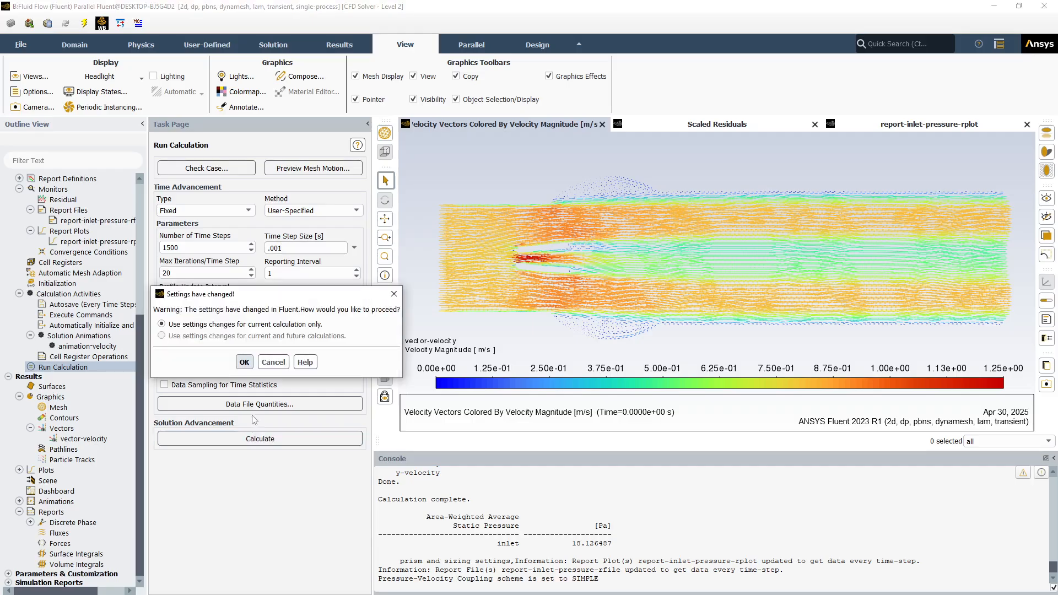
{"action": "left_click", "coordinate": [245, 362]}
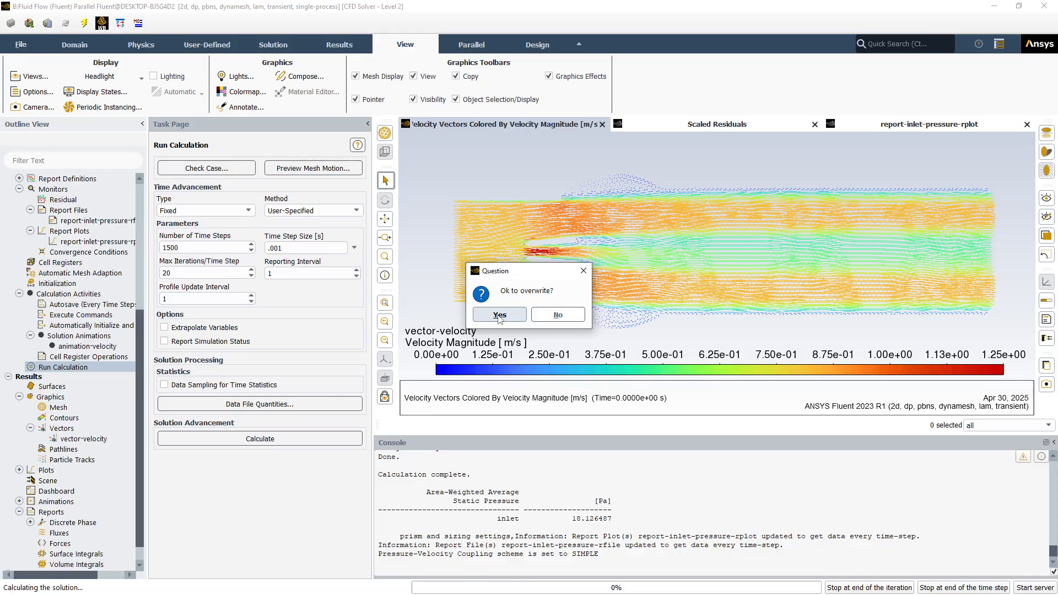
{"action": "left_click", "coordinate": [500, 316]}
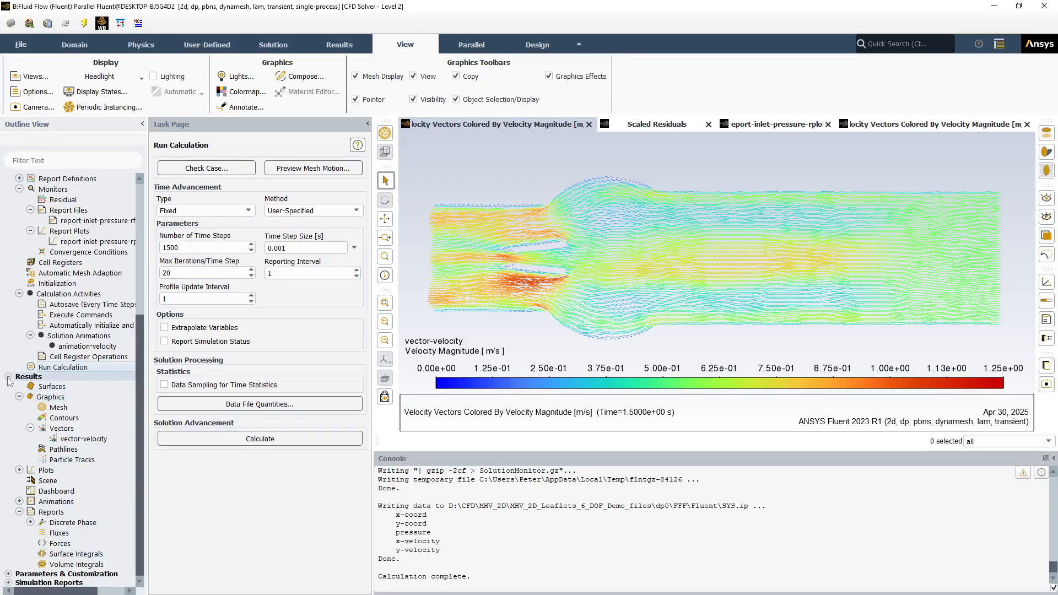
Open animation playback with the animation-velocity sequence selected and write it out as Animation Frames
{"action": "left_click", "coordinate": [19, 501]}
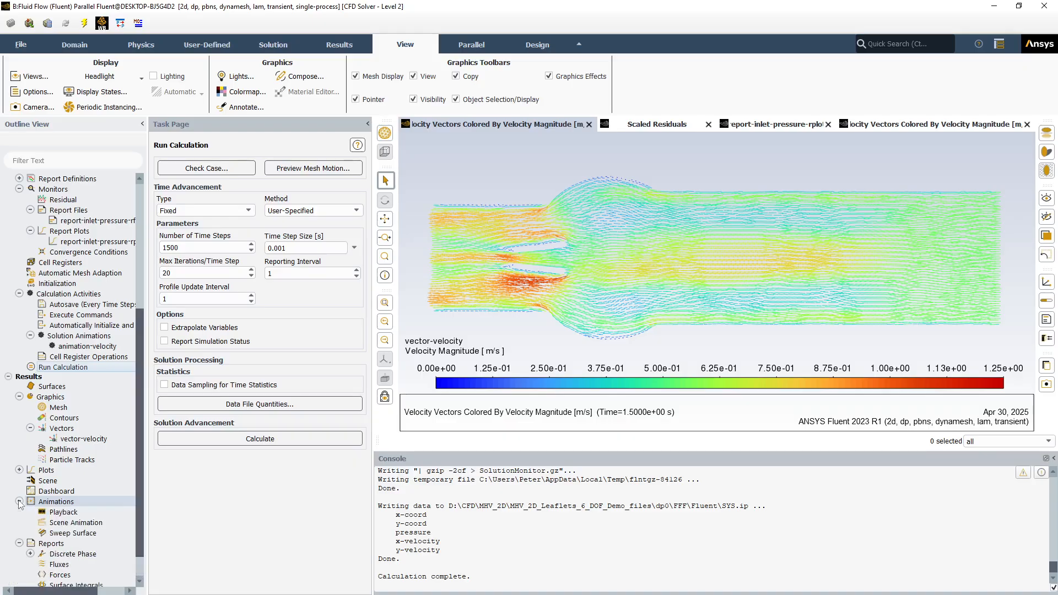
{"action": "double_click", "coordinate": [64, 511]}
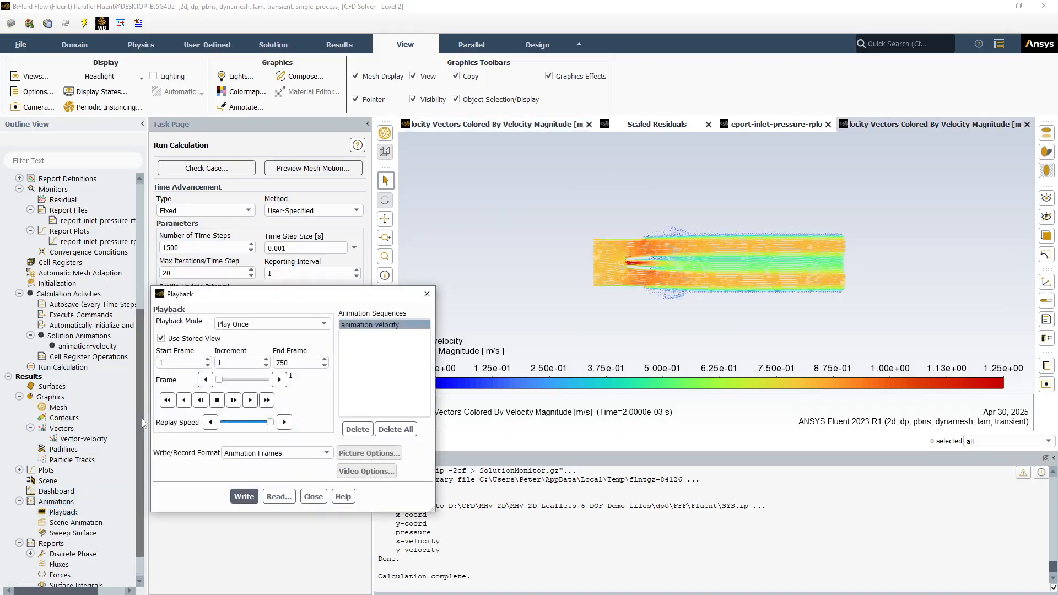
{"action": "left_click", "coordinate": [365, 326]}
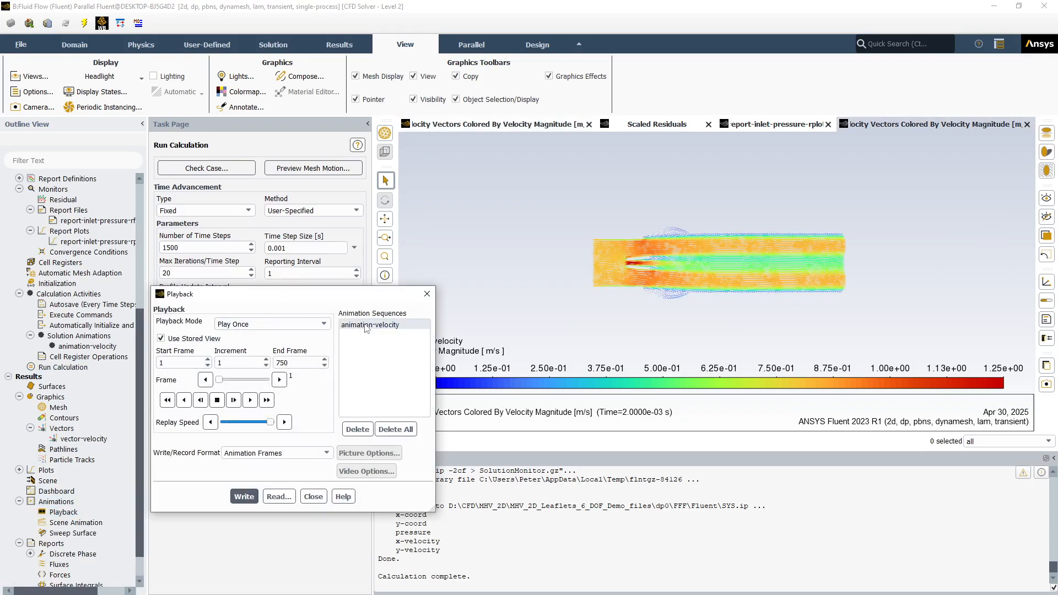
{"action": "left_click", "coordinate": [365, 327]}
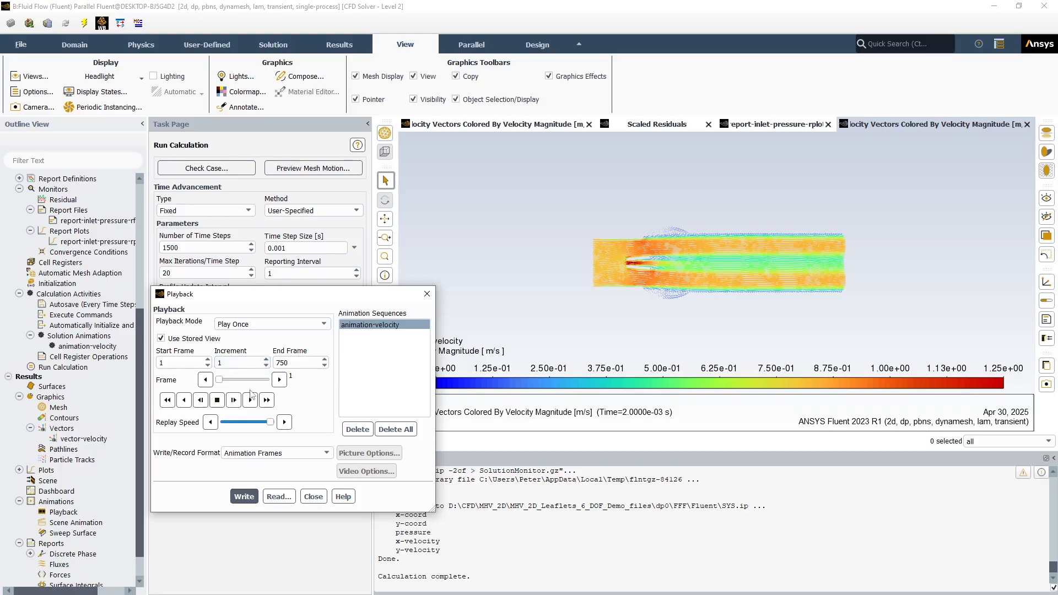
{"action": "left_click", "coordinate": [291, 365]}
{"action": "left_click", "coordinate": [245, 497]}
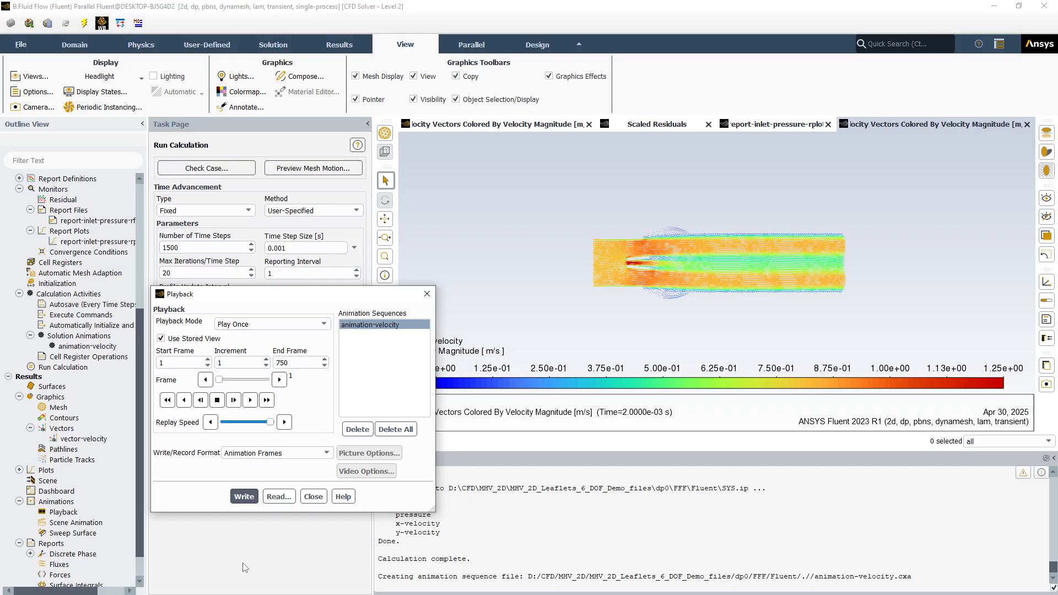
{"action": "left_click", "coordinate": [241, 498]}
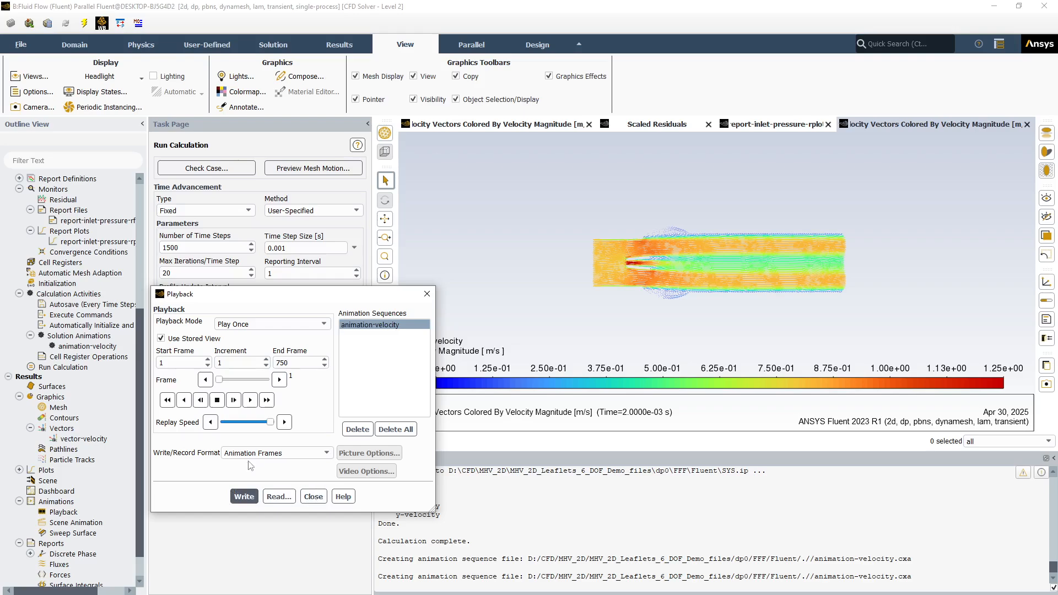
Change the write format to Video File and export the animation-velocity sequence as a video
{"action": "double_click", "coordinate": [63, 512]}
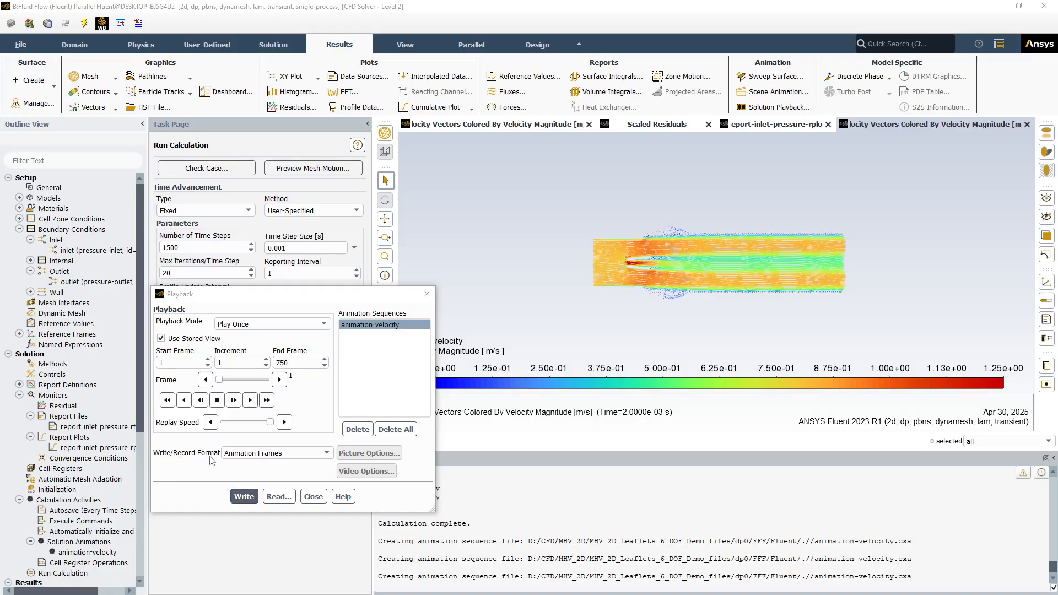
{"action": "left_click", "coordinate": [327, 454]}
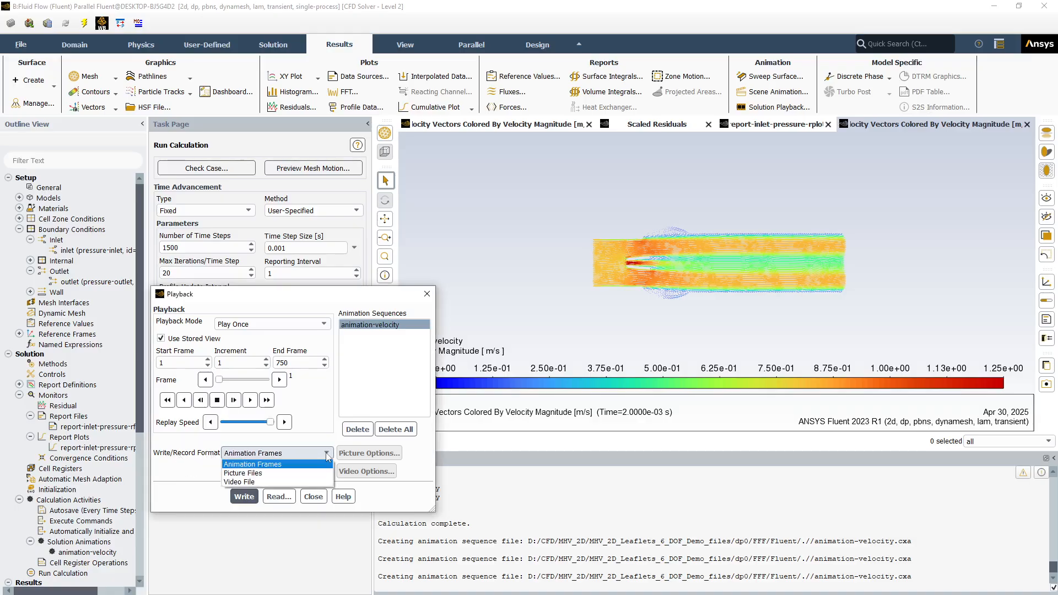
{"action": "left_click", "coordinate": [264, 482]}
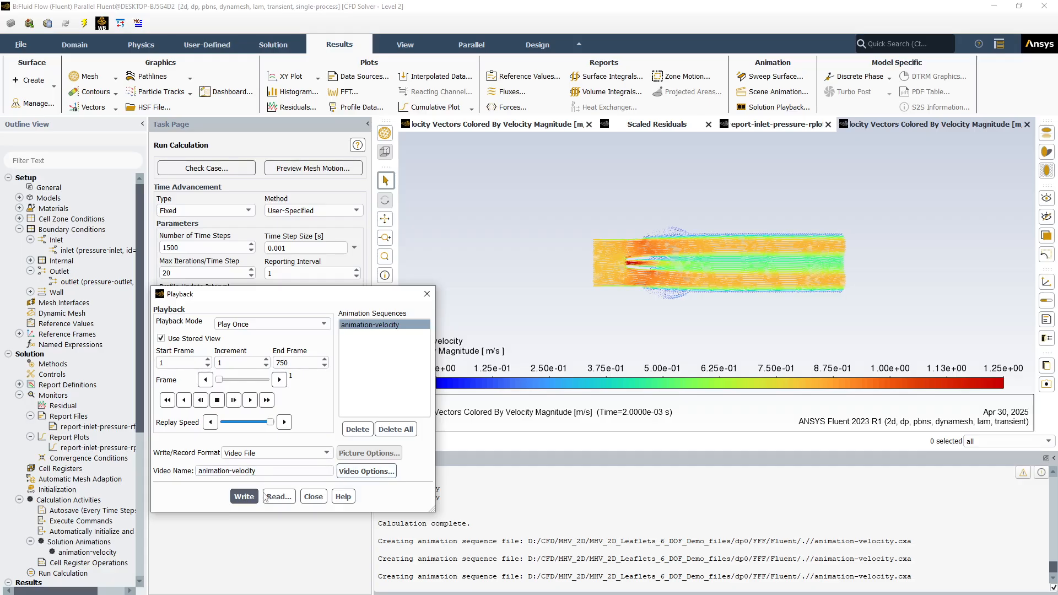
{"action": "left_click", "coordinate": [243, 497]}
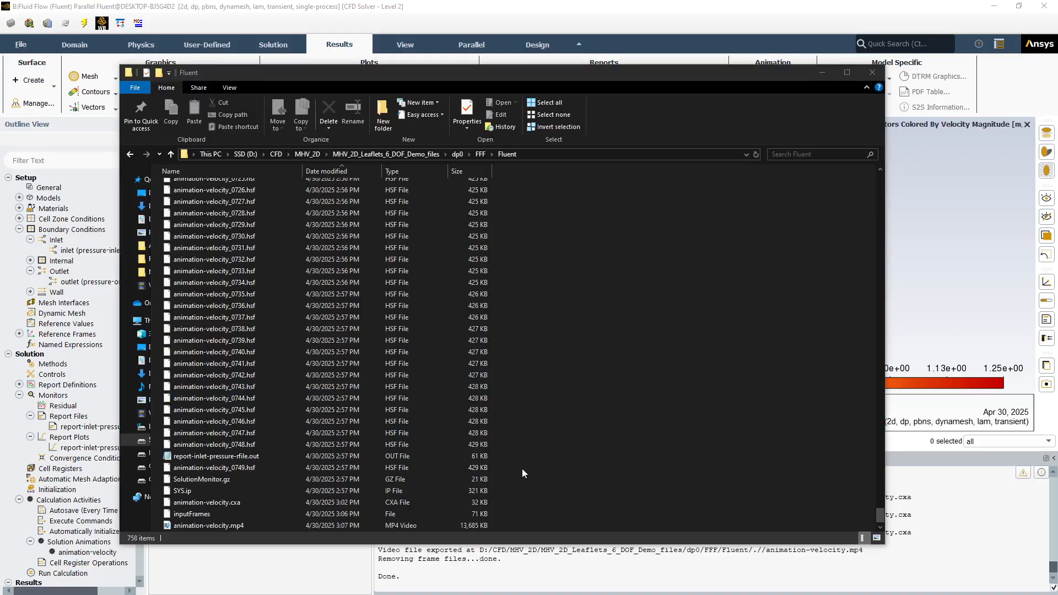
Open the exported animation-velocity.mp4 from the project's Fluent folder in File Explorer
{"action": "left_click", "coordinate": [227, 526]}
{"action": "double_click", "coordinate": [226, 526]}
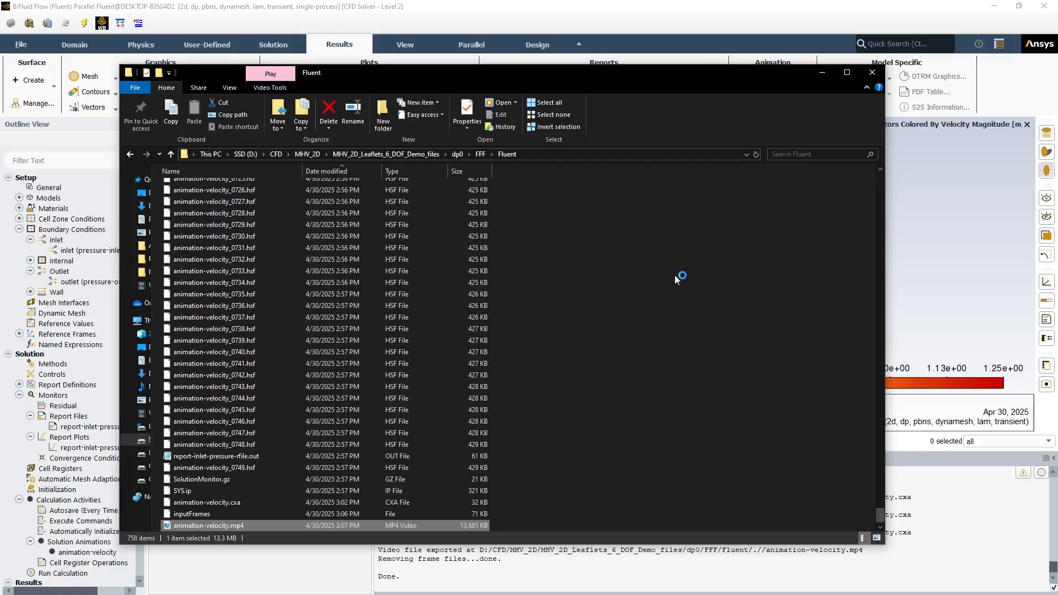